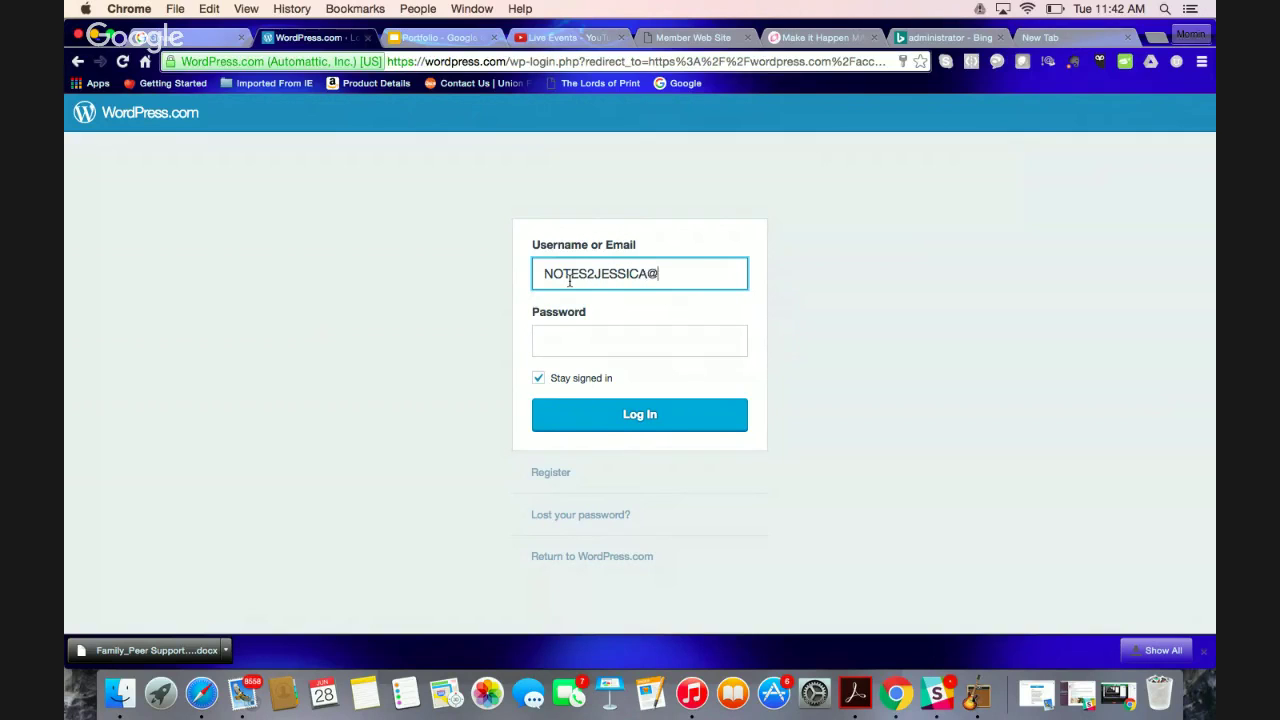
Replace the username with the other account's Gmail address, fixing the stray dot and leaving the password blank
{"action": "type", "text": "HOTMAIL.COM"}
{"action": "key", "text": "Tab"}
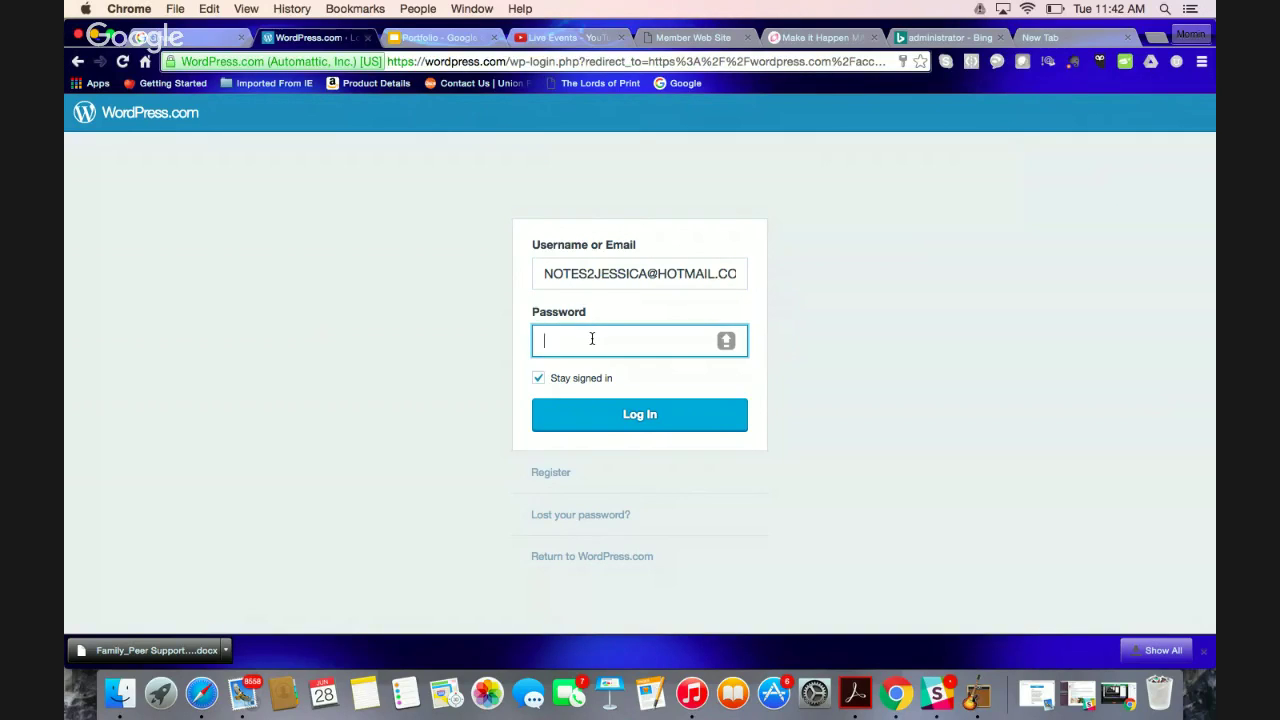
{"action": "triple_click", "coordinate": [636, 275]}
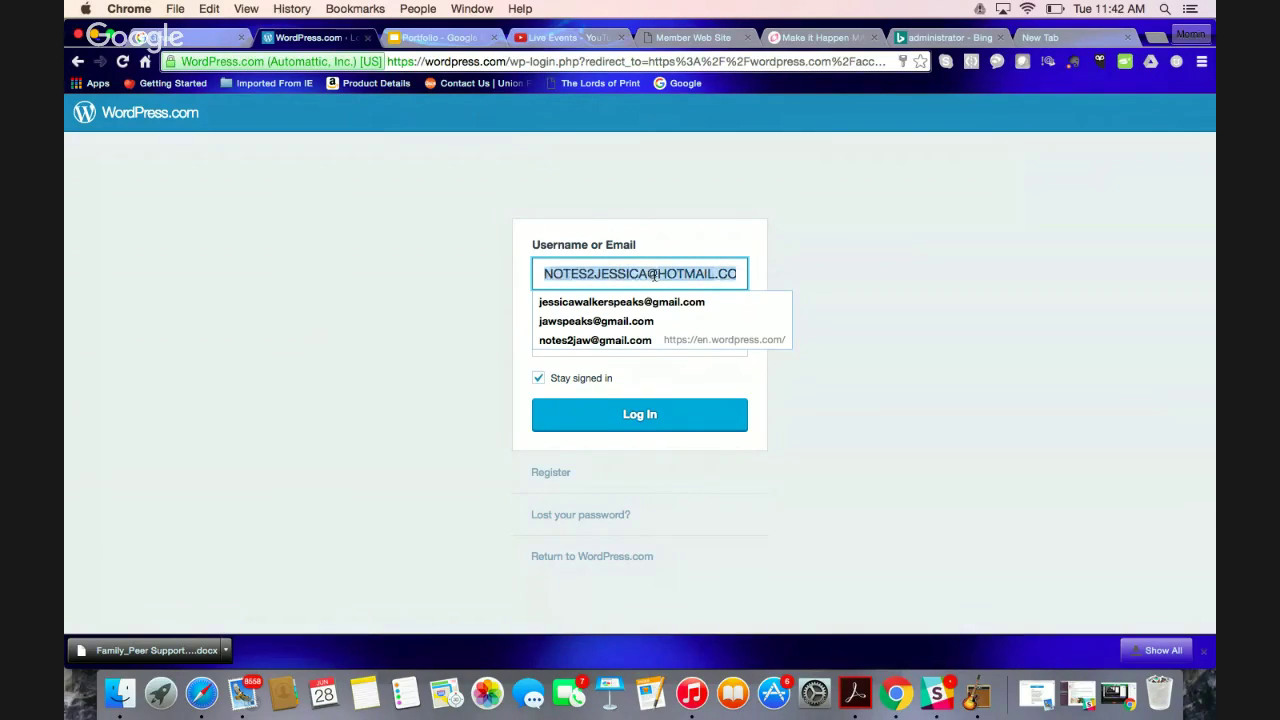
{"action": "key", "text": "BackSpace"}
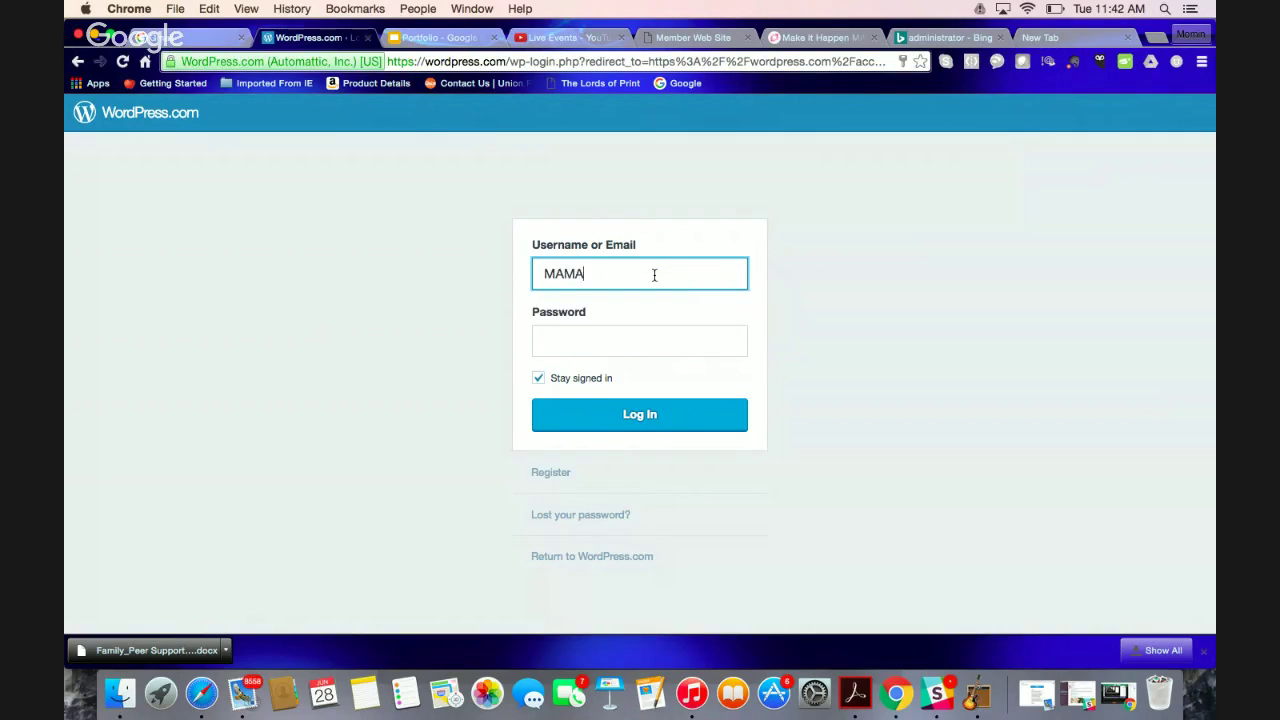
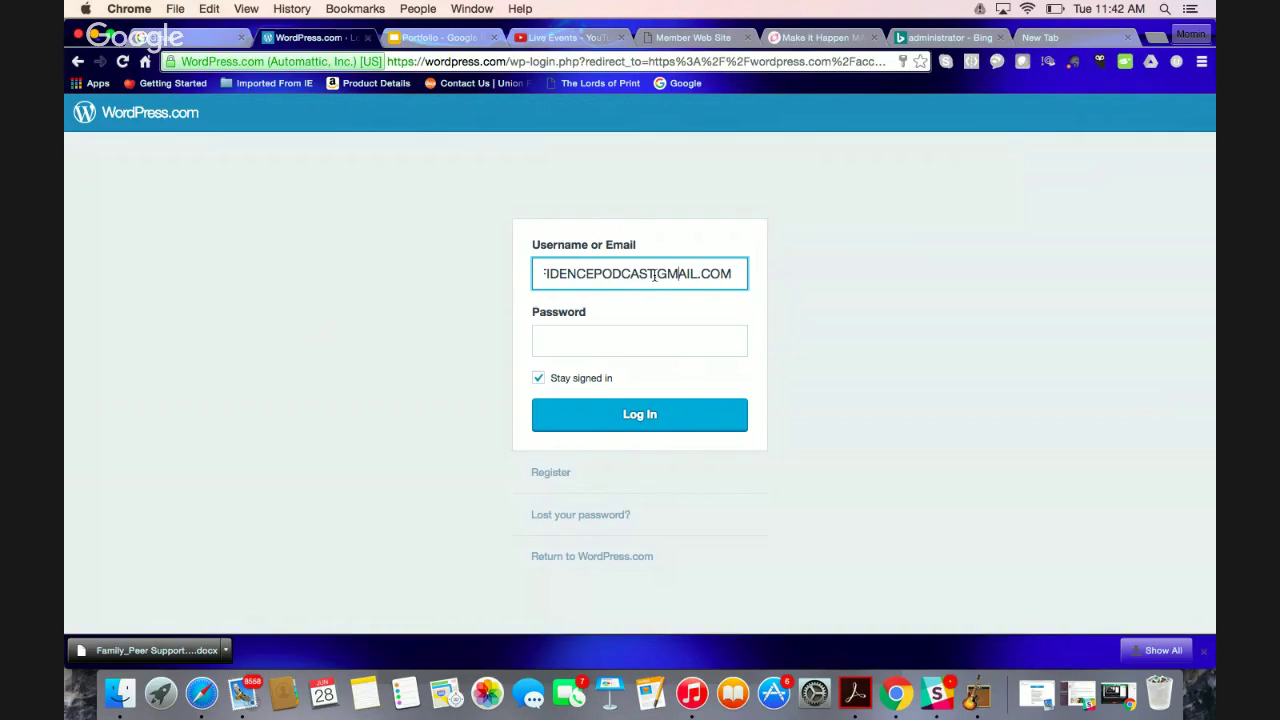
{"action": "left_click", "coordinate": [655, 274]}
{"action": "key", "text": "BackSpace"}
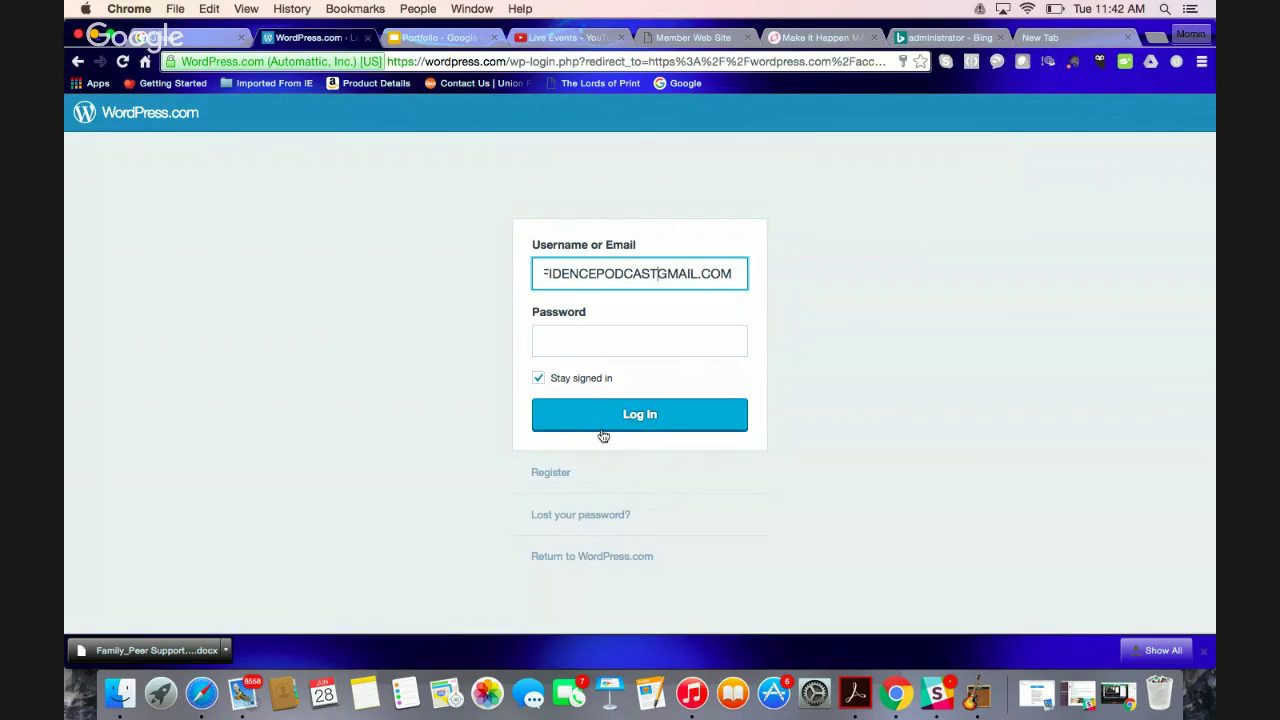
Start registering a new site and browse the Business & Services topic subcategories
{"action": "left_click", "coordinate": [588, 480]}
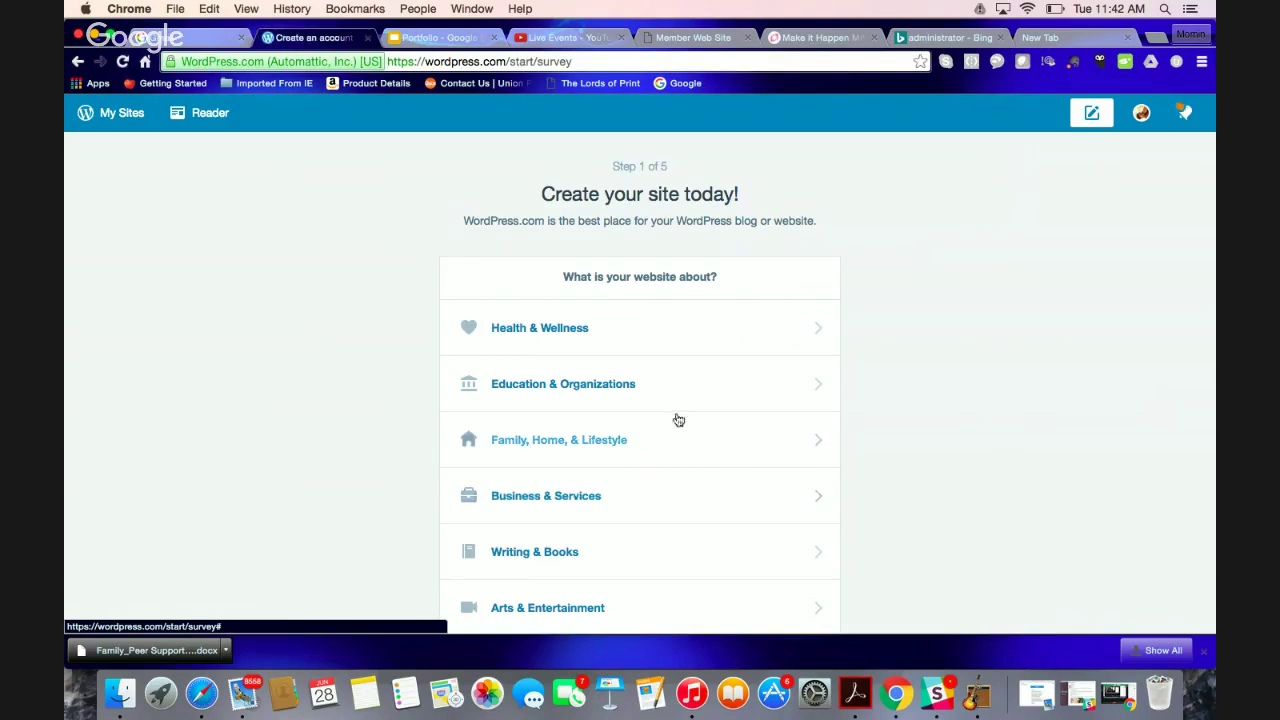
{"action": "scroll", "coordinate": [877, 340], "scroll_direction": "down", "scroll_amount": 1}
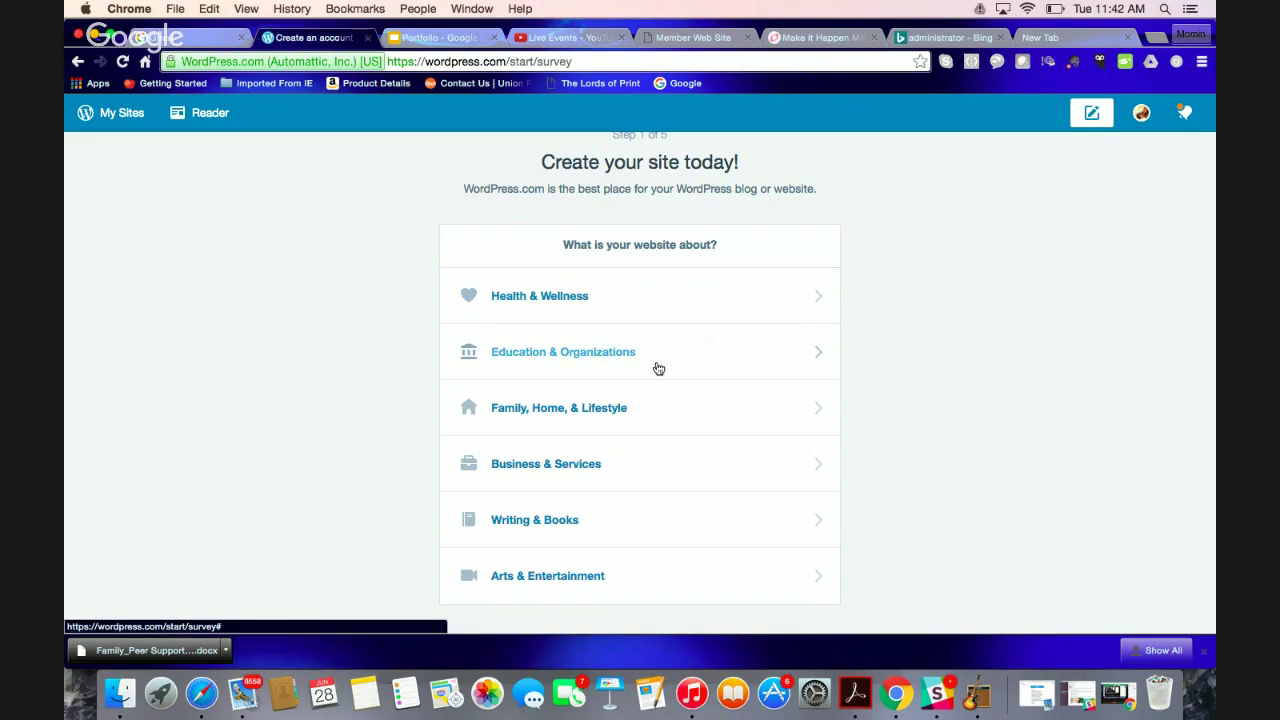
{"action": "left_click", "coordinate": [612, 472]}
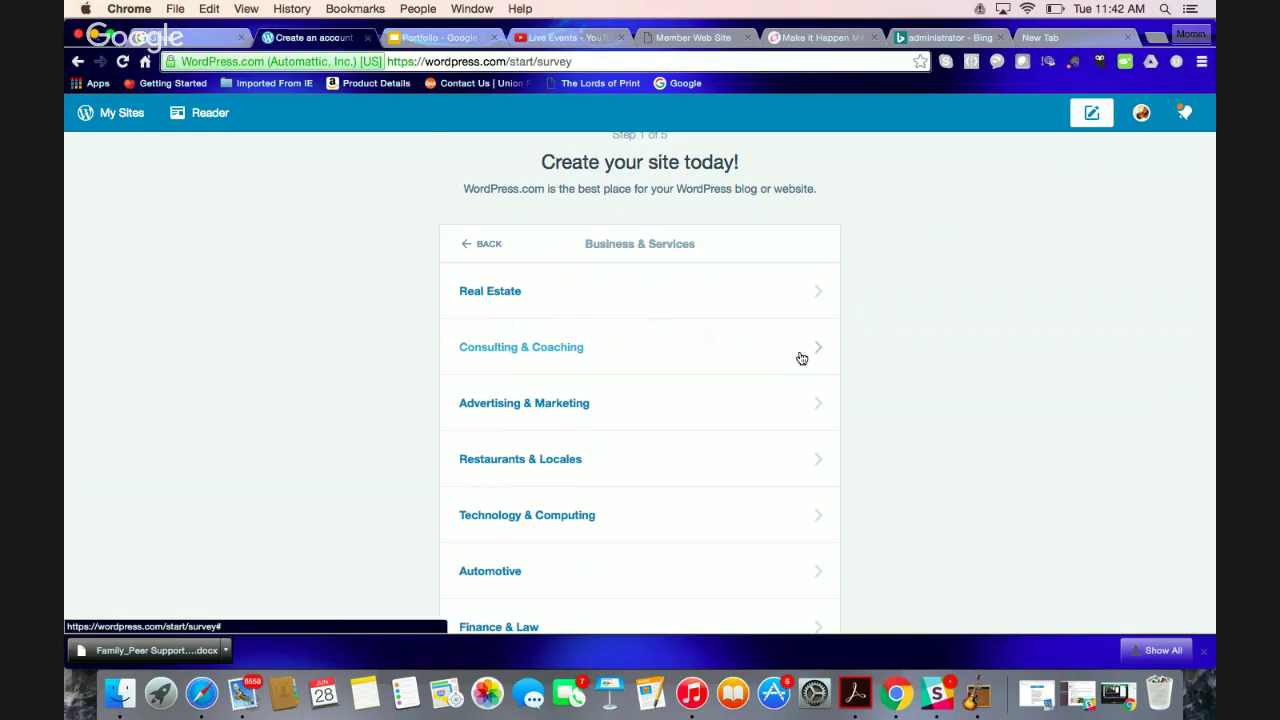
{"action": "scroll", "coordinate": [802, 358], "scroll_direction": "down", "scroll_amount": 5}
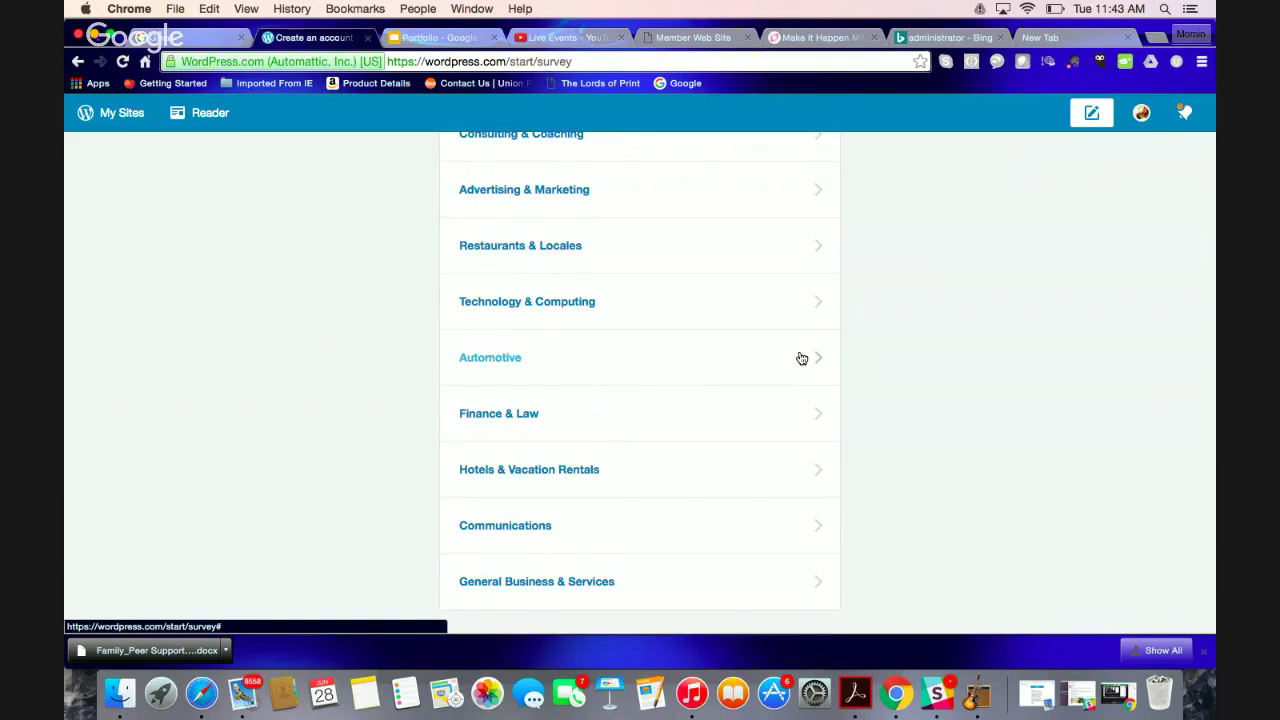
{"action": "scroll", "coordinate": [802, 358], "scroll_direction": "up", "scroll_amount": 1}
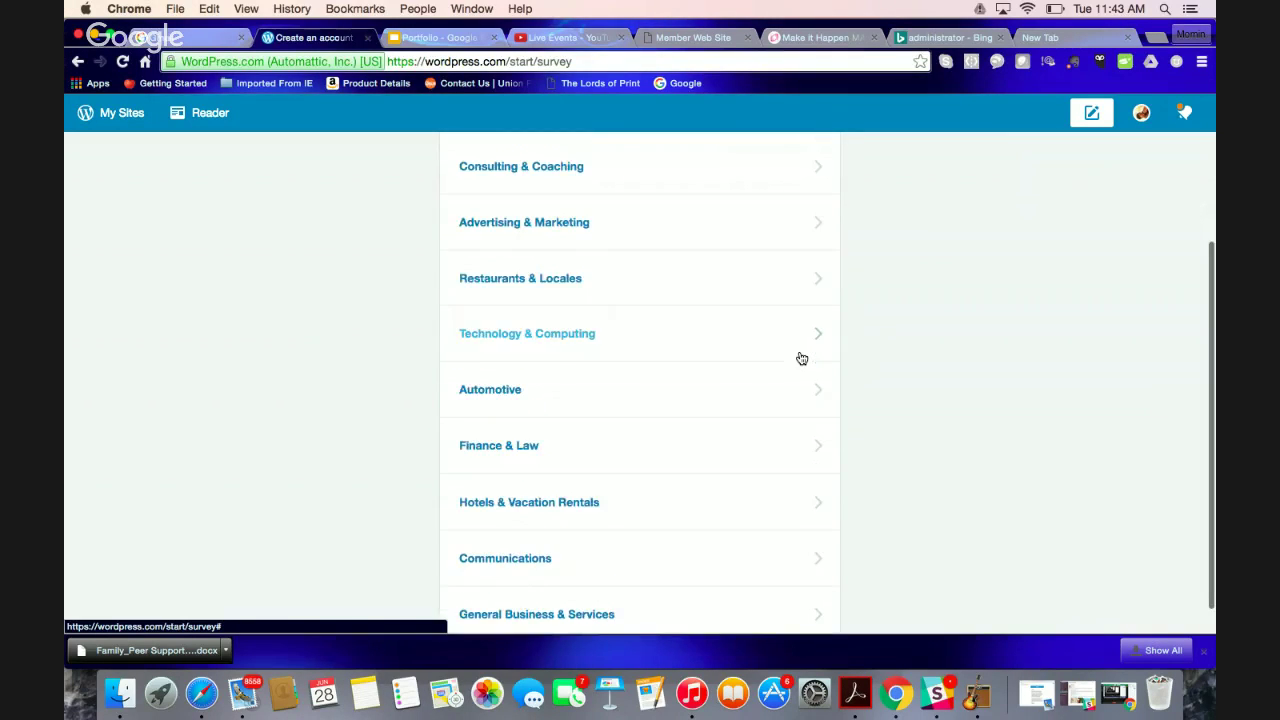
{"action": "scroll", "coordinate": [802, 358], "scroll_direction": "up", "scroll_amount": 4}
Return to the topic list and browse the Education & Organizations subcategories
{"action": "left_click", "coordinate": [491, 258]}
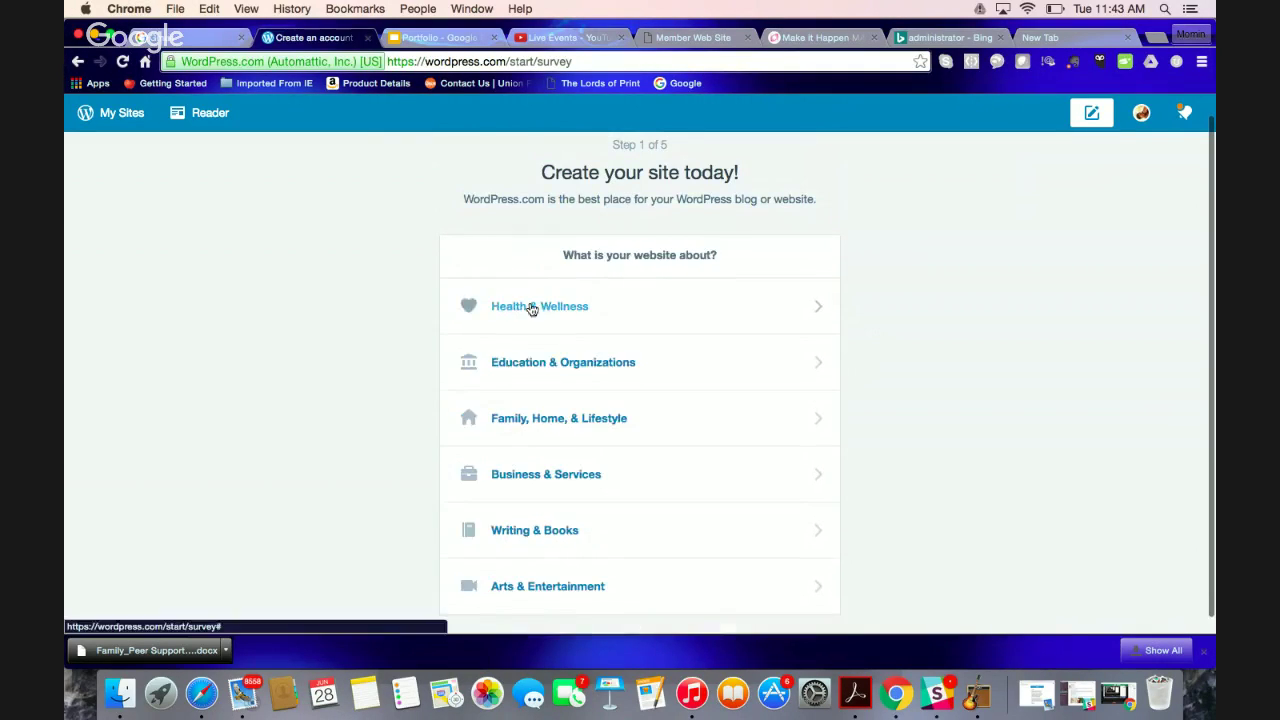
{"action": "left_click", "coordinate": [537, 361]}
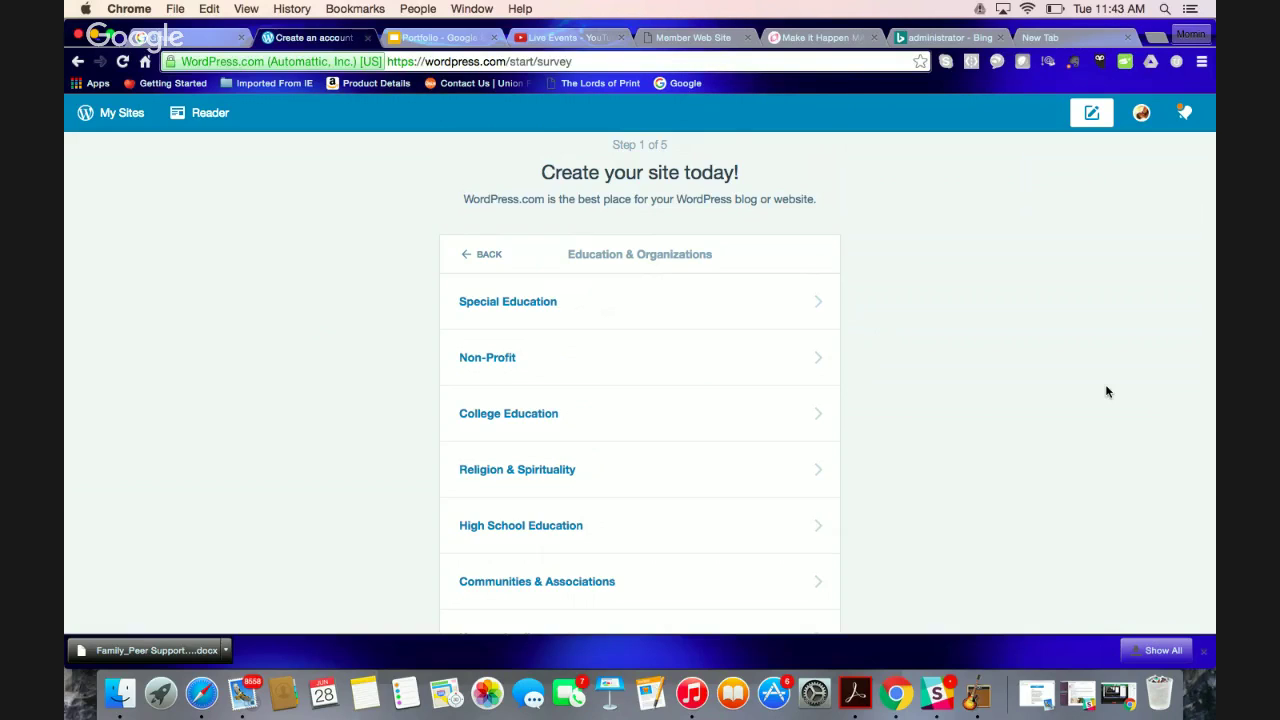
{"action": "scroll", "coordinate": [1107, 391], "scroll_direction": "down", "scroll_amount": 3}
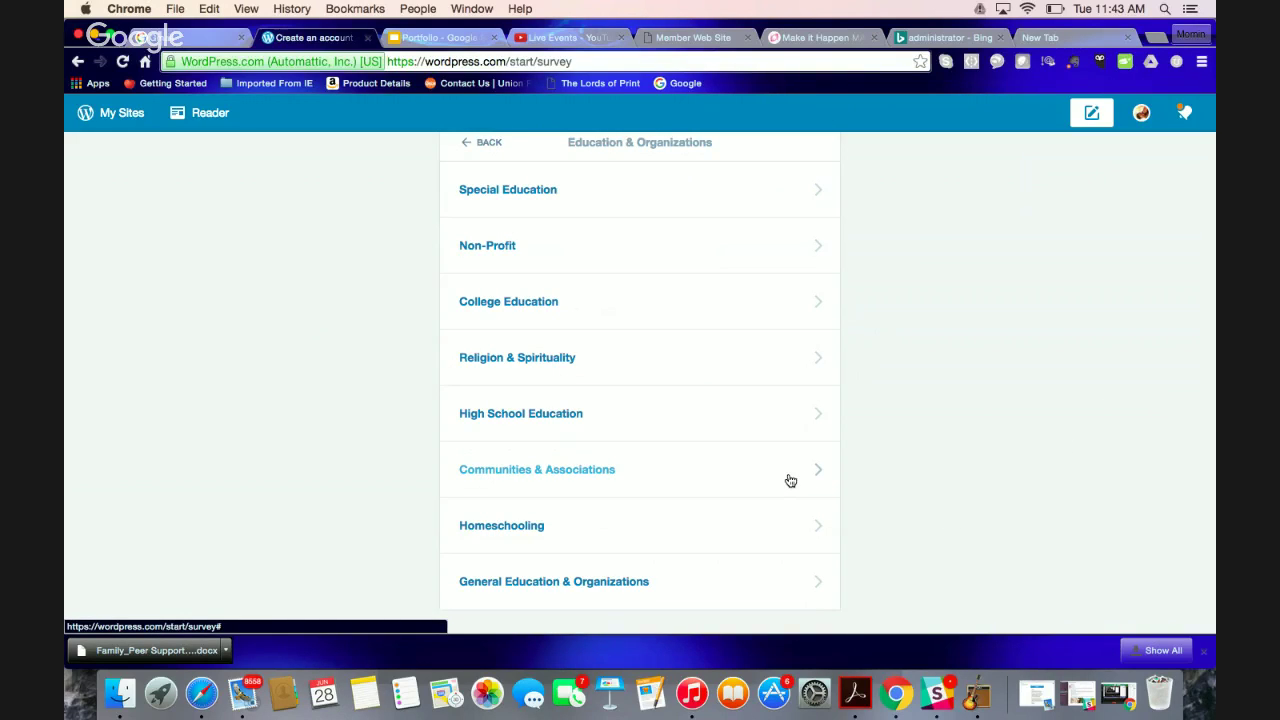
{"action": "scroll", "coordinate": [790, 481], "scroll_direction": "up", "scroll_amount": 3}
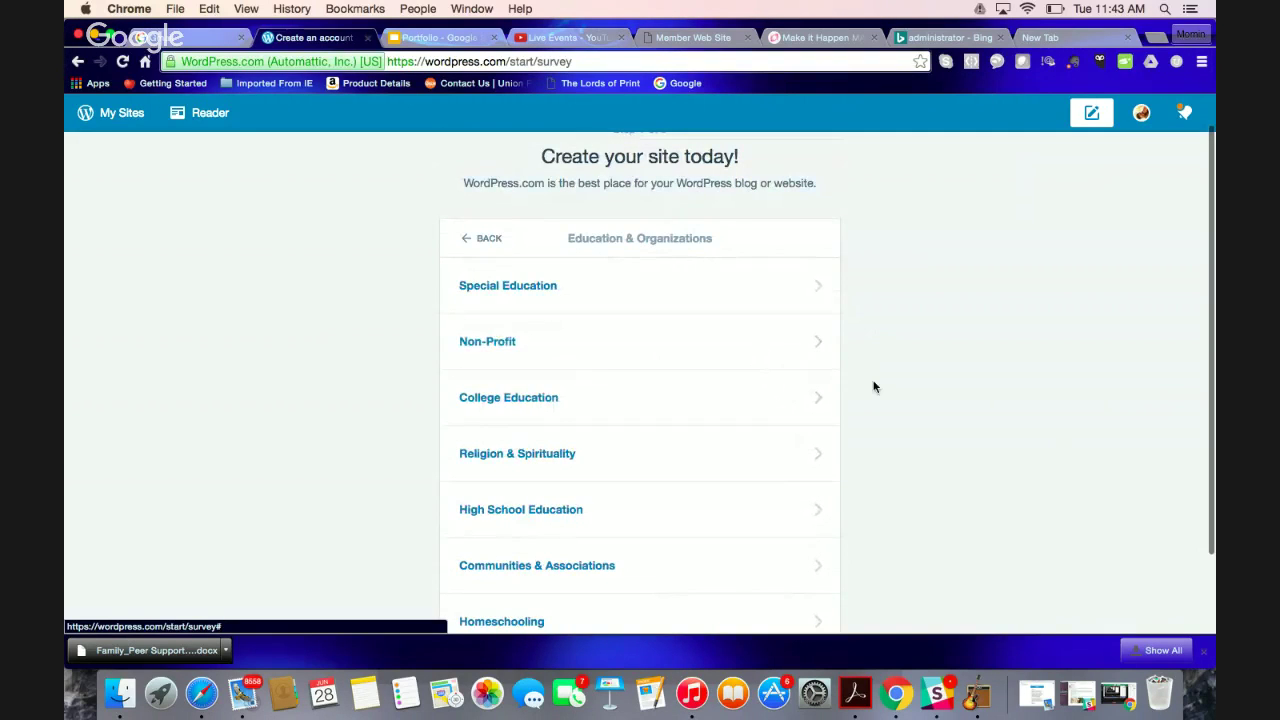
{"action": "scroll", "coordinate": [873, 387], "scroll_direction": "down", "scroll_amount": 3}
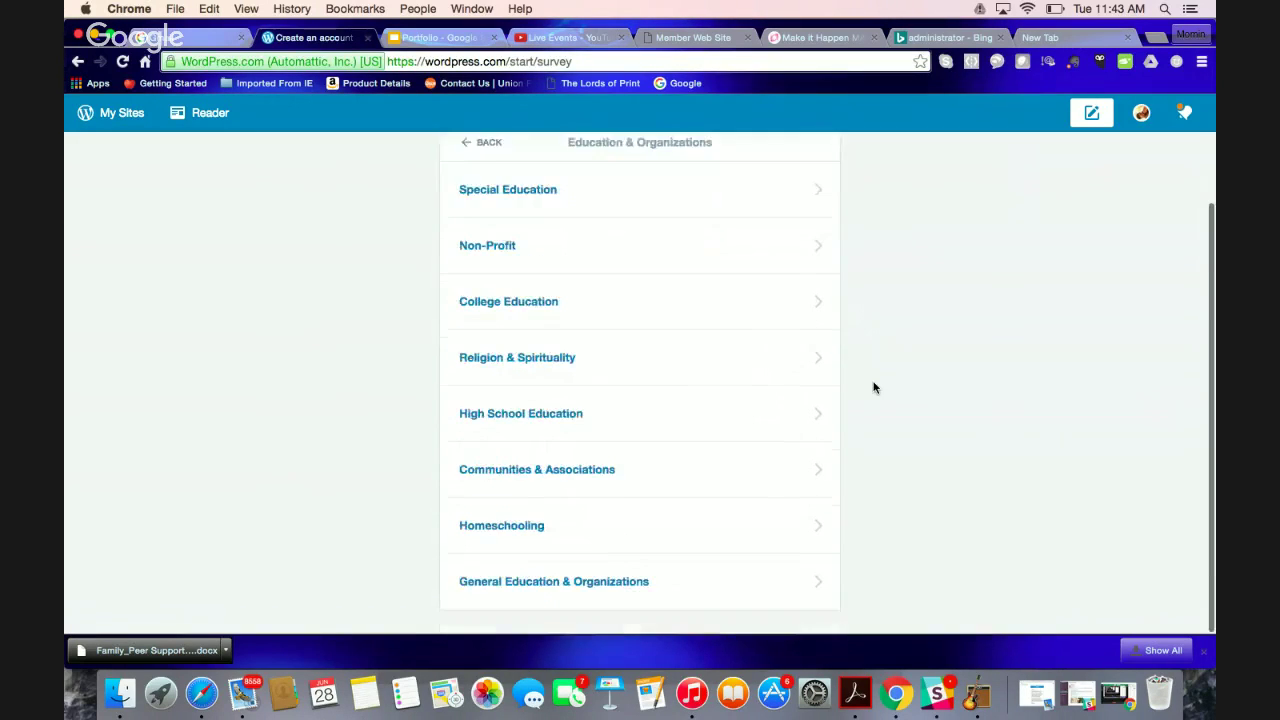
{"action": "scroll", "coordinate": [873, 387], "scroll_direction": "up", "scroll_amount": 3}
Browse the Family, Home, & Lifestyle and Writing & Books topic subcategories
{"action": "left_click", "coordinate": [465, 242]}
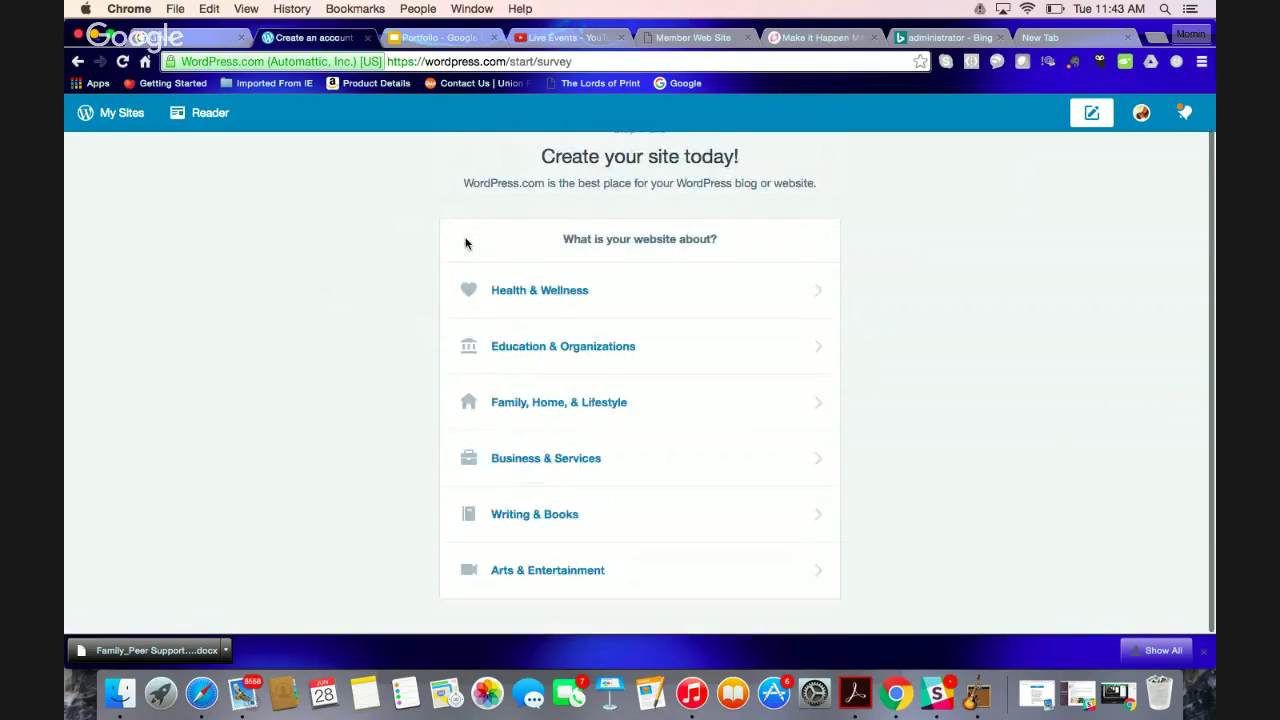
{"action": "left_click", "coordinate": [553, 405]}
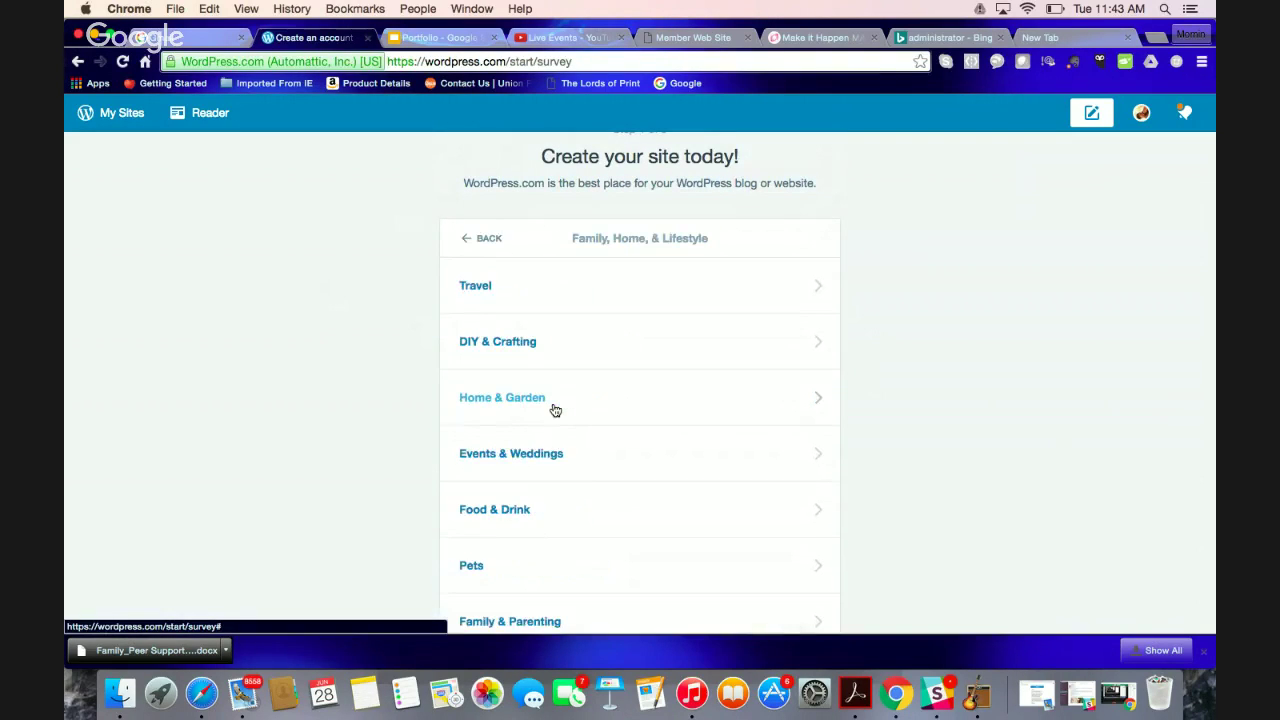
{"action": "scroll", "coordinate": [555, 410], "scroll_direction": "down", "scroll_amount": 2}
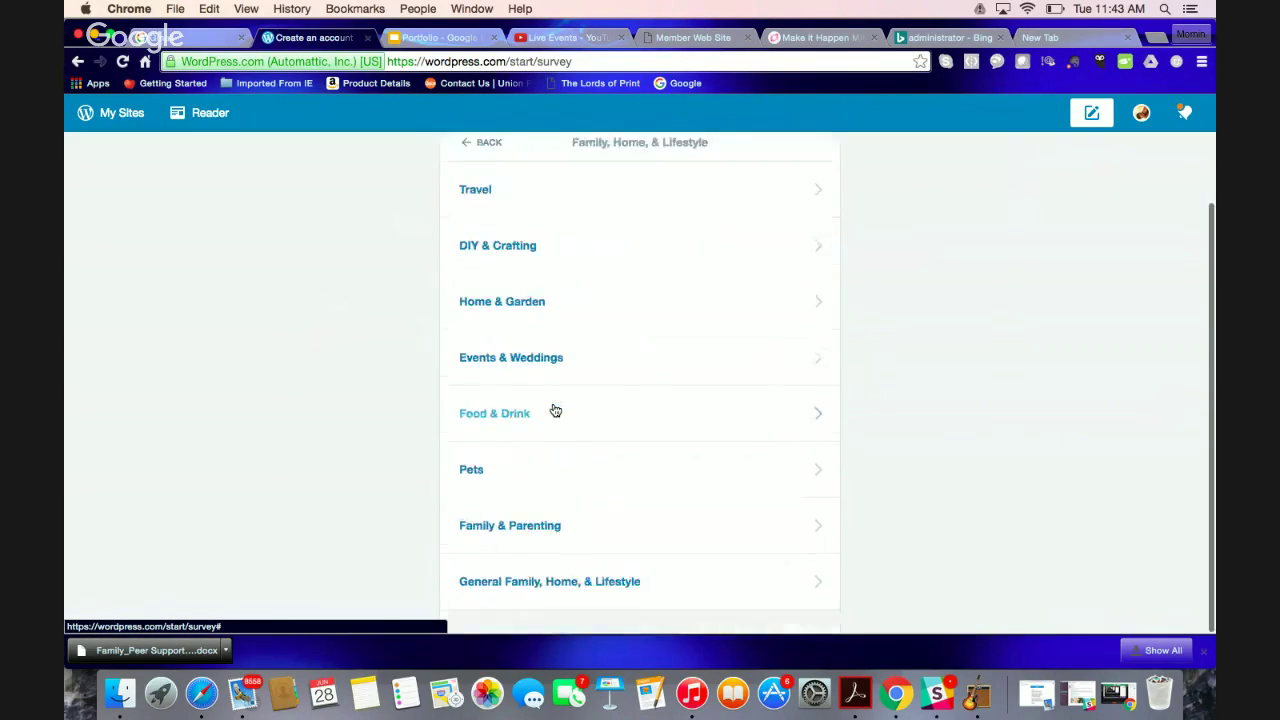
{"action": "scroll", "coordinate": [555, 410], "scroll_direction": "up", "scroll_amount": 1}
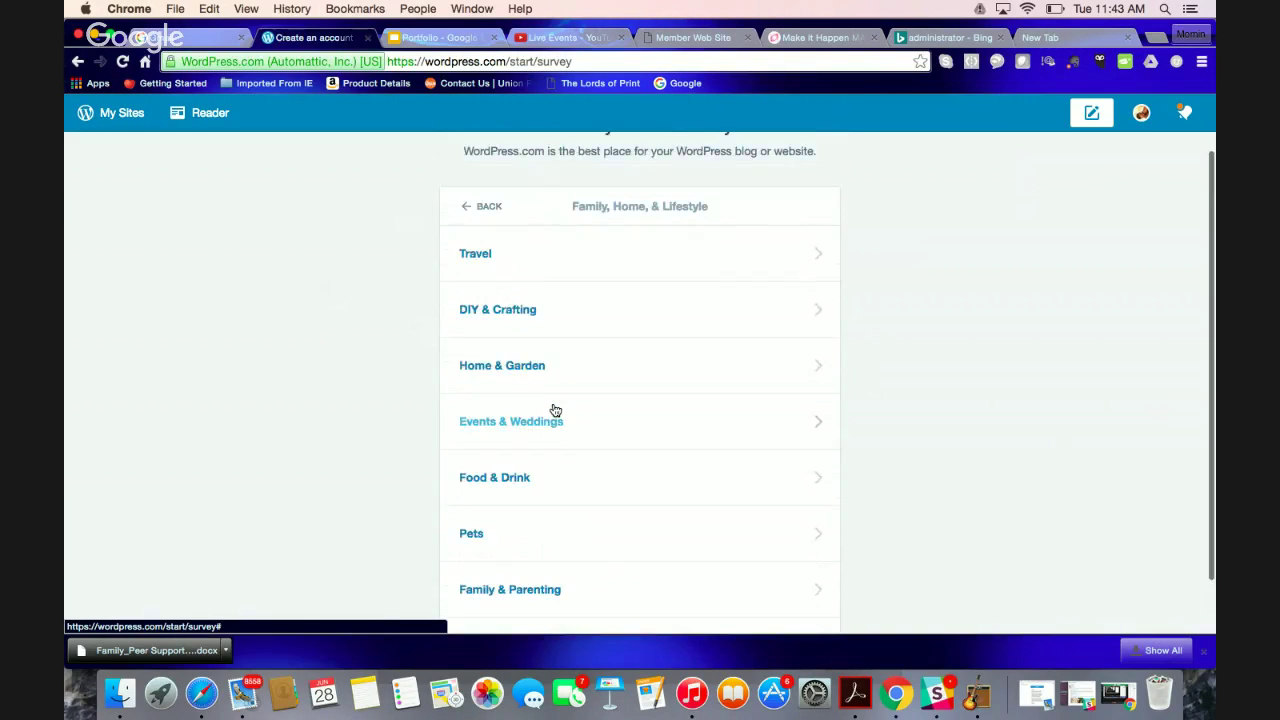
{"action": "left_click", "coordinate": [466, 206]}
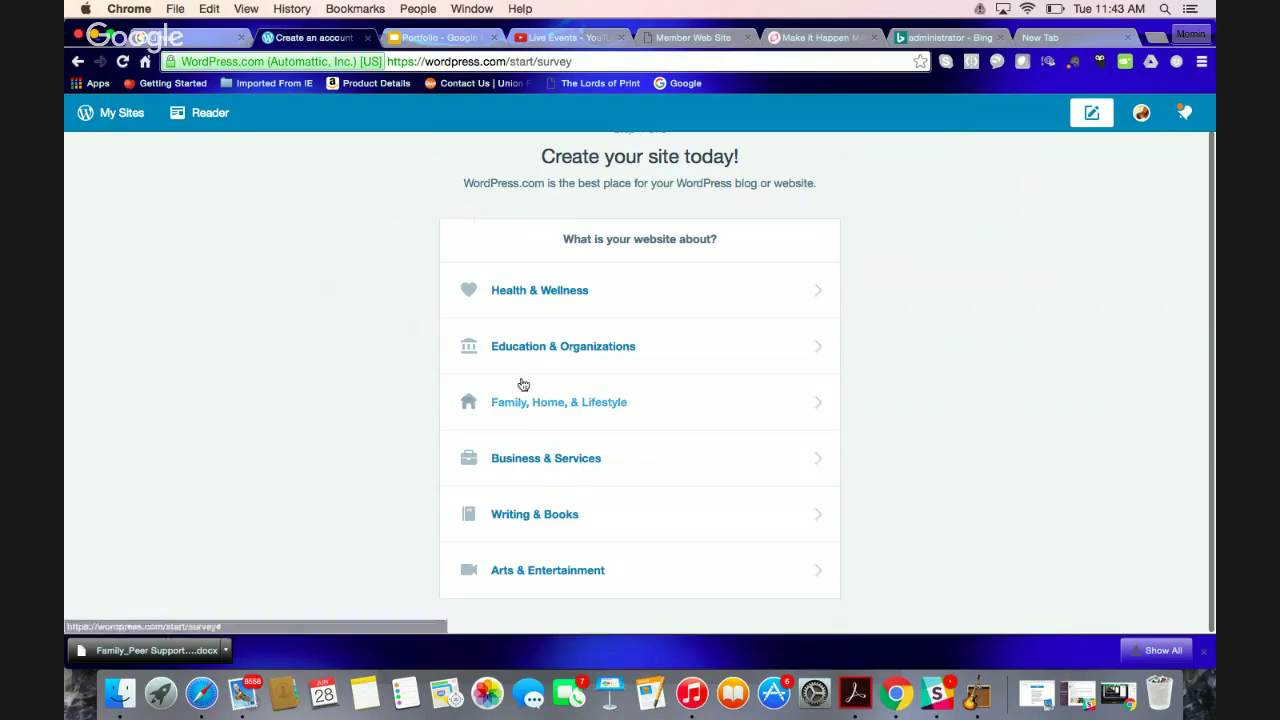
{"action": "left_click", "coordinate": [532, 530]}
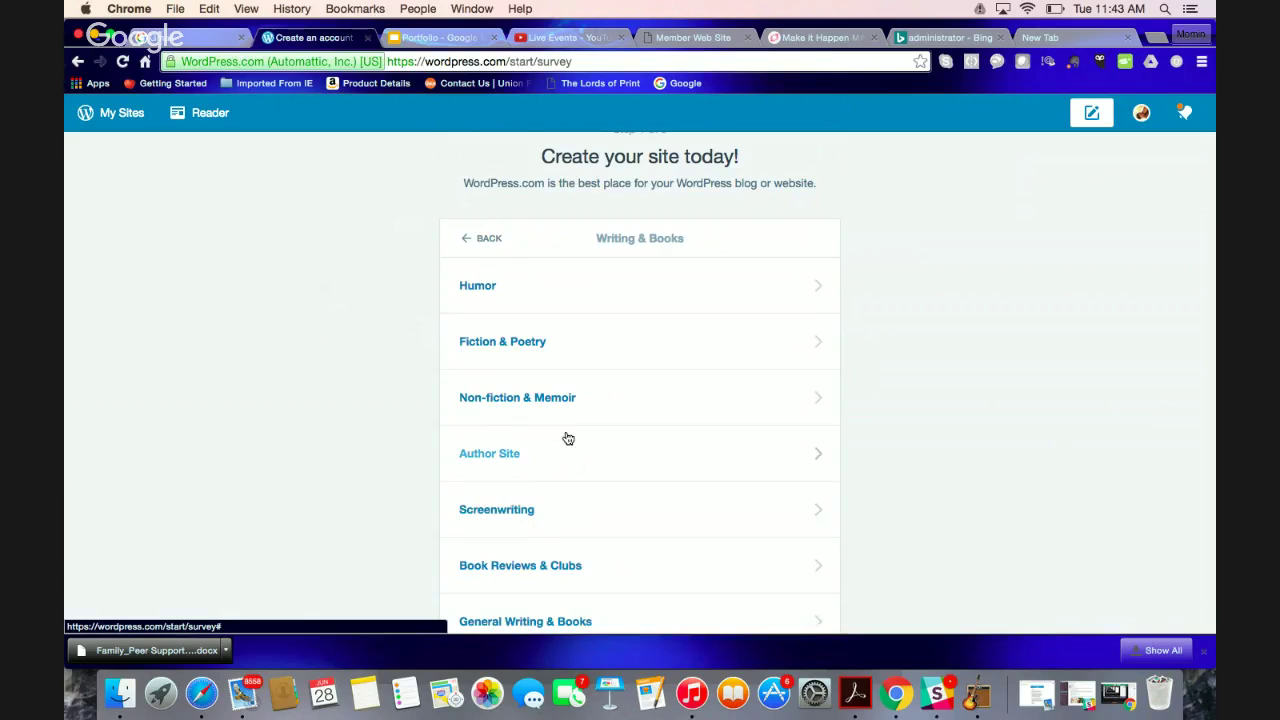
{"action": "scroll", "coordinate": [568, 439], "scroll_direction": "down", "scroll_amount": 1}
Go to Business & Services and pick a subcategory to complete step 1
{"action": "left_click", "coordinate": [480, 198]}
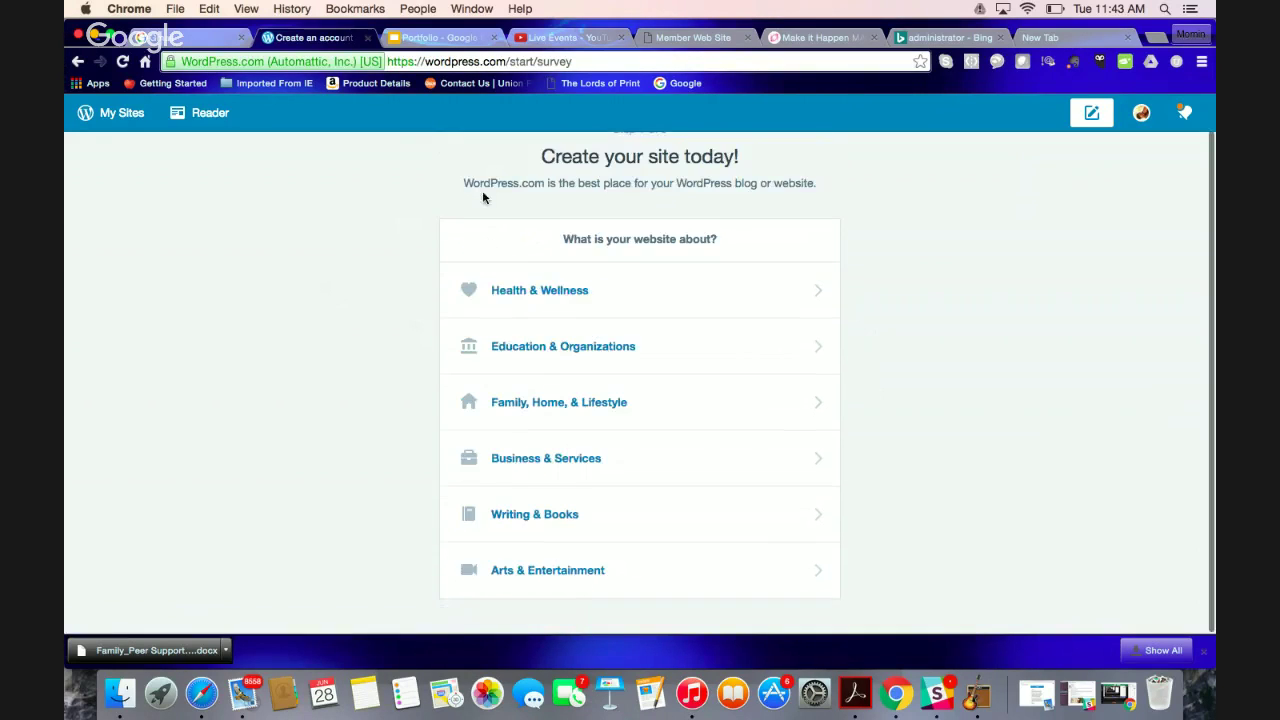
{"action": "left_click", "coordinate": [565, 446]}
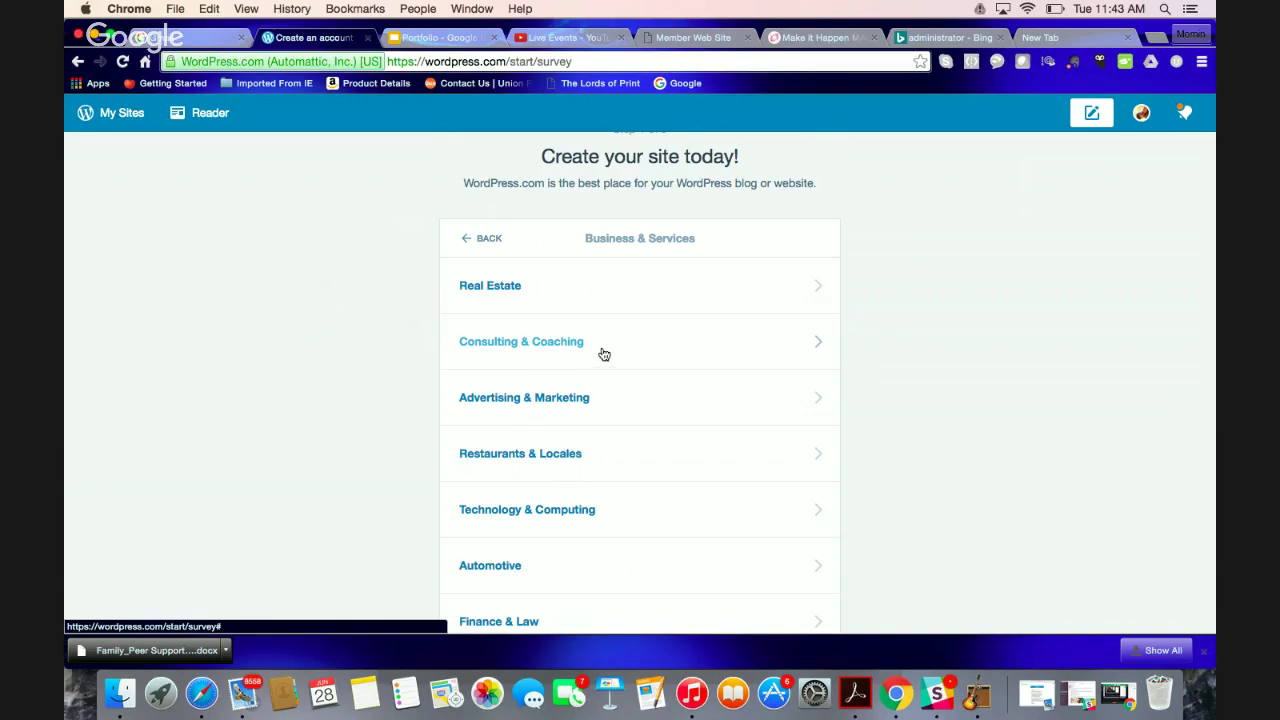
{"action": "scroll", "coordinate": [600, 345], "scroll_direction": "down", "scroll_amount": 5}
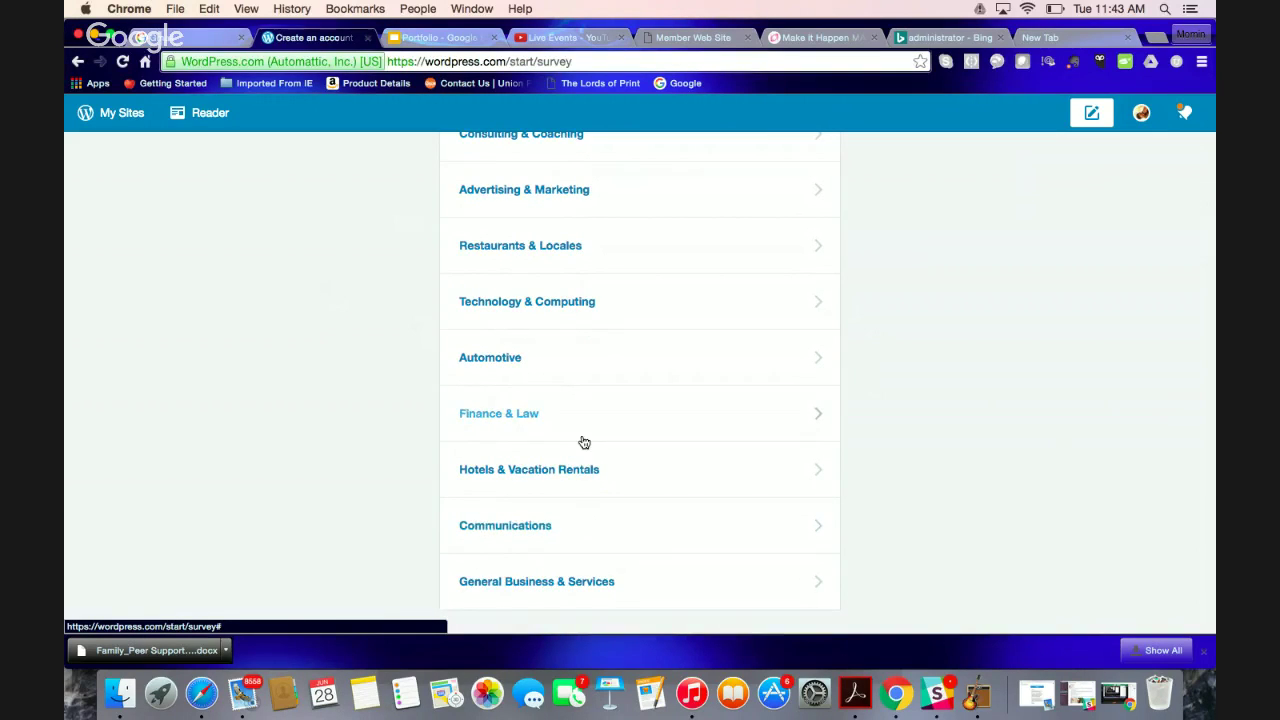
{"action": "scroll", "coordinate": [581, 441], "scroll_direction": "up", "scroll_amount": 4}
{"action": "scroll", "coordinate": [584, 442], "scroll_direction": "up", "scroll_amount": 2}
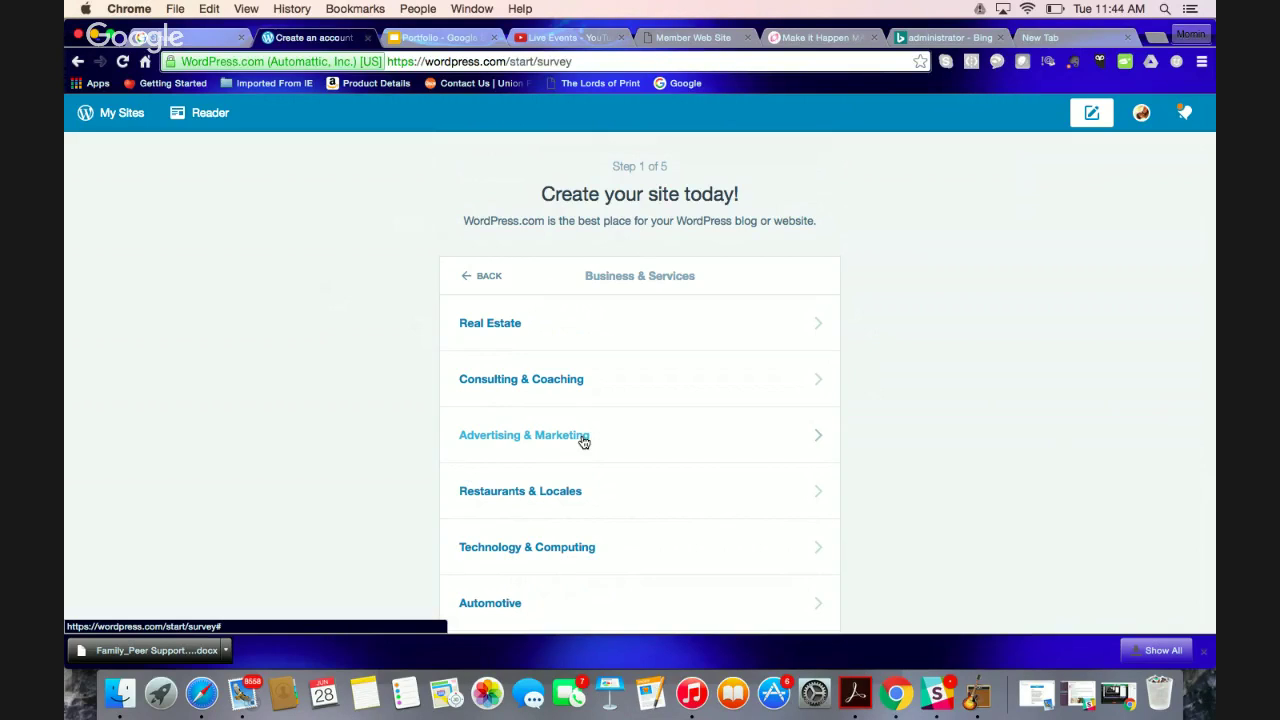
{"action": "left_click", "coordinate": [562, 376]}
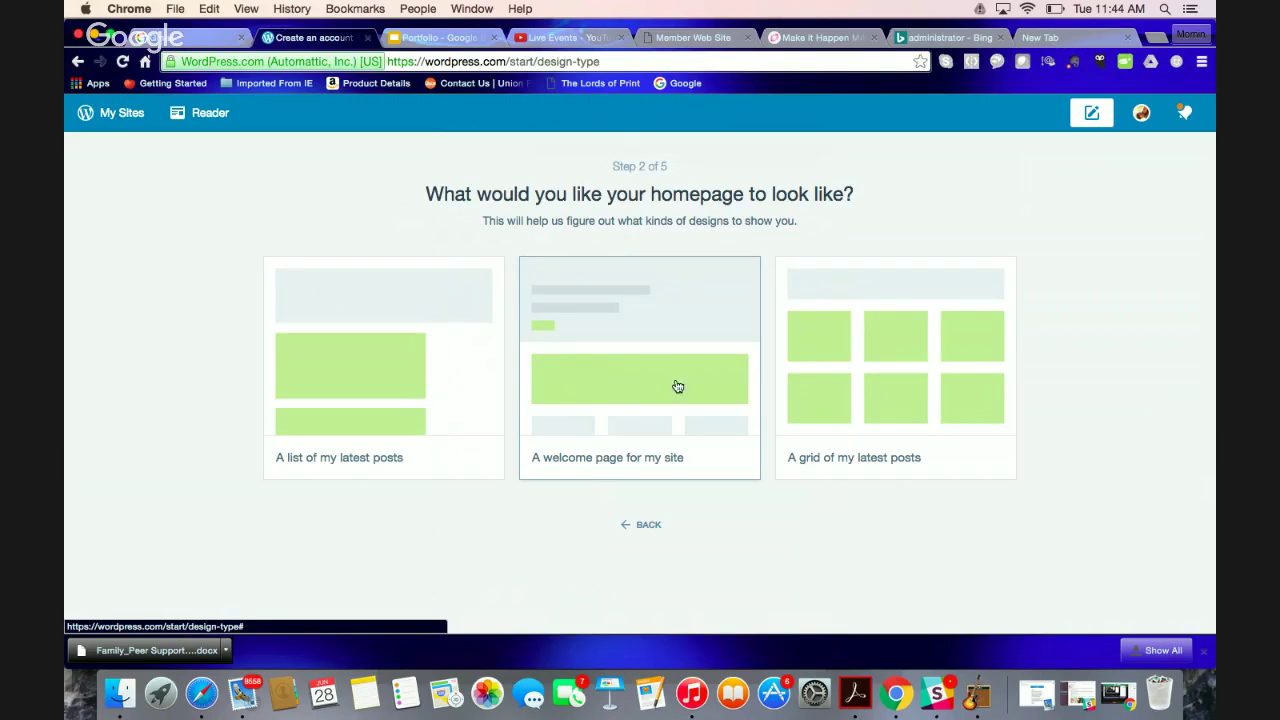
Pick a homepage layout and scroll through the themes such as Revelar, Dyad, Baskerville, Gazette and Cubic
{"action": "left_click", "coordinate": [847, 345]}
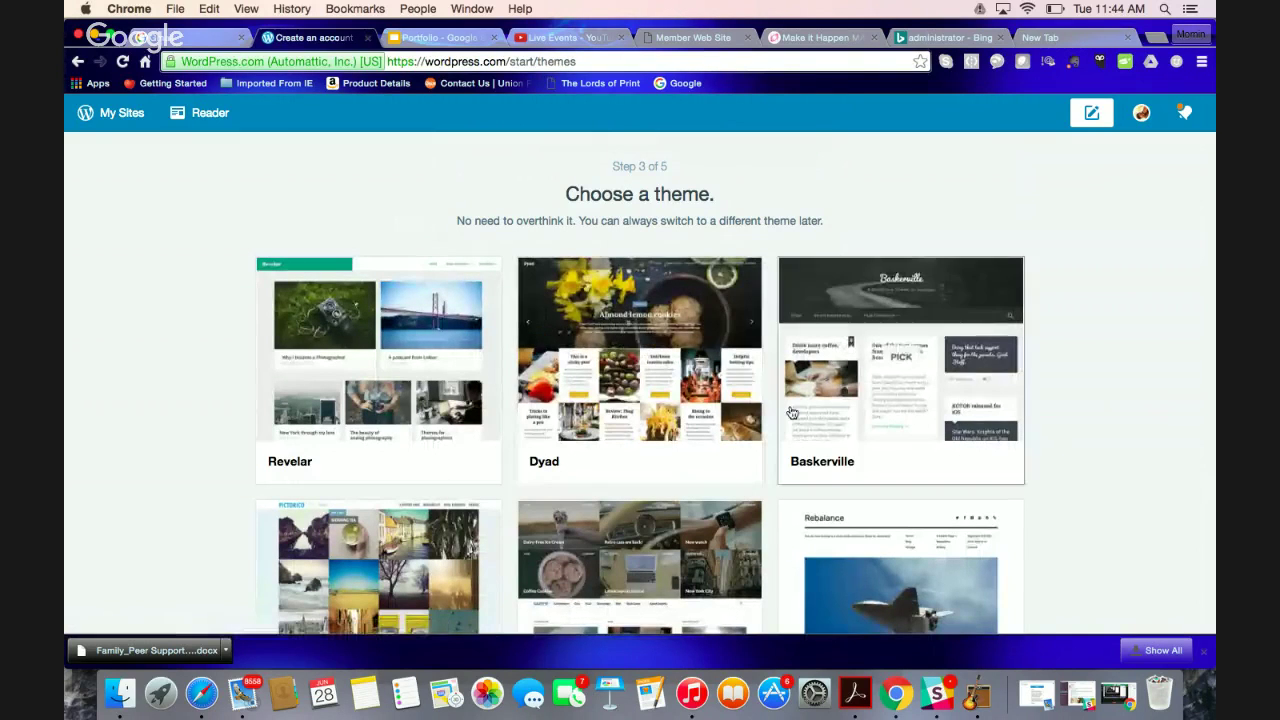
{"action": "scroll", "coordinate": [792, 410], "scroll_direction": "down", "scroll_amount": 1}
{"action": "scroll", "coordinate": [792, 412], "scroll_direction": "down", "scroll_amount": 1}
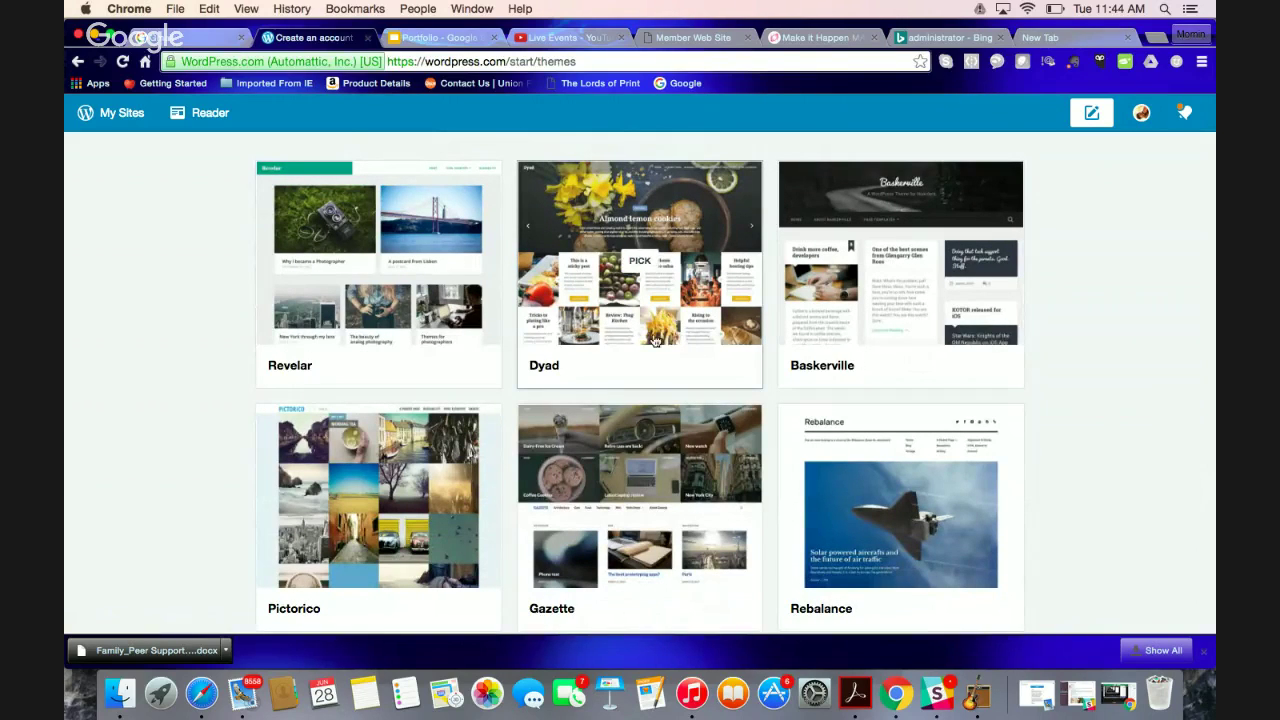
{"action": "scroll", "coordinate": [636, 341], "scroll_direction": "down", "scroll_amount": 1}
{"action": "scroll", "coordinate": [636, 341], "scroll_direction": "down", "scroll_amount": 4}
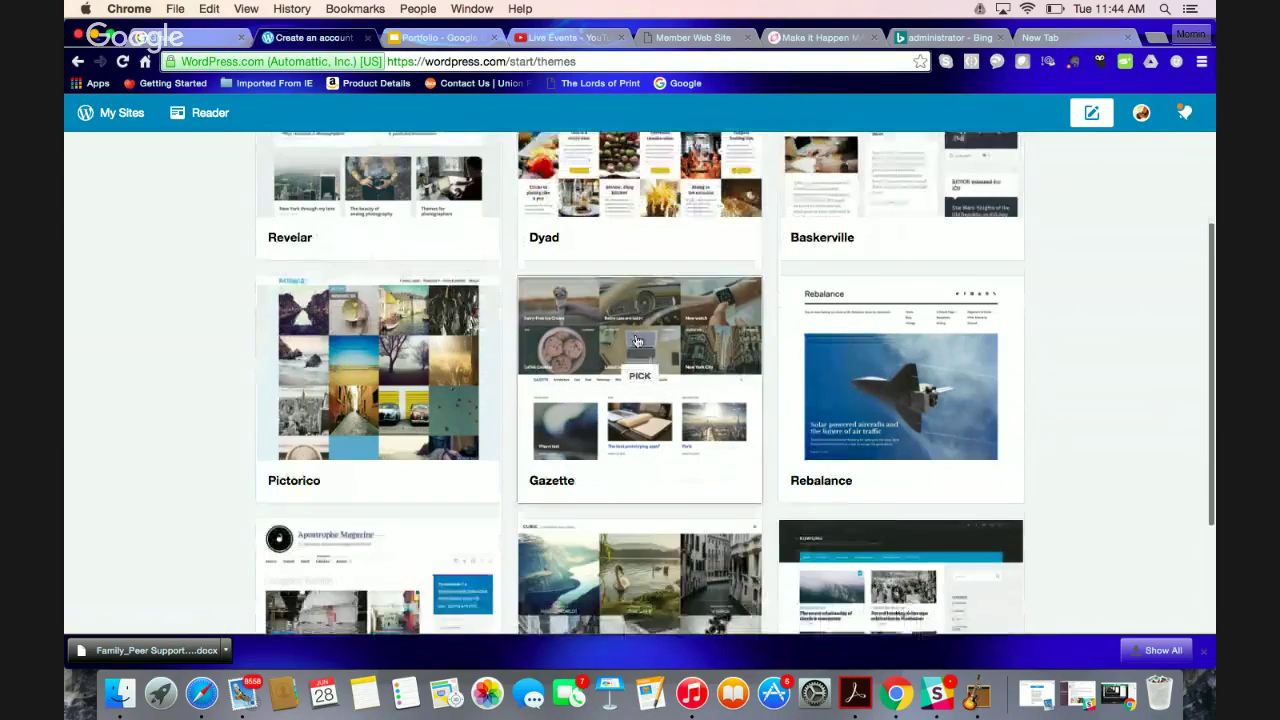
{"action": "scroll", "coordinate": [636, 341], "scroll_direction": "down", "scroll_amount": 4}
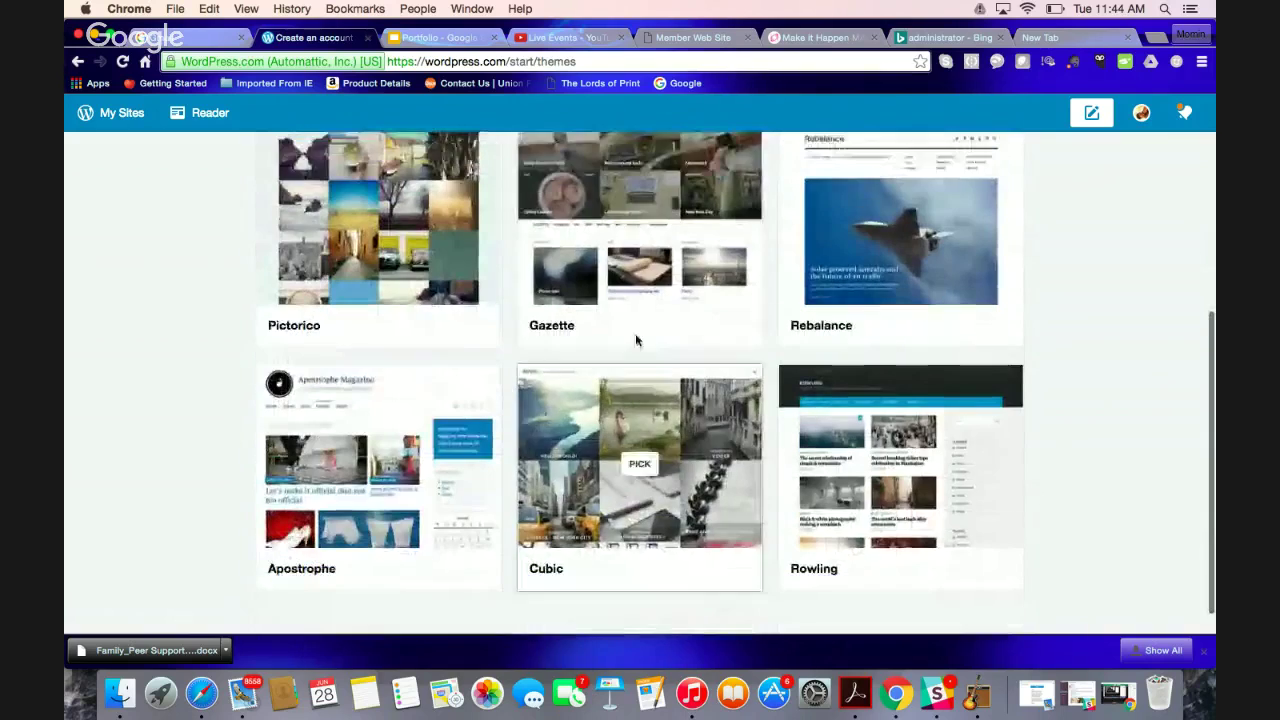
{"action": "scroll", "coordinate": [636, 341], "scroll_direction": "up", "scroll_amount": 5}
{"action": "scroll", "coordinate": [635, 340], "scroll_direction": "up", "scroll_amount": 5}
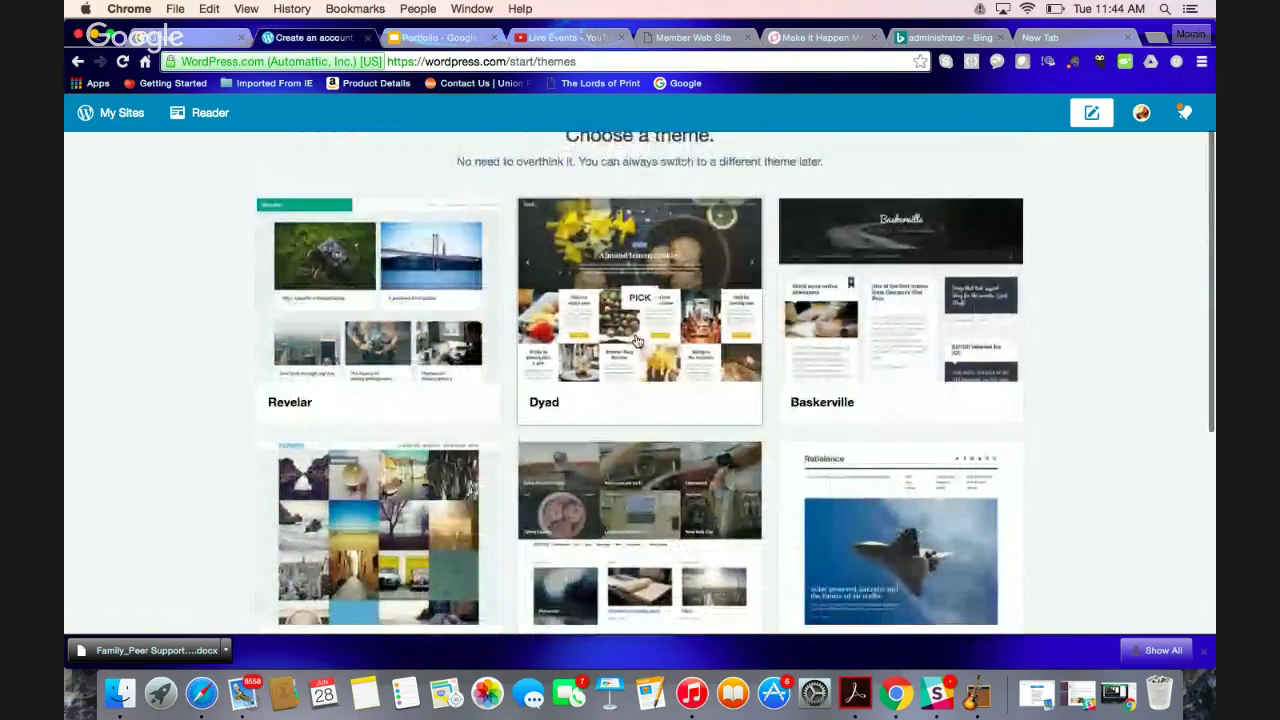
{"action": "left_click", "coordinate": [636, 300]}
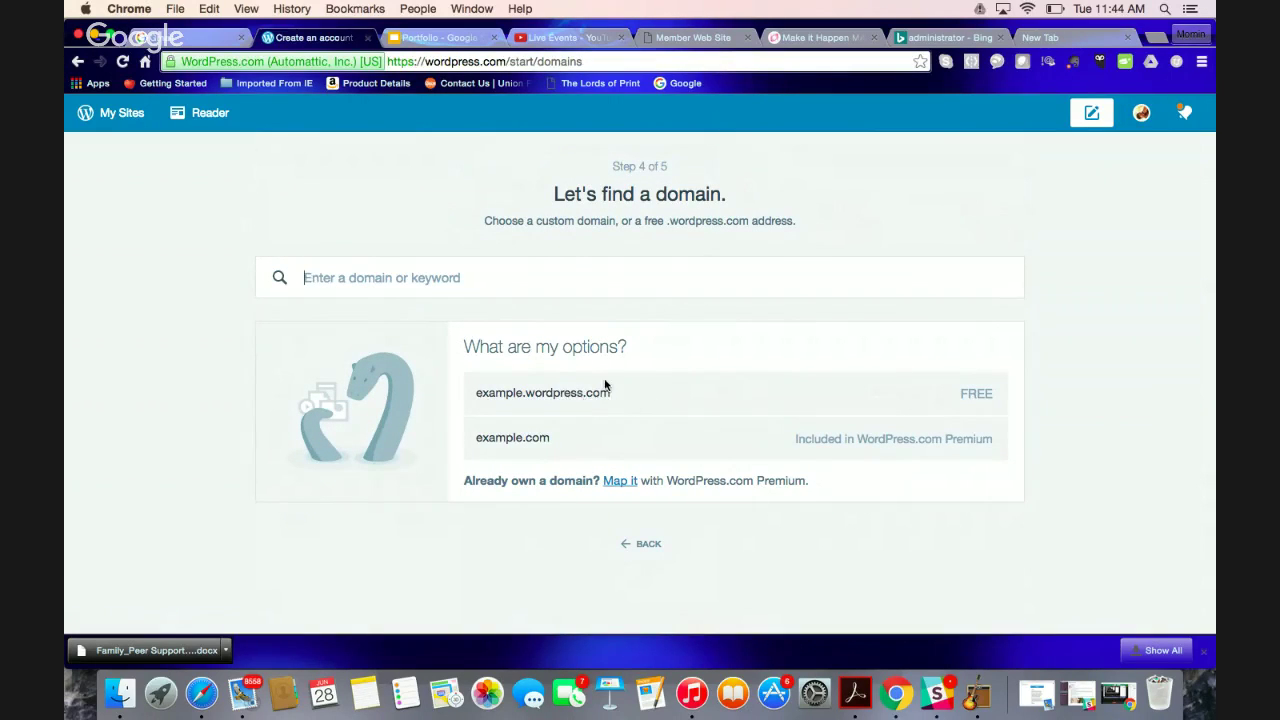
{"action": "left_click", "coordinate": [560, 291]}
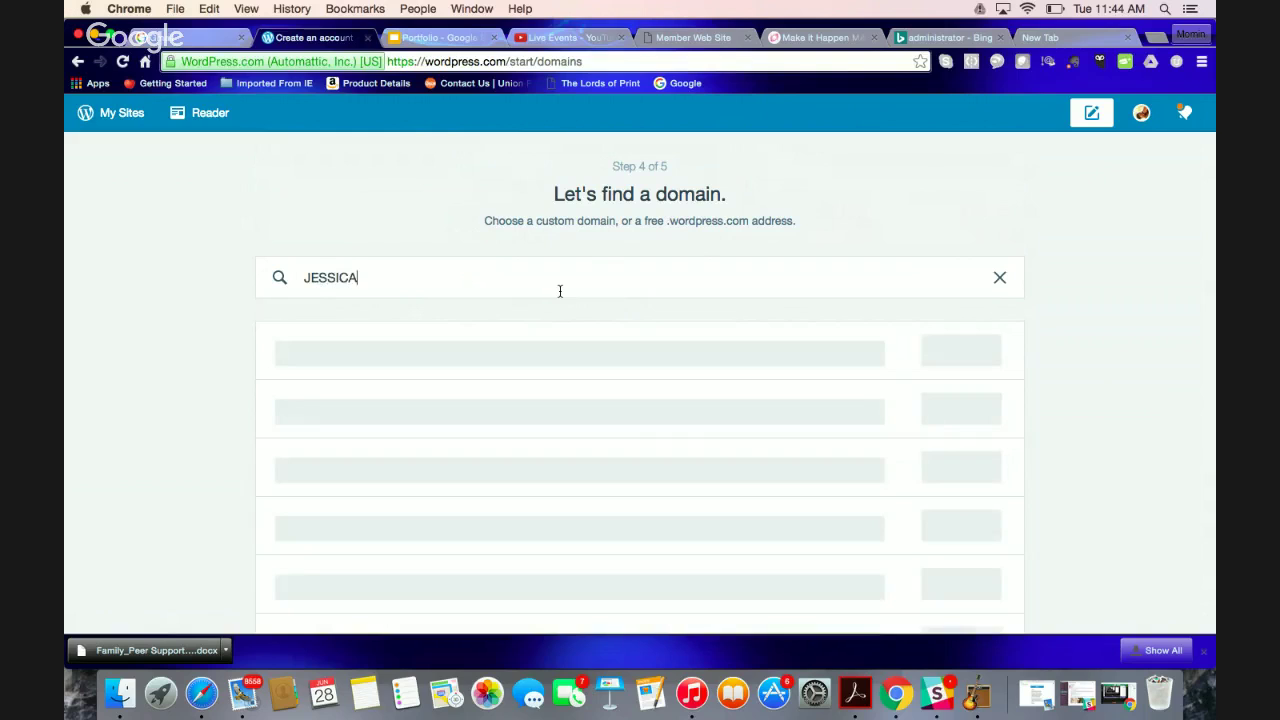
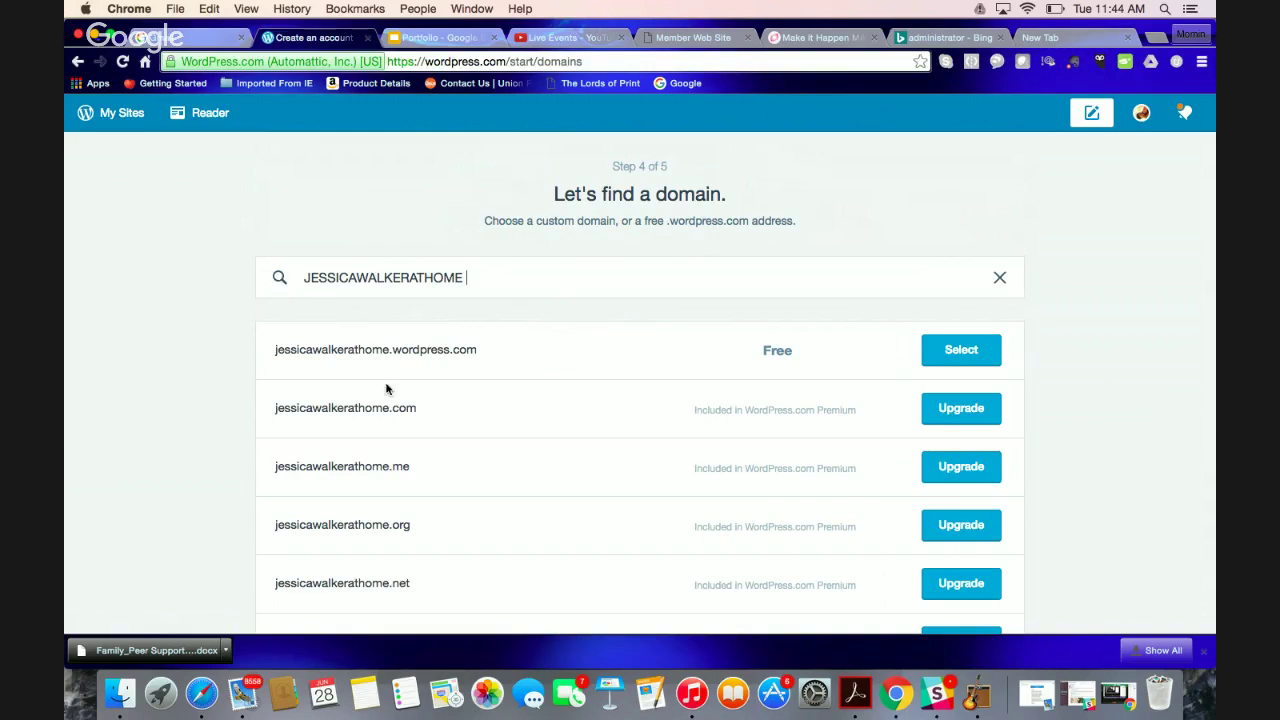
{"action": "left_click", "coordinate": [973, 351]}
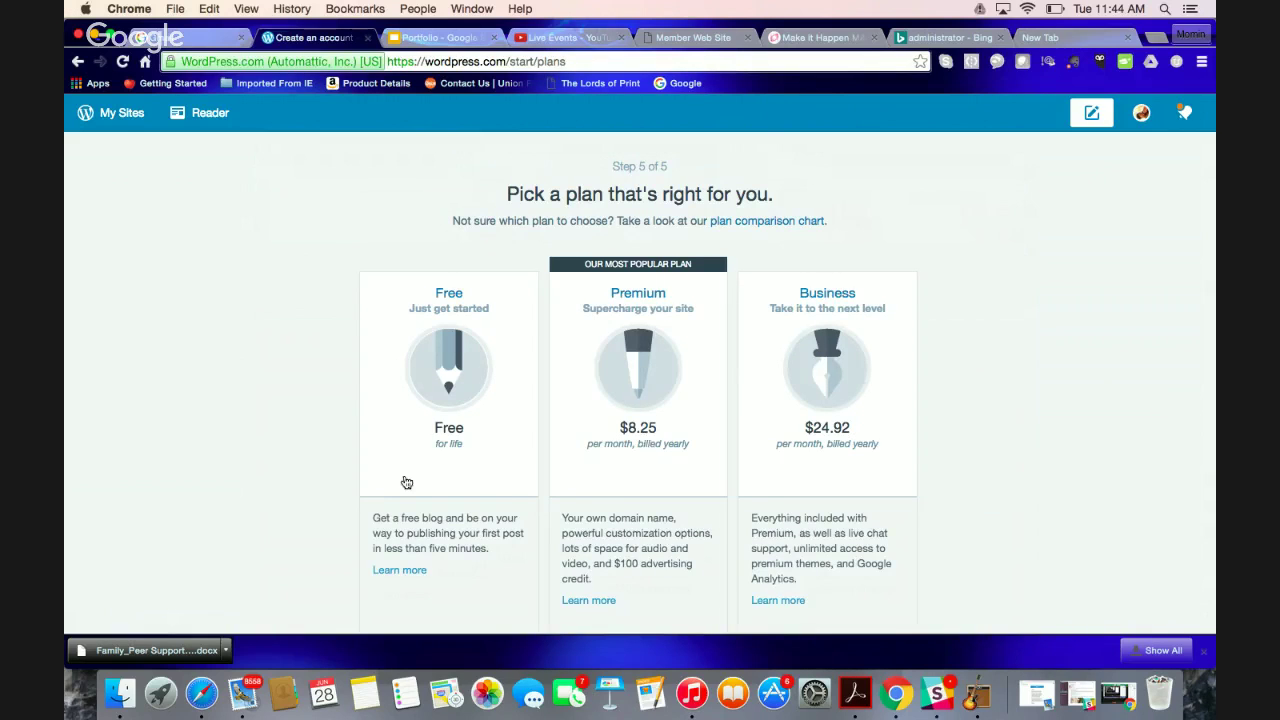
Select the Free plan and continue to the newly created site
{"action": "scroll", "coordinate": [406, 483], "scroll_direction": "down", "scroll_amount": 5}
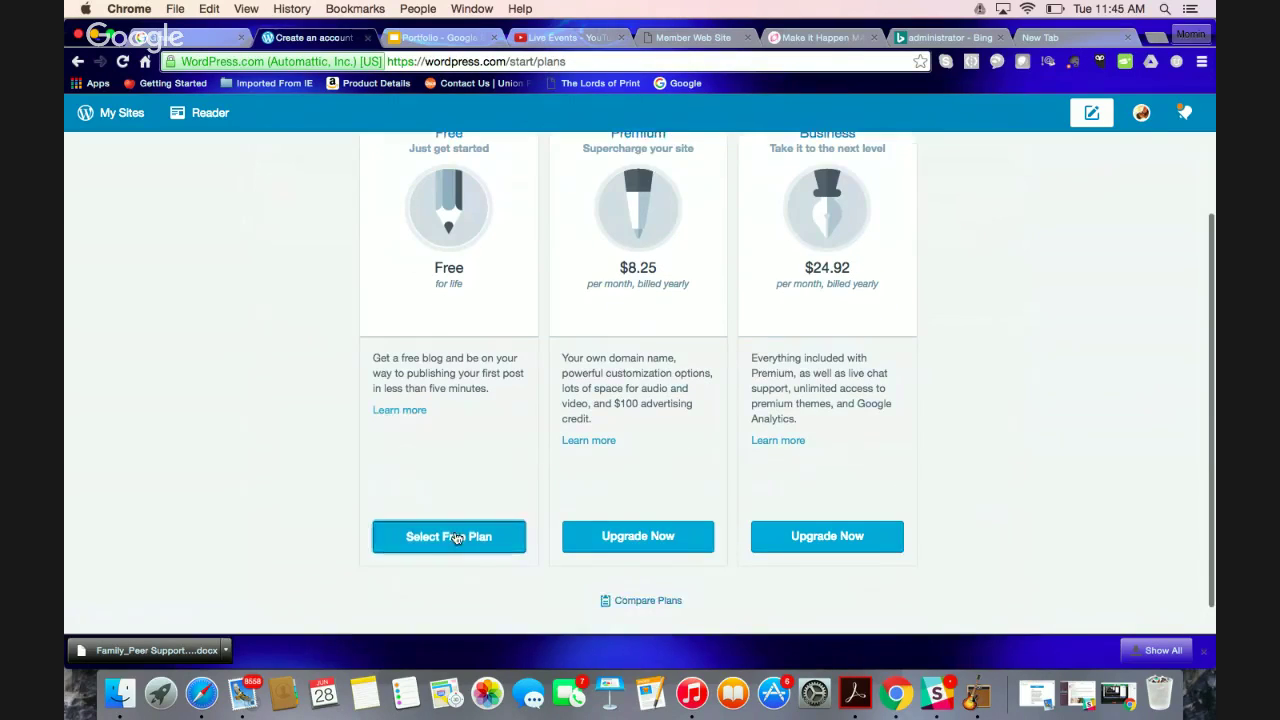
{"action": "left_click", "coordinate": [454, 537]}
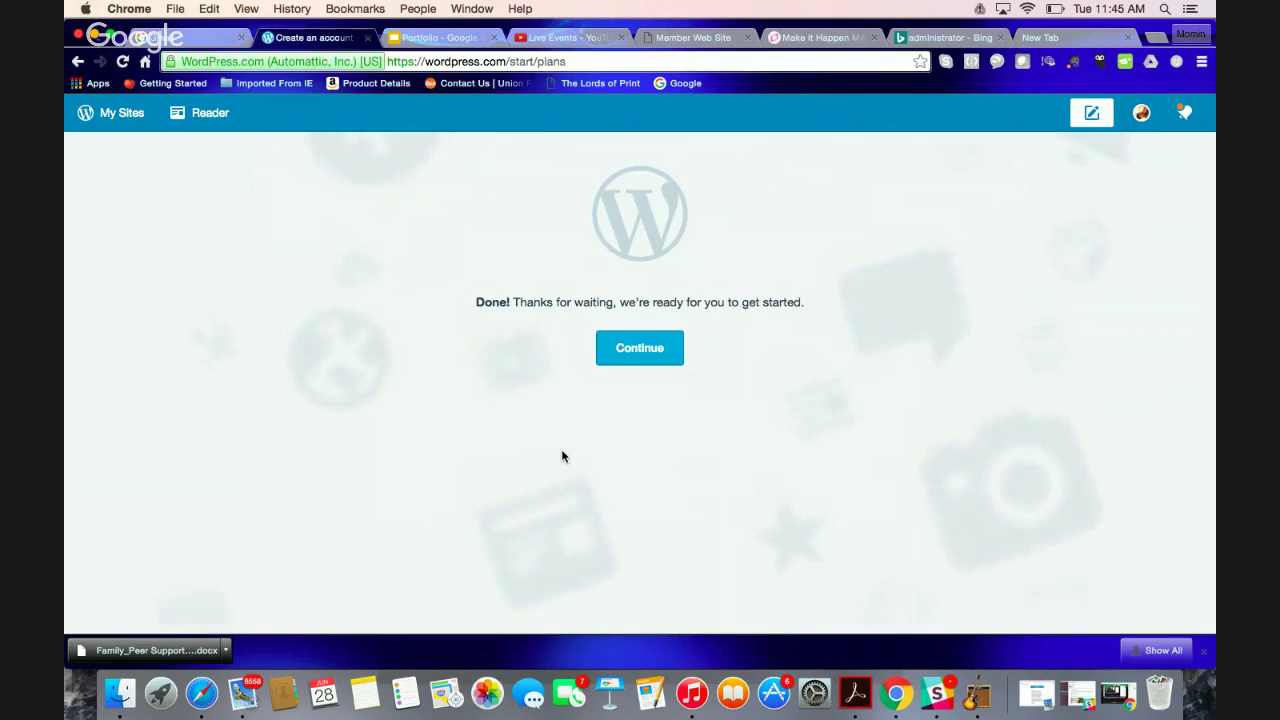
{"action": "left_click", "coordinate": [639, 352]}
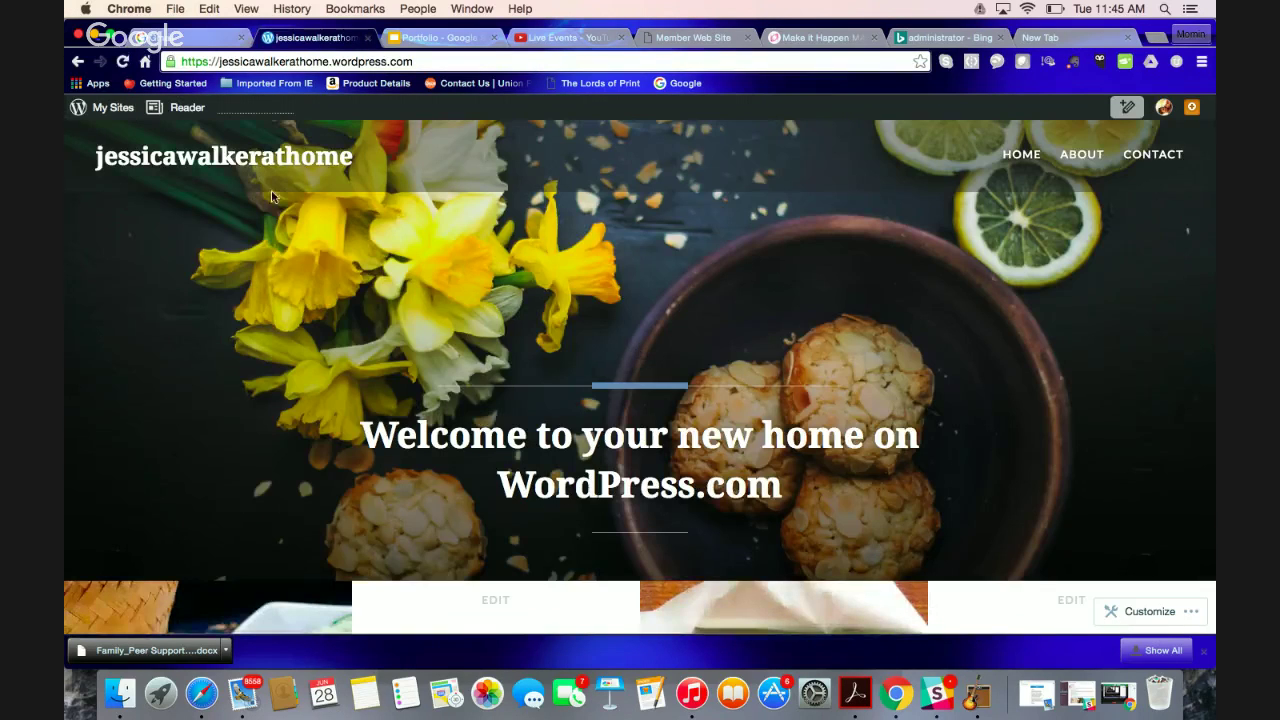
Scroll through the new site's placeholder posts and footer, then back to the top
{"action": "scroll", "coordinate": [686, 468], "scroll_direction": "down", "scroll_amount": 3}
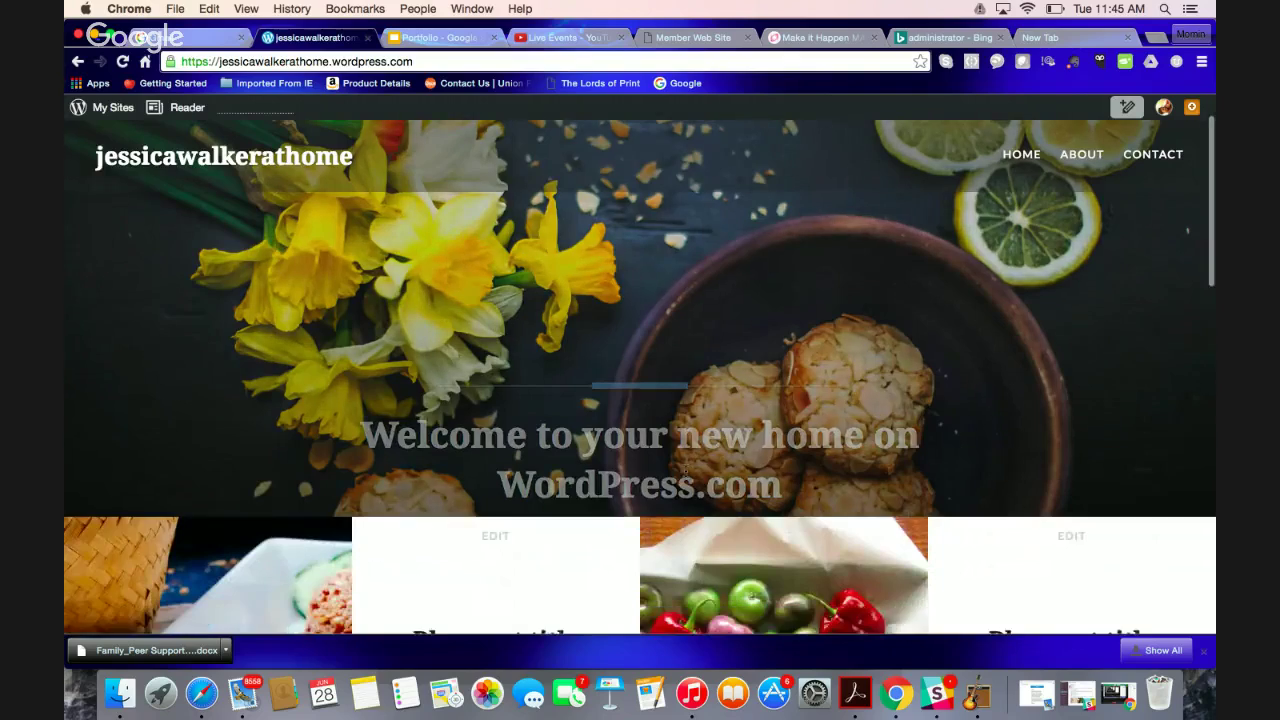
{"action": "scroll", "coordinate": [687, 478], "scroll_direction": "down", "scroll_amount": 5}
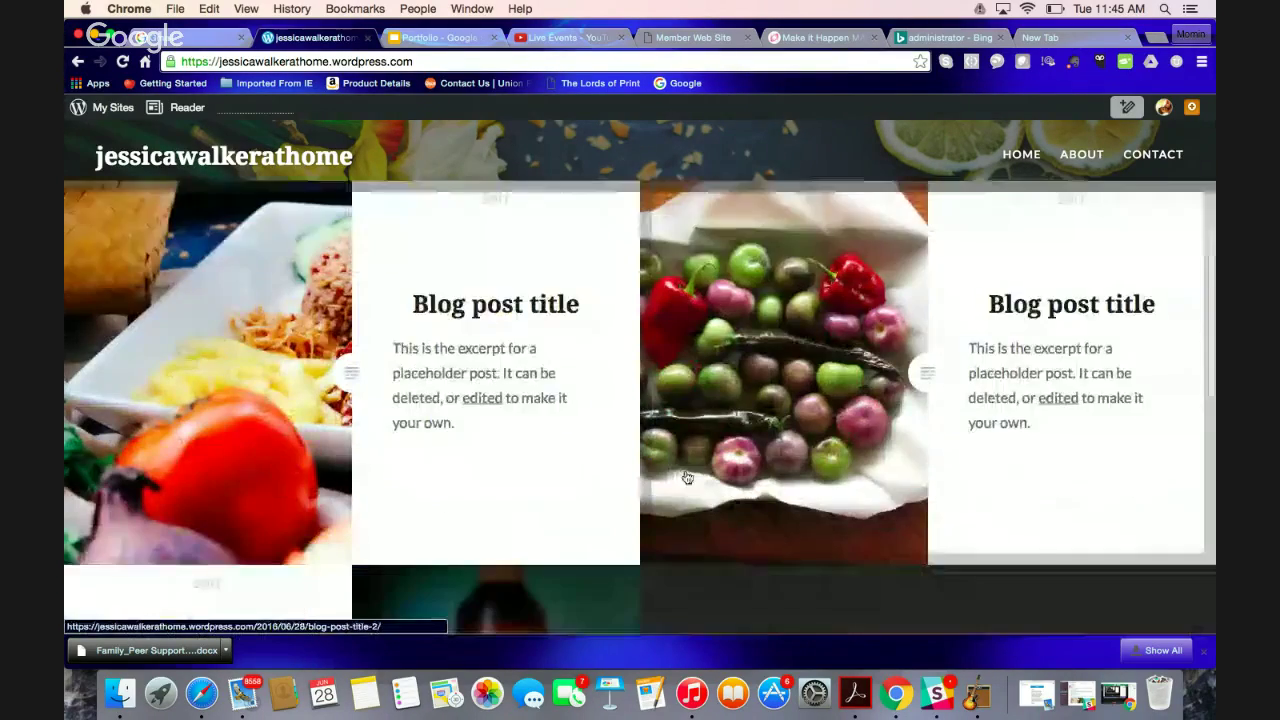
{"action": "scroll", "coordinate": [685, 476], "scroll_direction": "down", "scroll_amount": 4}
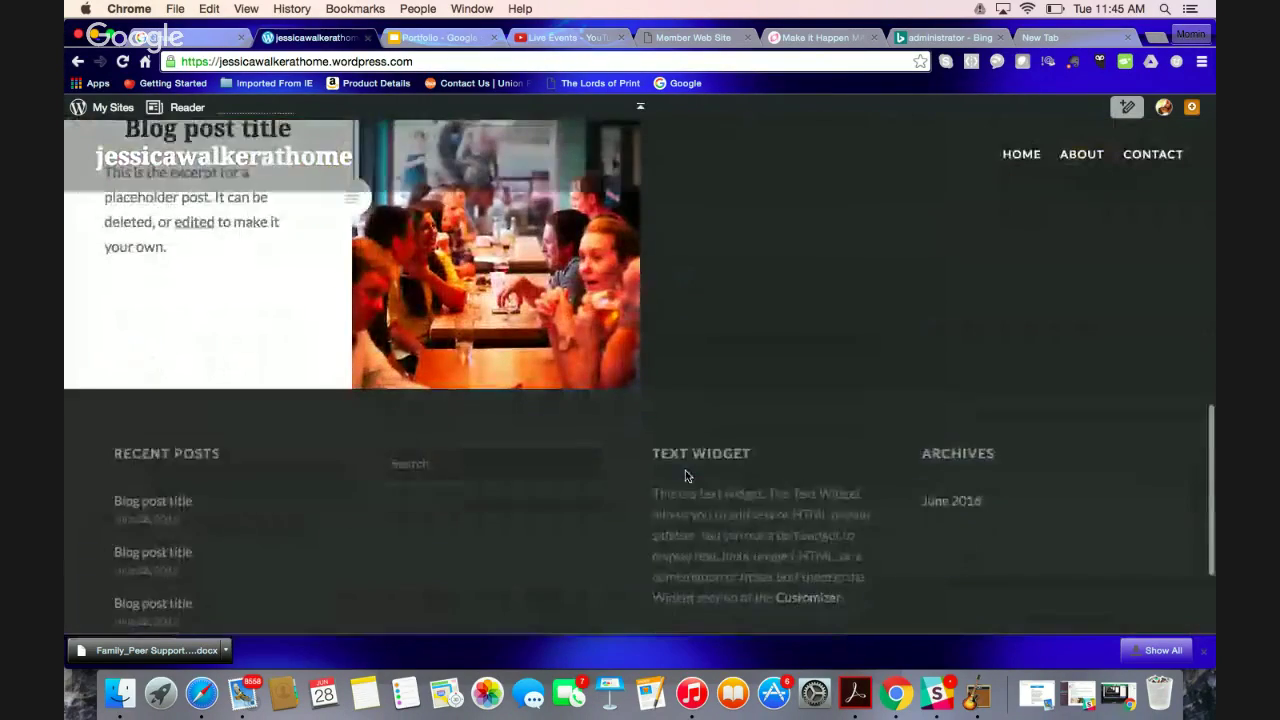
{"action": "scroll", "coordinate": [685, 476], "scroll_direction": "up", "scroll_amount": 2}
{"action": "scroll", "coordinate": [685, 476], "scroll_direction": "up", "scroll_amount": 10}
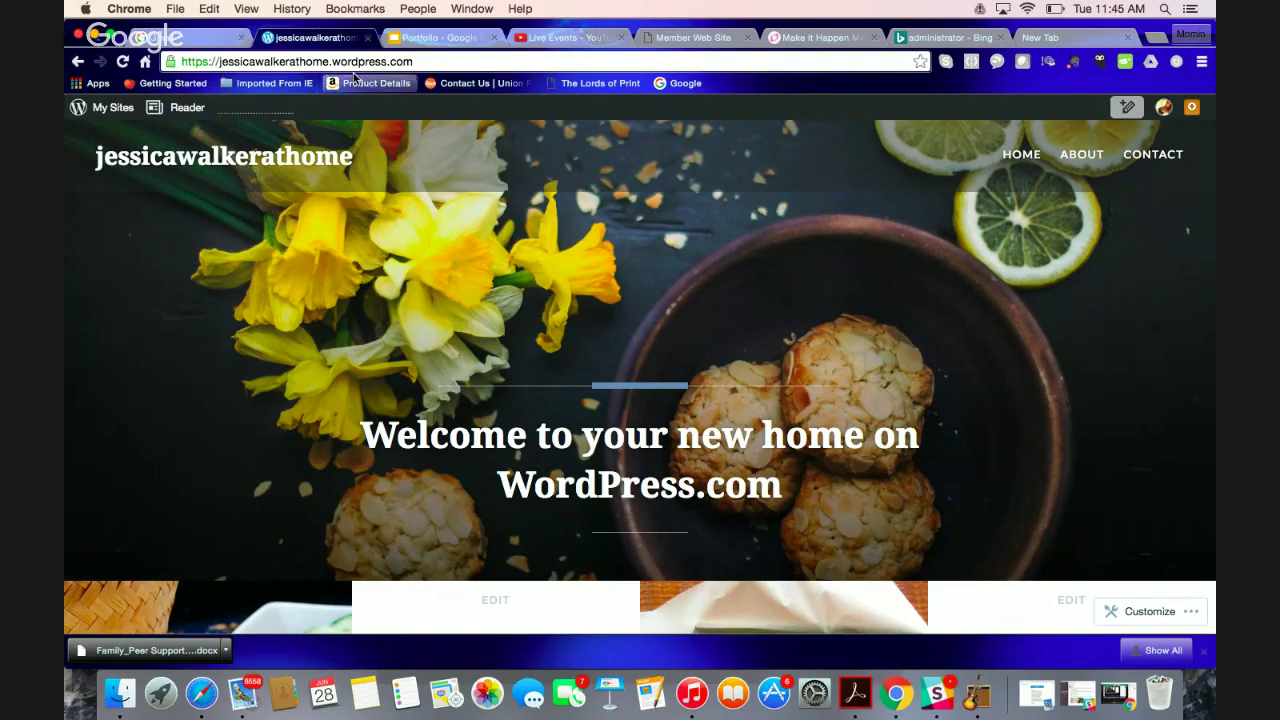
Go to the site's Stats dashboard via My Sites and choose Add next to People
{"action": "left_click", "coordinate": [110, 108]}
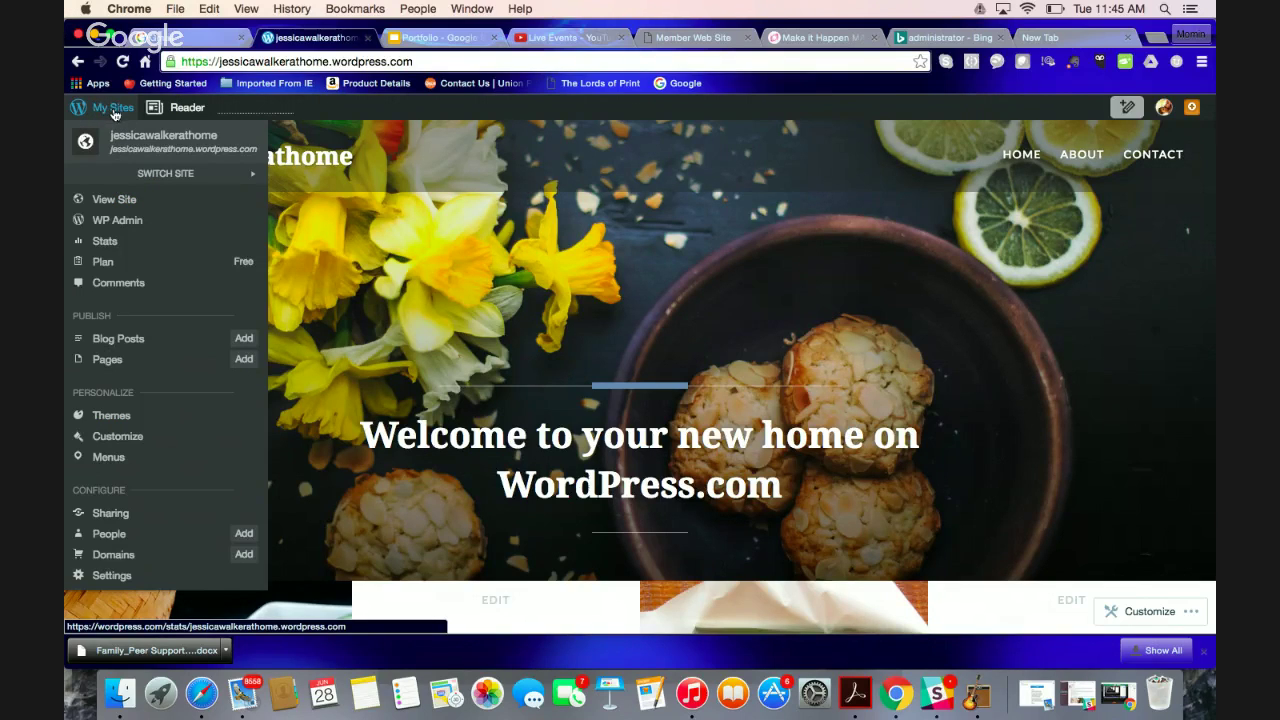
{"action": "left_click", "coordinate": [114, 112]}
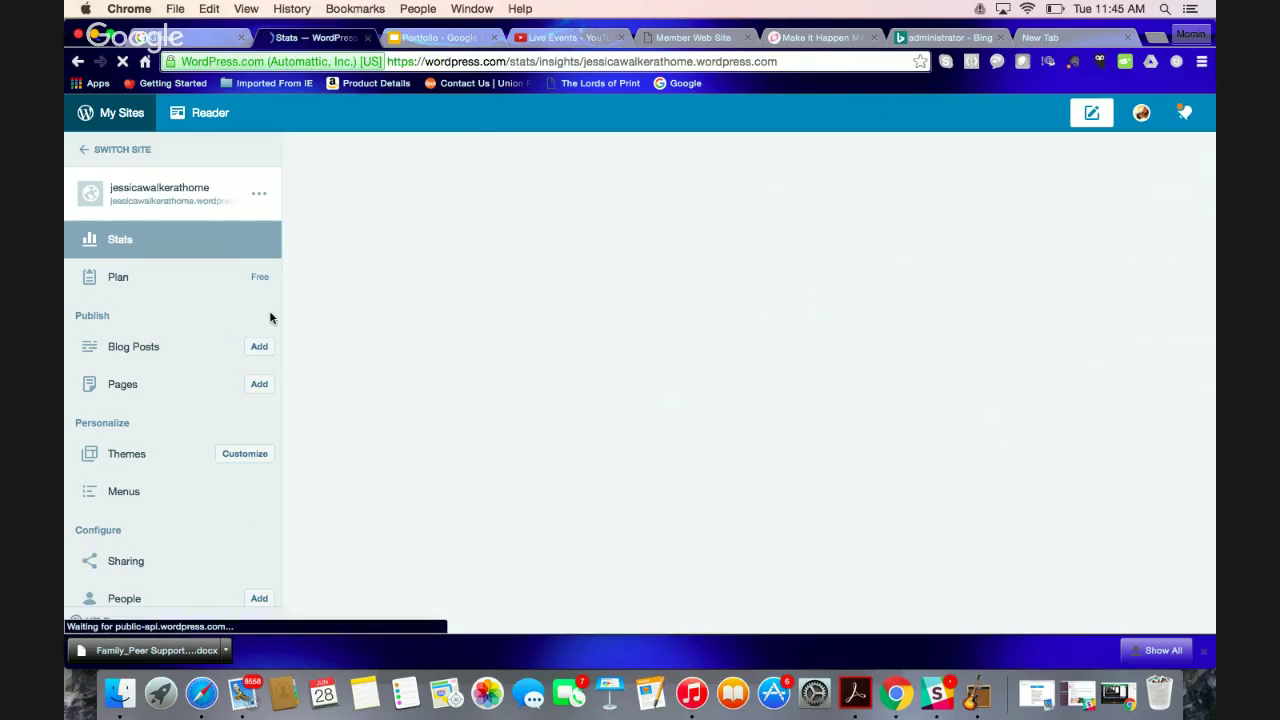
{"action": "scroll", "coordinate": [284, 317], "scroll_direction": "down", "scroll_amount": 3}
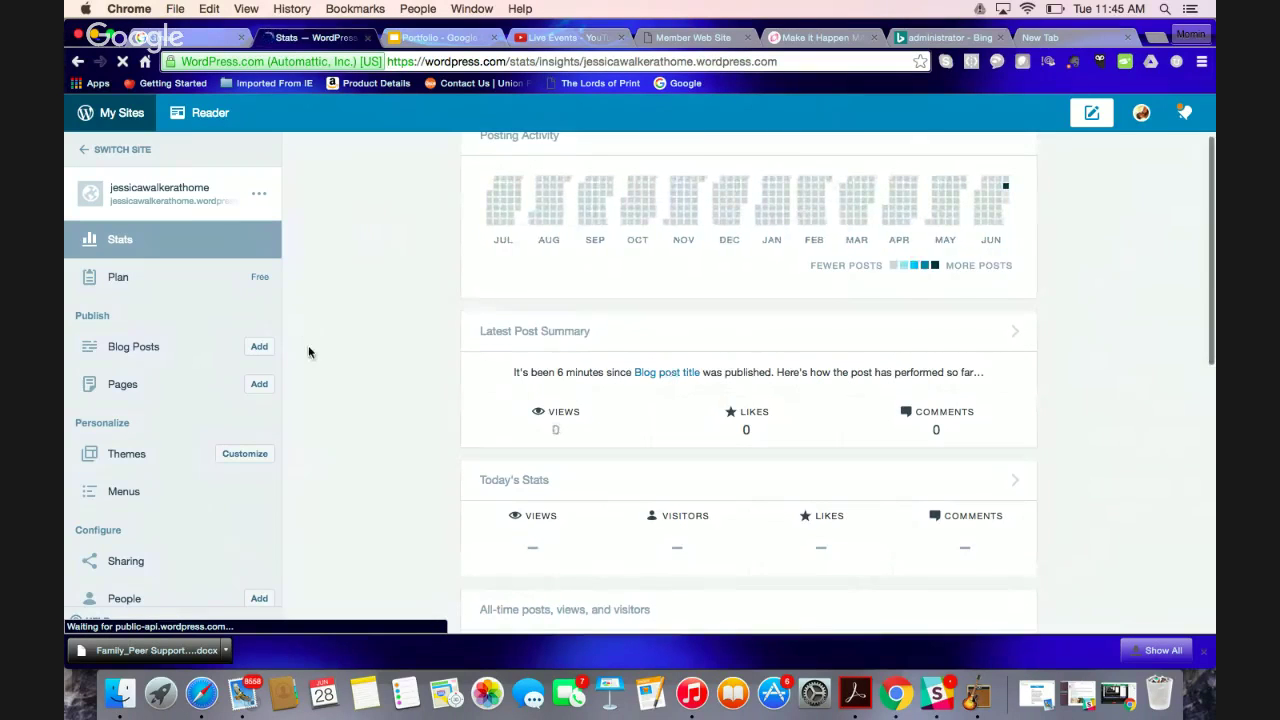
{"action": "scroll", "coordinate": [308, 345], "scroll_direction": "down", "scroll_amount": 5}
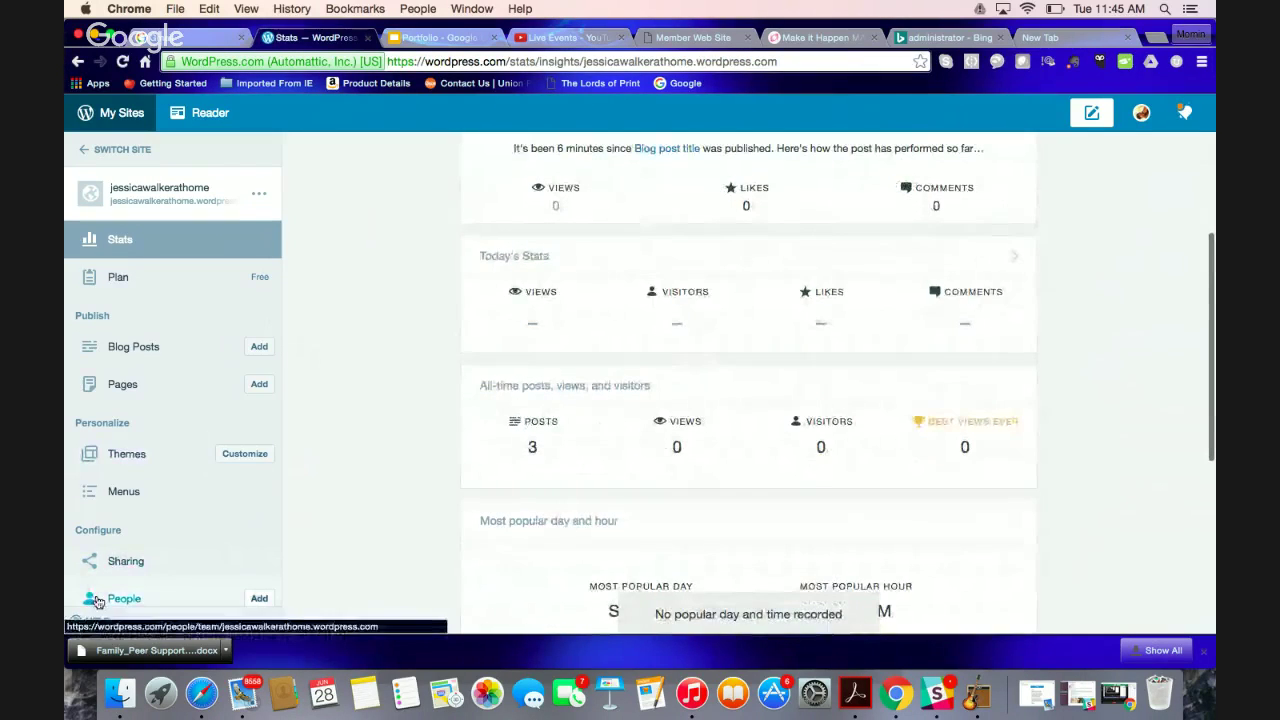
{"action": "left_click", "coordinate": [258, 600]}
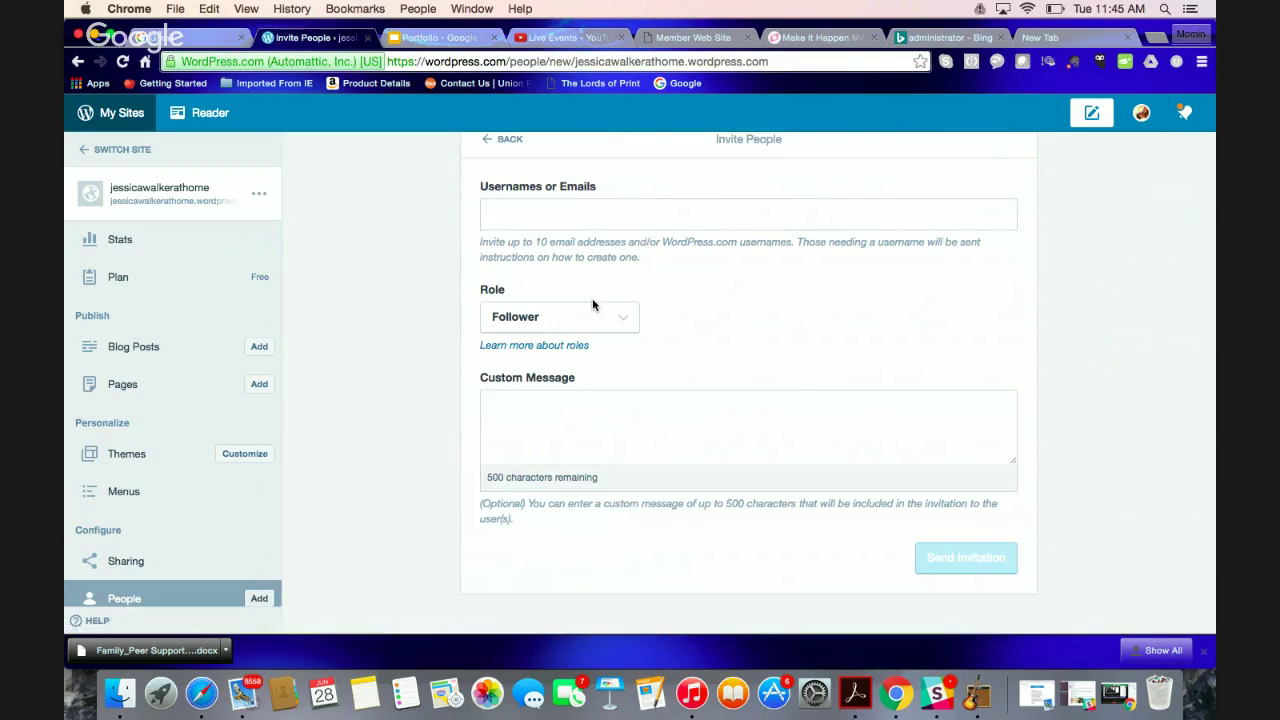
Set the invite role to Administrator and enter the invitee's e-mail address
{"action": "left_click", "coordinate": [590, 312]}
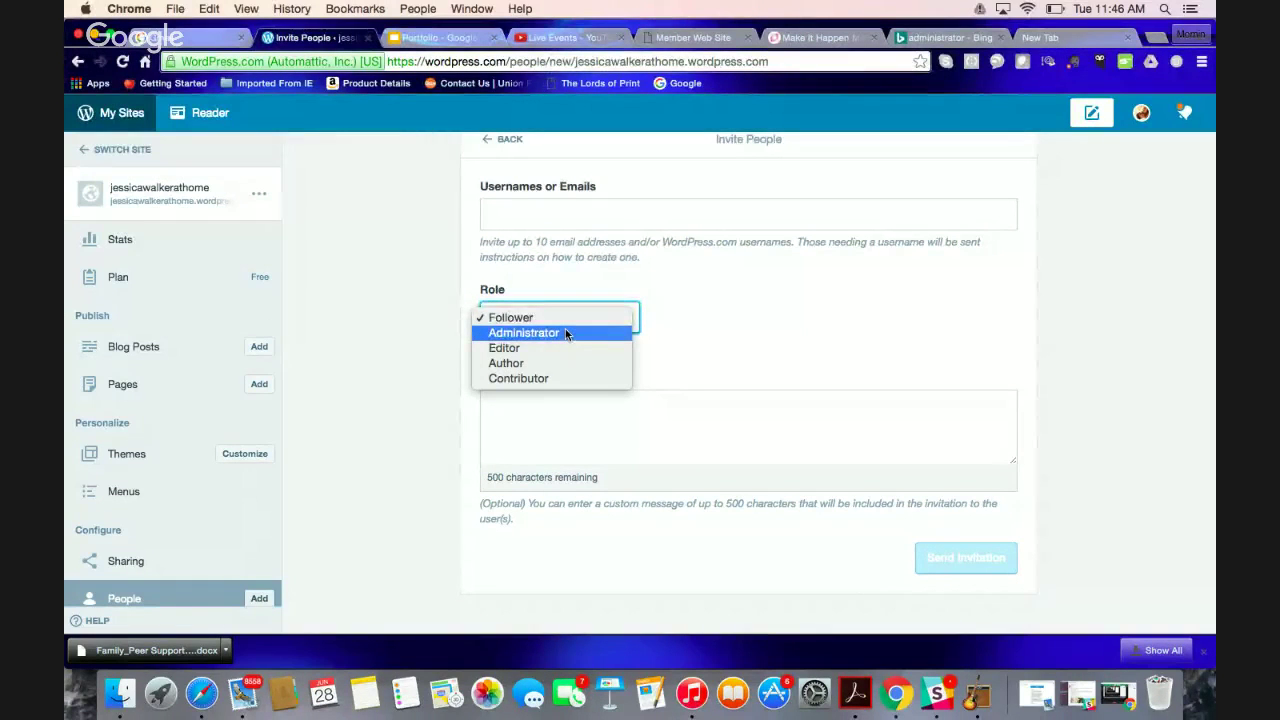
{"action": "left_click", "coordinate": [567, 334]}
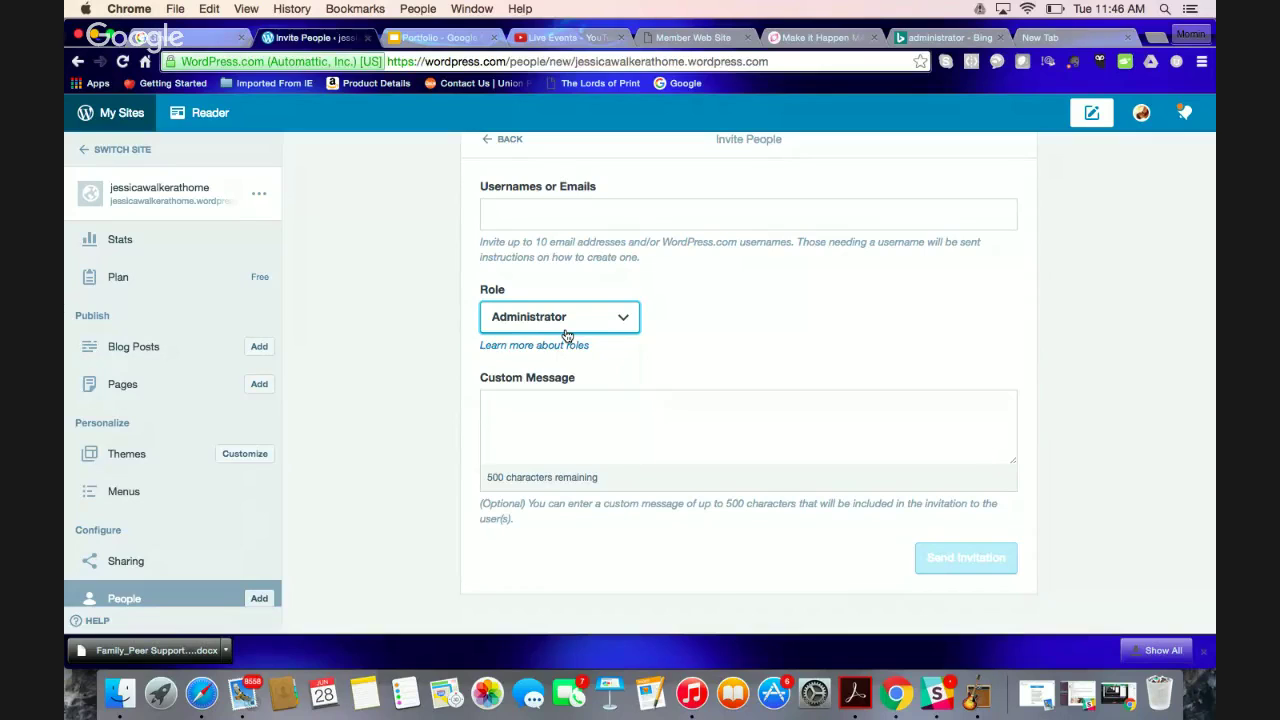
{"action": "left_click", "coordinate": [607, 209]}
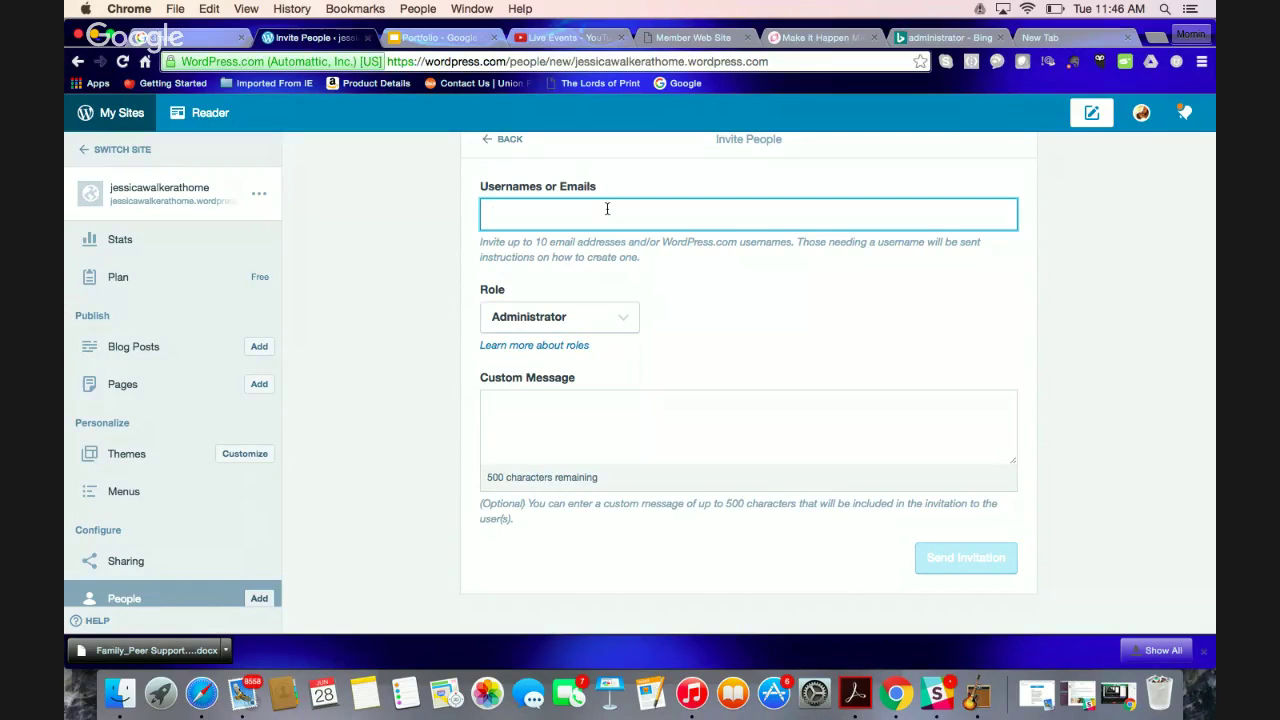
{"action": "type", "text": "NOTES"}
{"action": "key", "text": "BackSpace"}
{"action": "key", "text": "BackSpace"}
{"action": "key", "text": "BackSpace"}
{"action": "key", "text": "BackSpace"}
{"action": "key", "text": "BackSpace"}
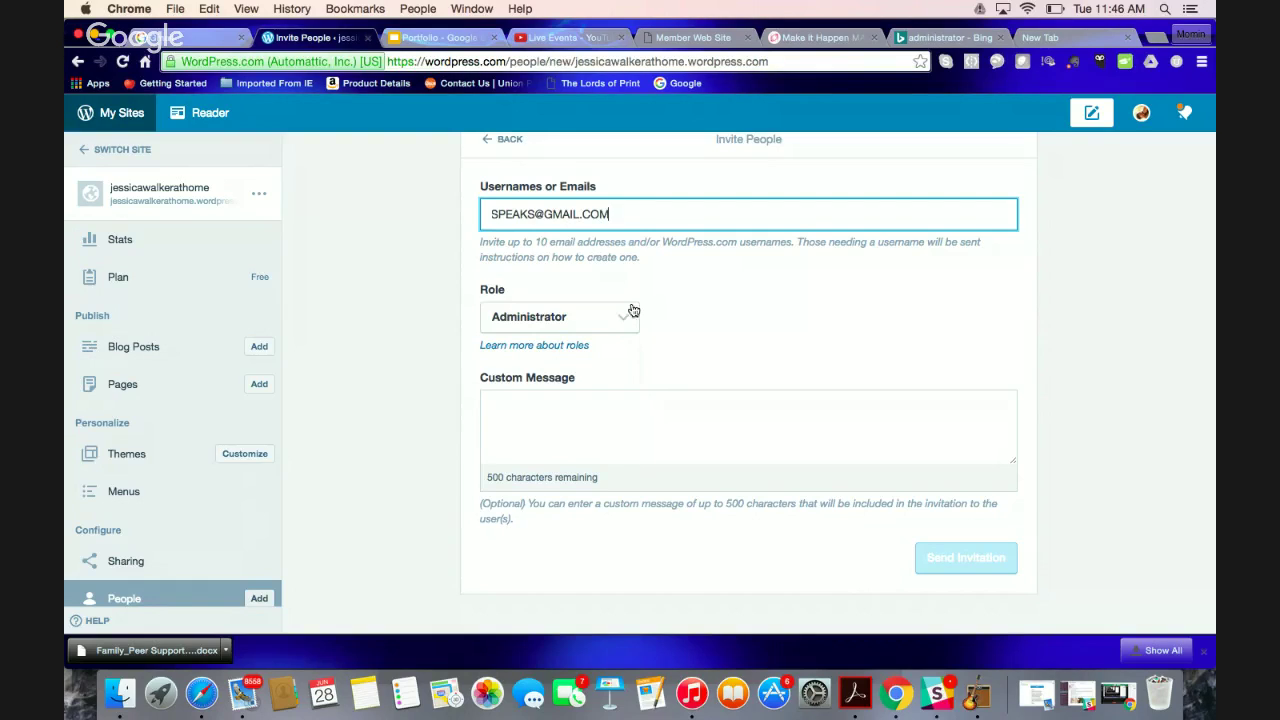
Write the custom message 'HI! THANK SO MUCH. I WANT A NICE BLOG PLEASE MAKE IT FEEL'
{"action": "left_click", "coordinate": [614, 396]}
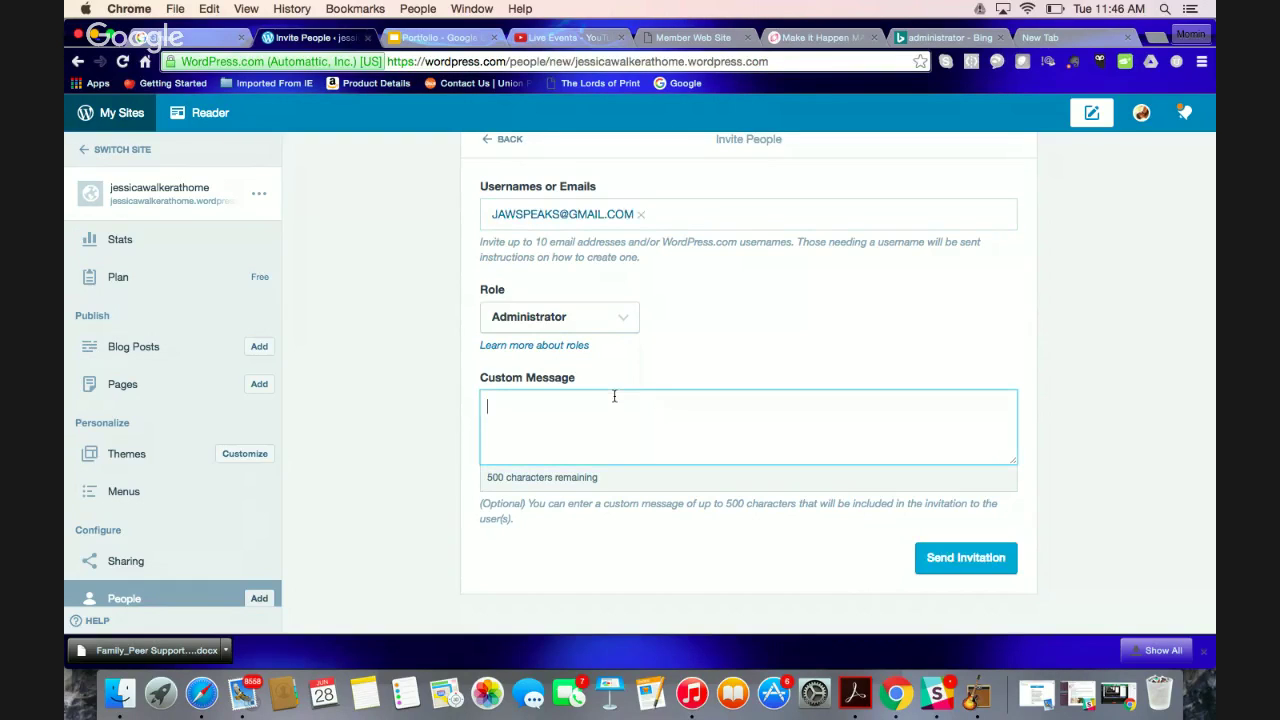
{"action": "type", "text": "HI"}
{"action": "type", "text": "! THANK SO M"}
{"action": "type", "text": "UC"}
{"action": "key", "text": "BackSpace"}
{"action": "key", "text": "BackSpace"}
{"action": "type", "text": "MUCH. "}
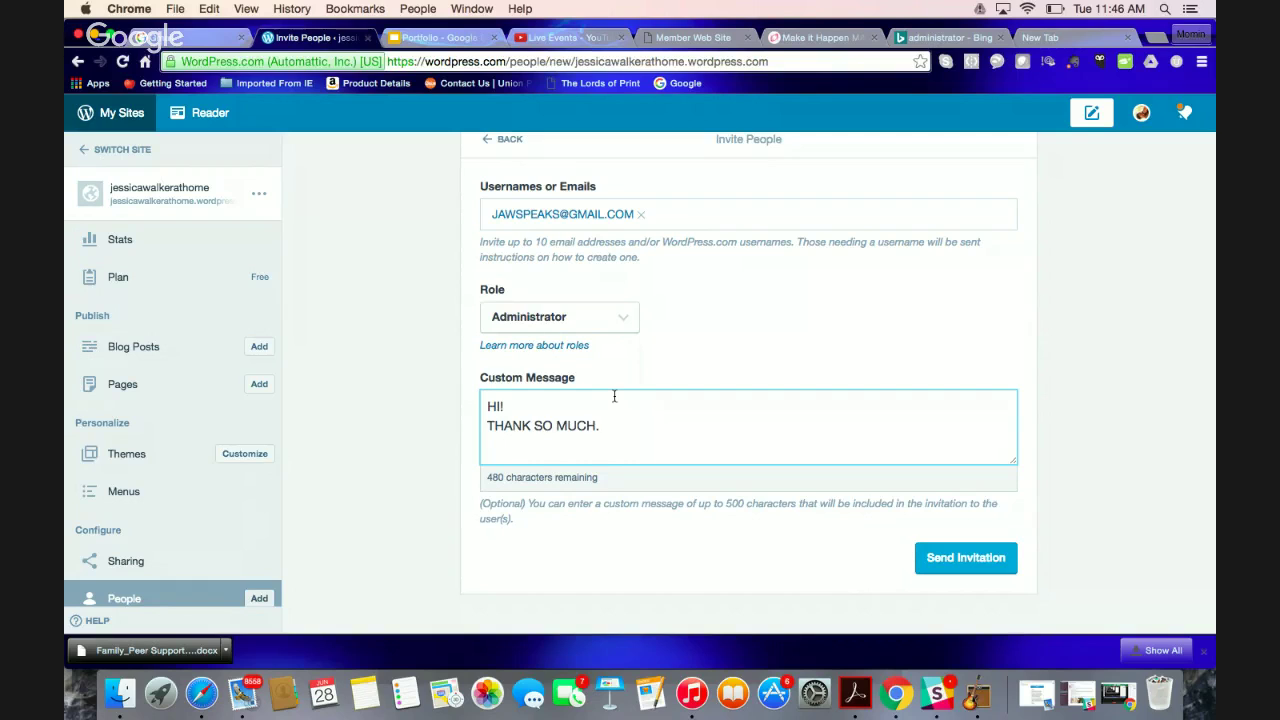
{"action": "type", "text": "I WANT A NICE BLOG PLEAS"}
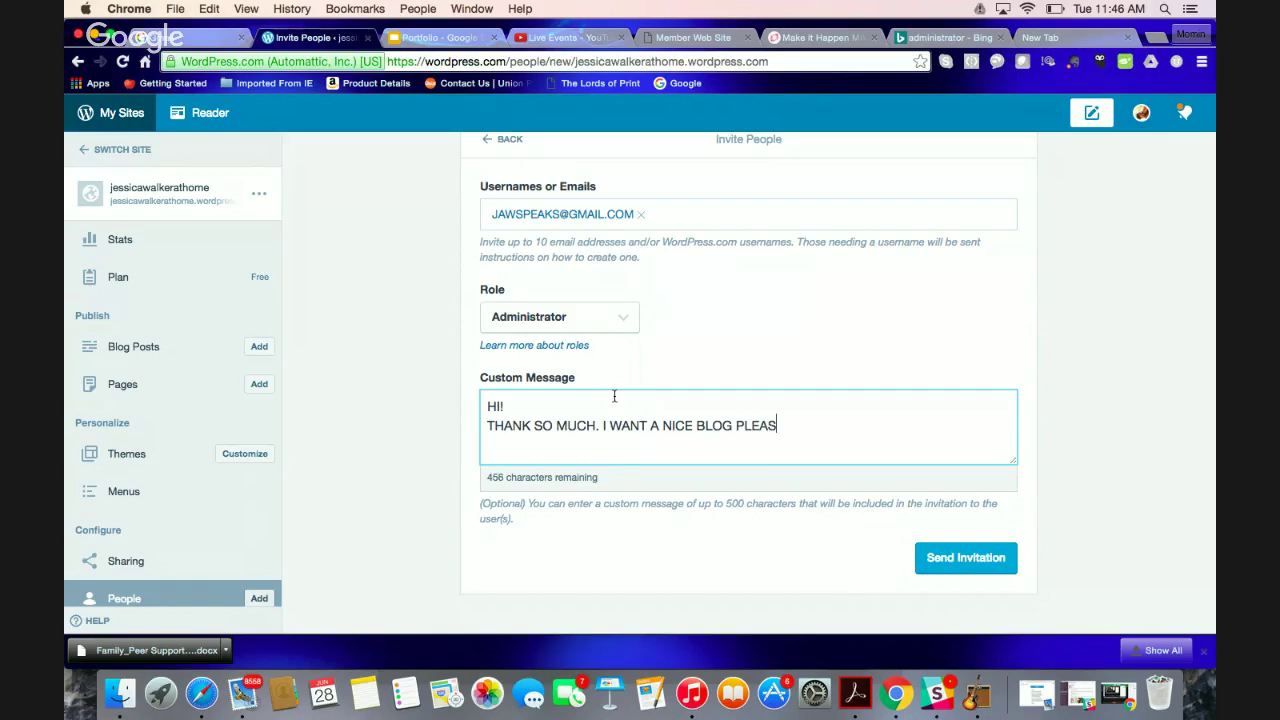
{"action": "type", "text": "E MAKE IT FAJFKALKHL"}
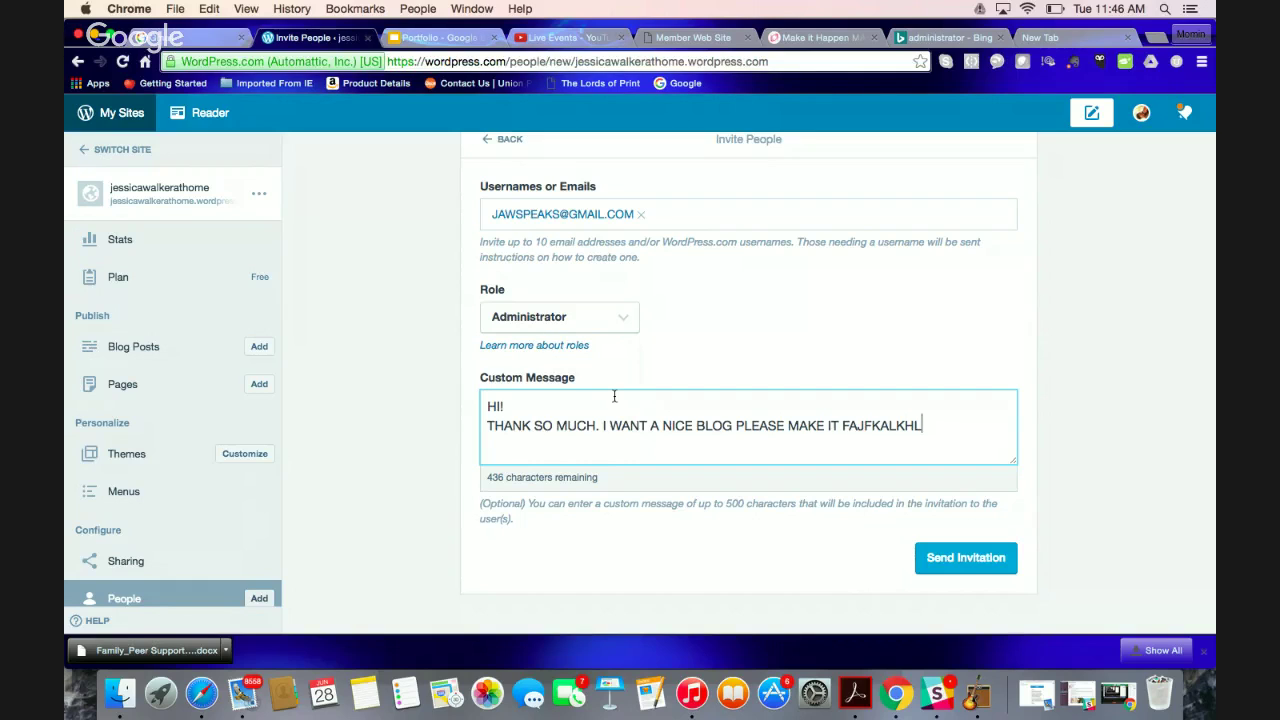
{"action": "key", "text": "BackSpace"}
{"action": "key", "text": "BackSpace"}
{"action": "key", "text": "BackSpace"}
{"action": "key", "text": "BackSpace"}
{"action": "key", "text": "BackSpace"}
{"action": "key", "text": "BackSpace"}
{"action": "key", "text": "BackSpace"}
{"action": "key", "text": "BackSpace"}
{"action": "key", "text": "BackSpace"}
{"action": "key", "text": "BackSpace"}
{"action": "type", "text": "FEEL"}
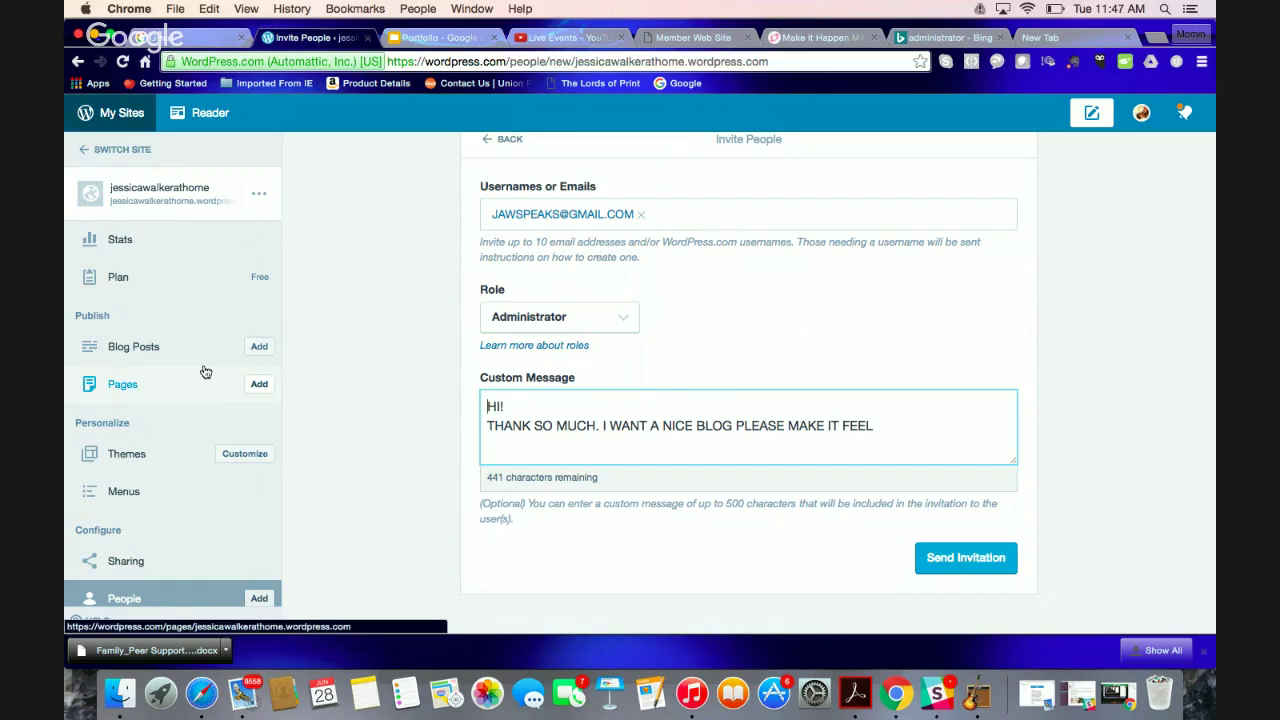
{"action": "left_click", "coordinate": [337, 340]}
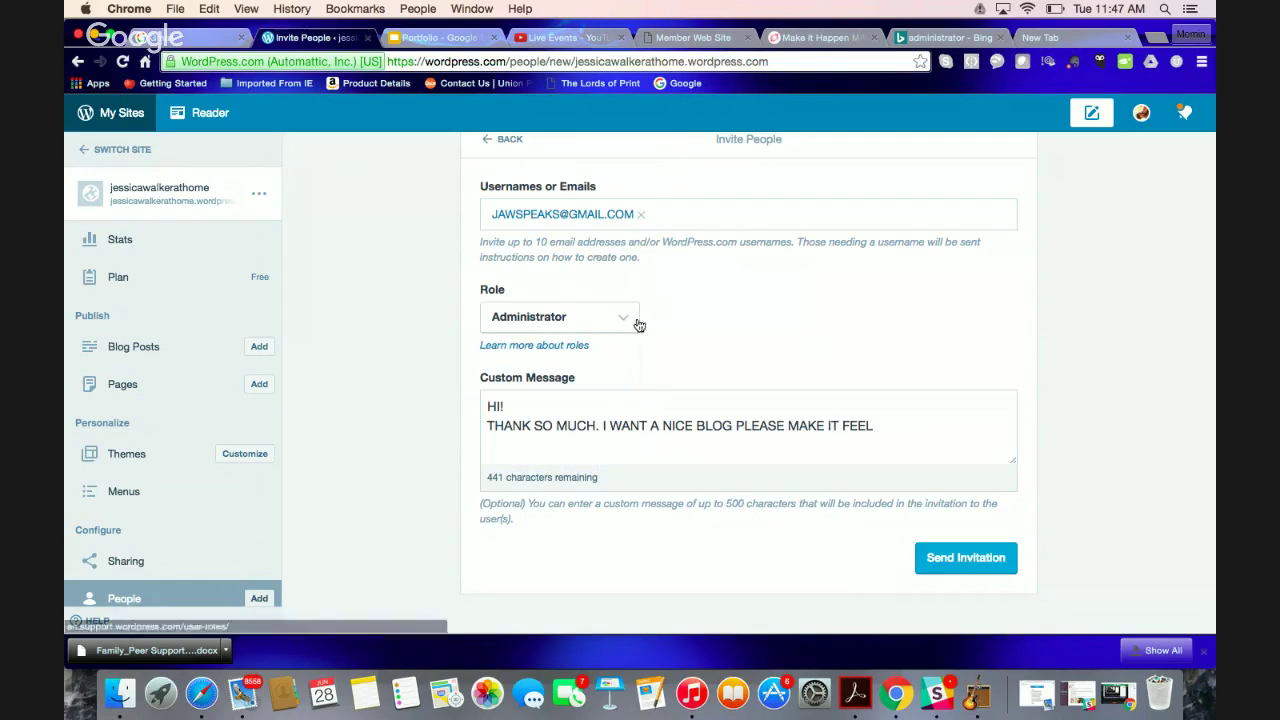
{"action": "scroll", "coordinate": [437, 304], "scroll_direction": "up", "scroll_amount": 1}
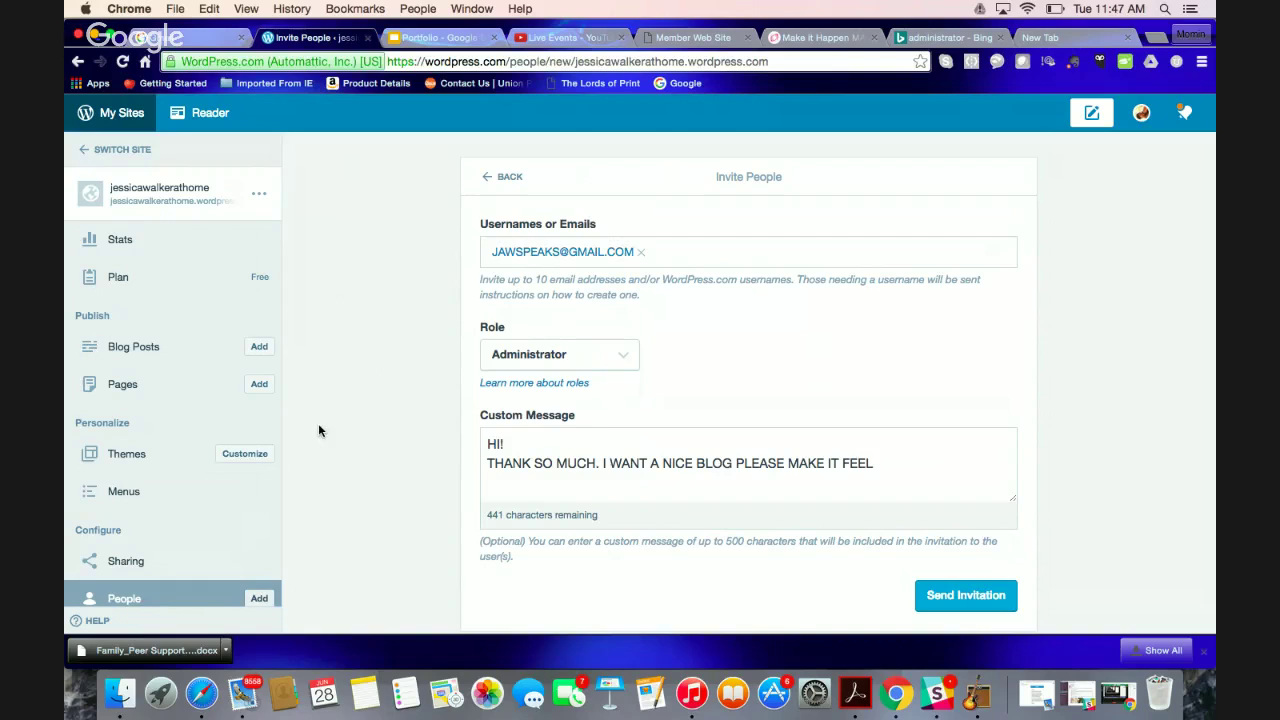
In the Customizer, try several featured palettes and apply the fifth one under Colors & Backgrounds
{"action": "left_click", "coordinate": [260, 453]}
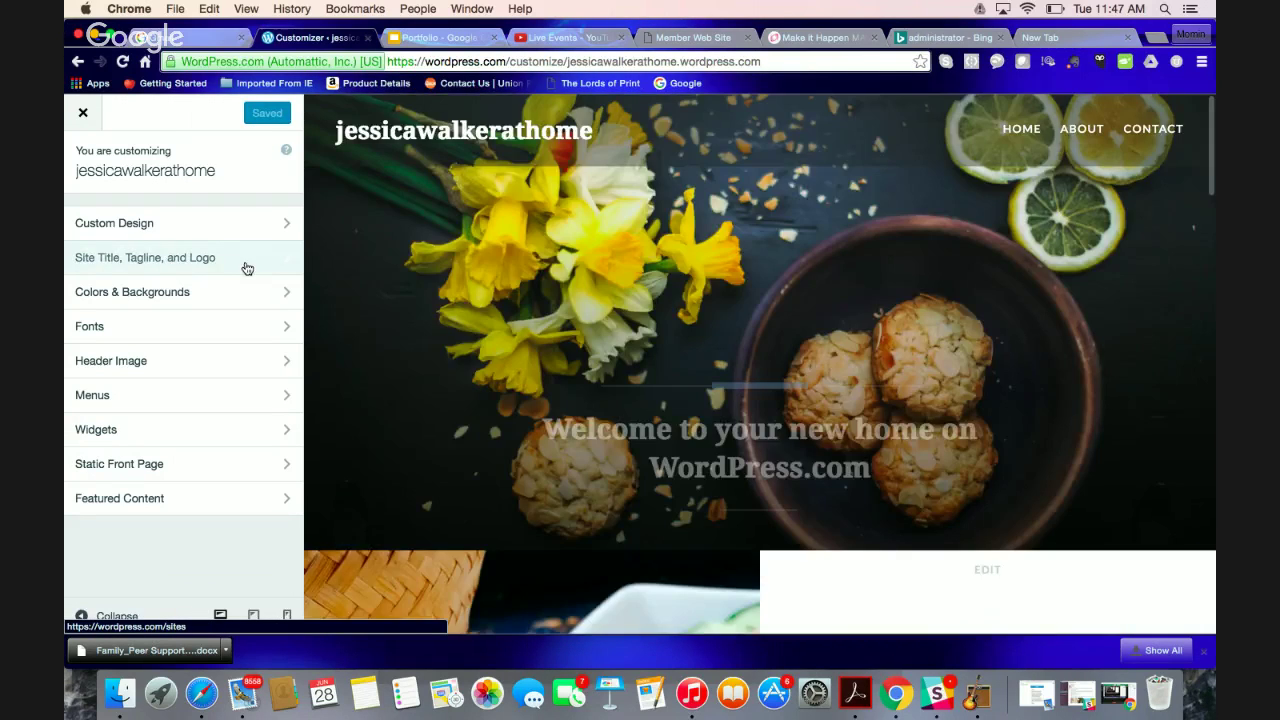
{"action": "left_click", "coordinate": [218, 294]}
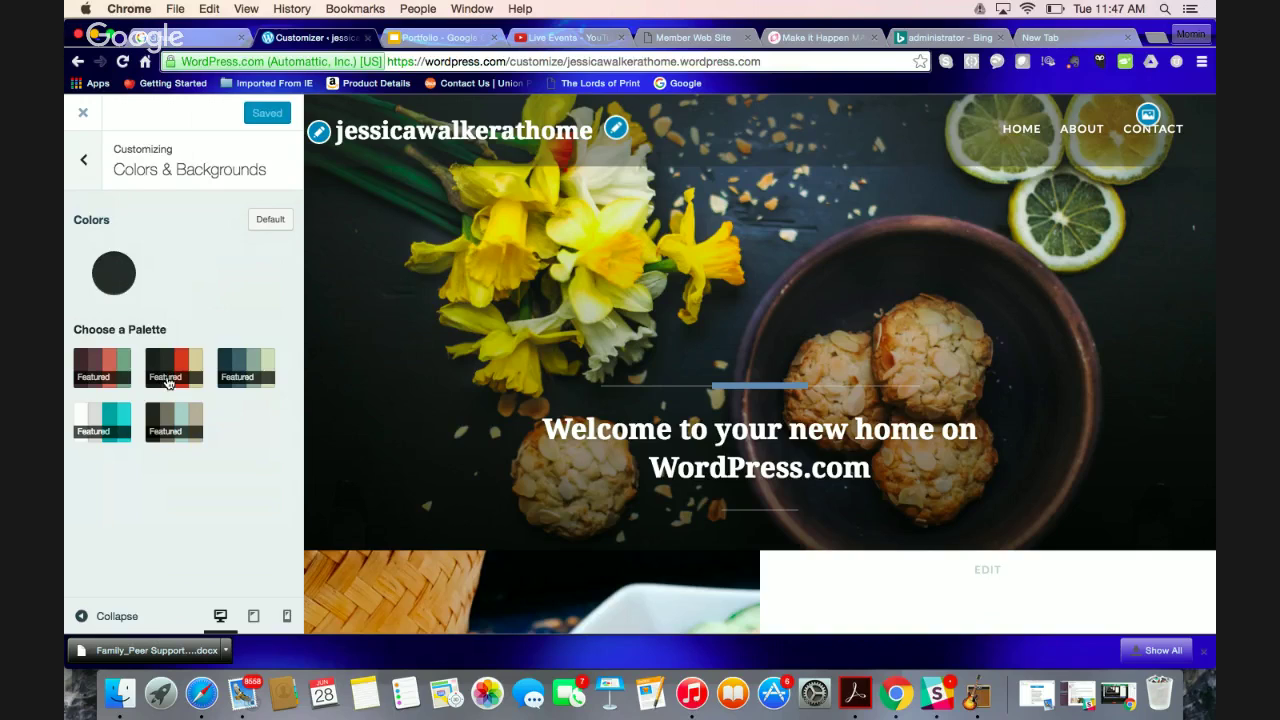
{"action": "left_click", "coordinate": [168, 383]}
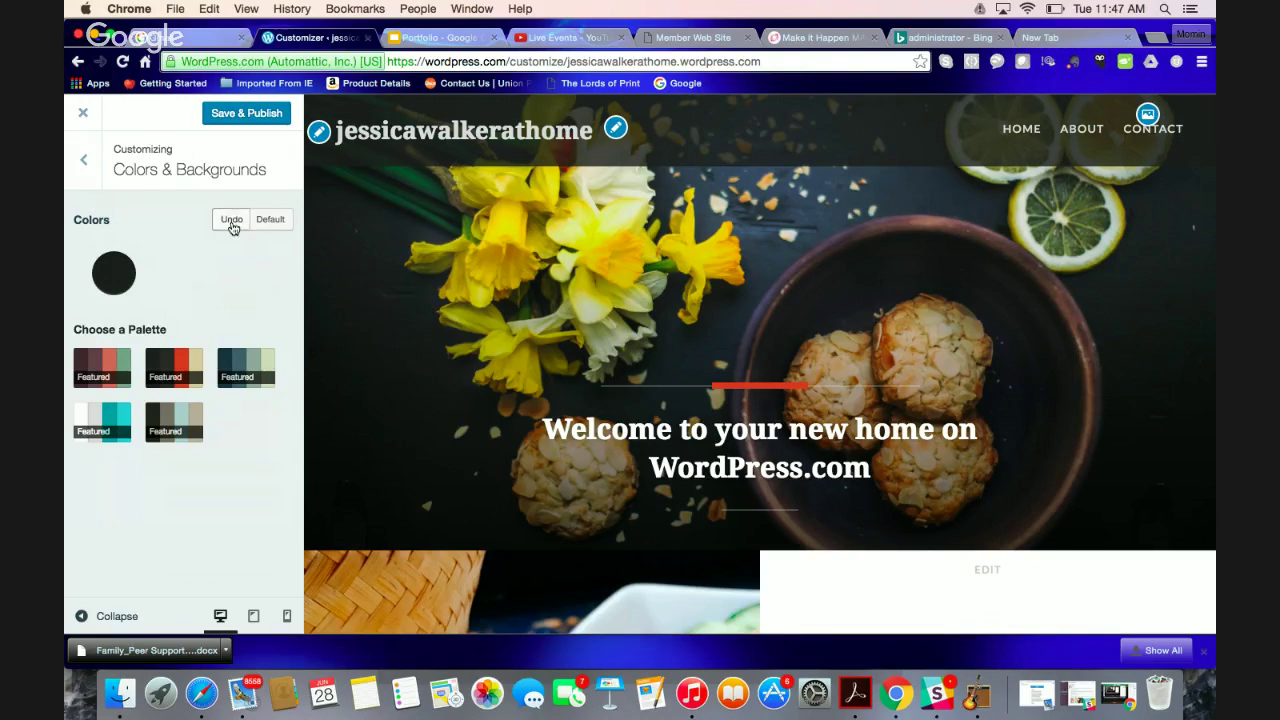
{"action": "left_click", "coordinate": [270, 220]}
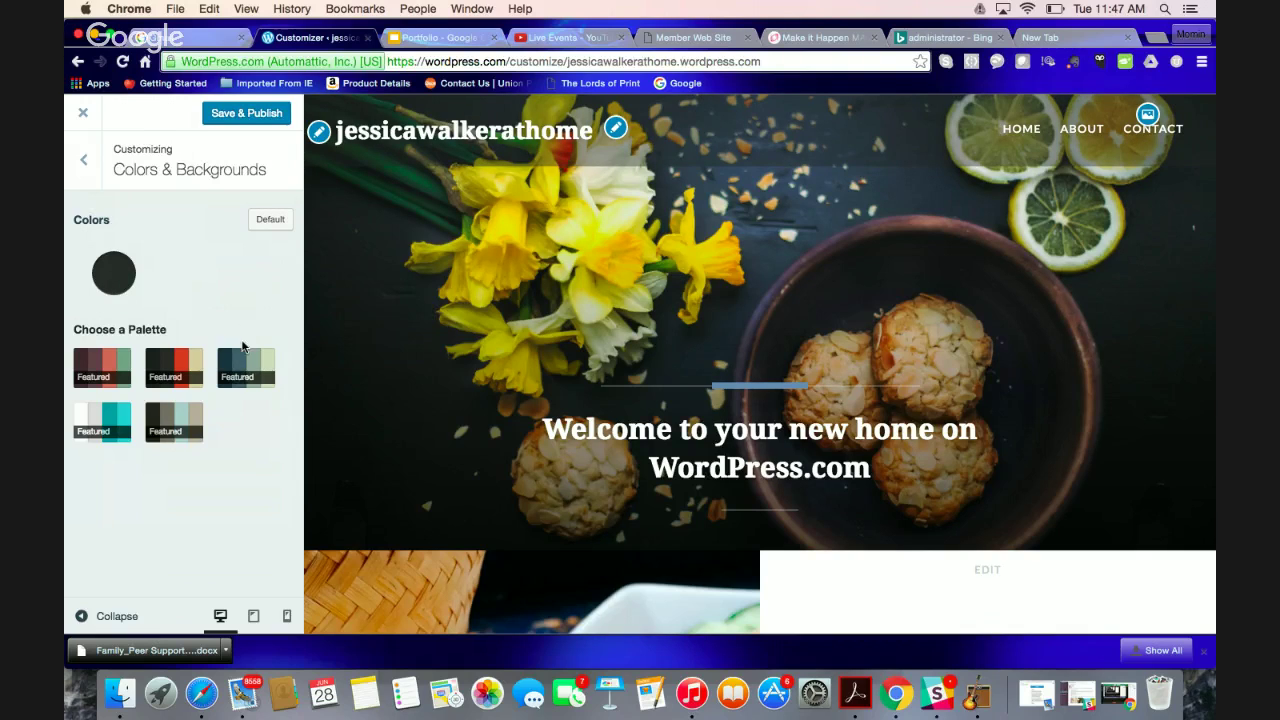
{"action": "left_click", "coordinate": [243, 362]}
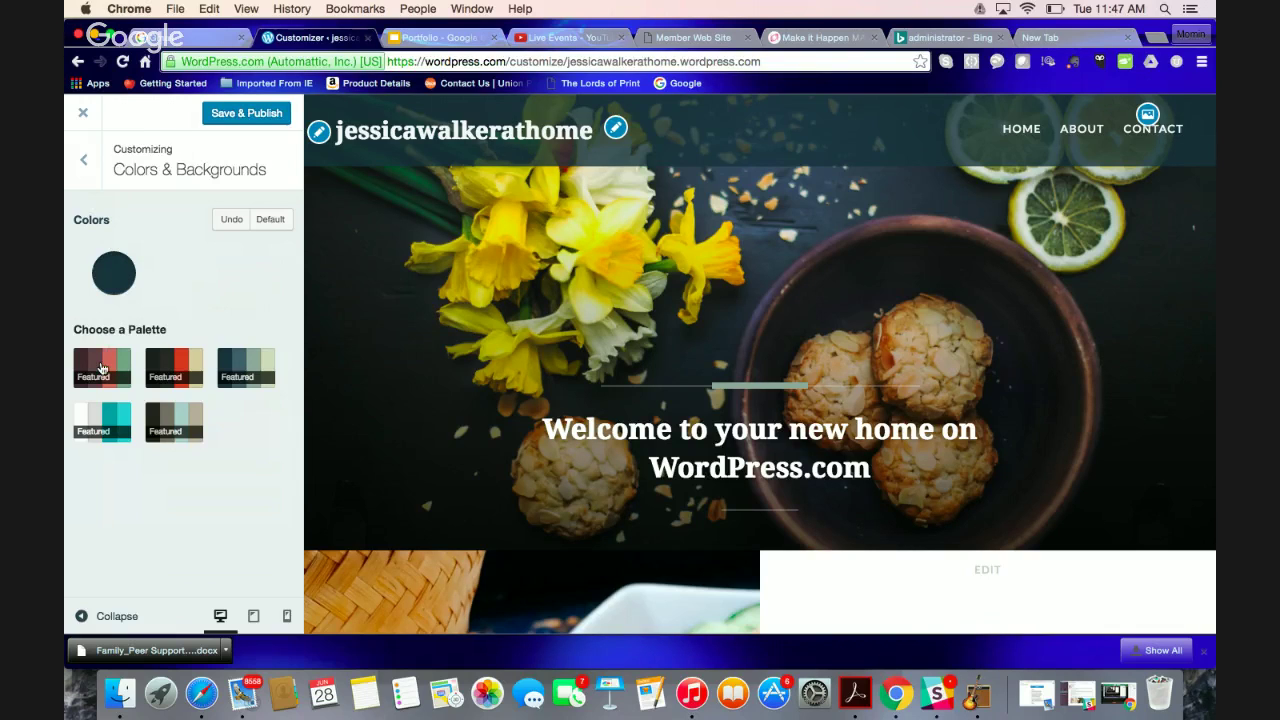
{"action": "left_click", "coordinate": [101, 369]}
{"action": "left_click", "coordinate": [101, 422]}
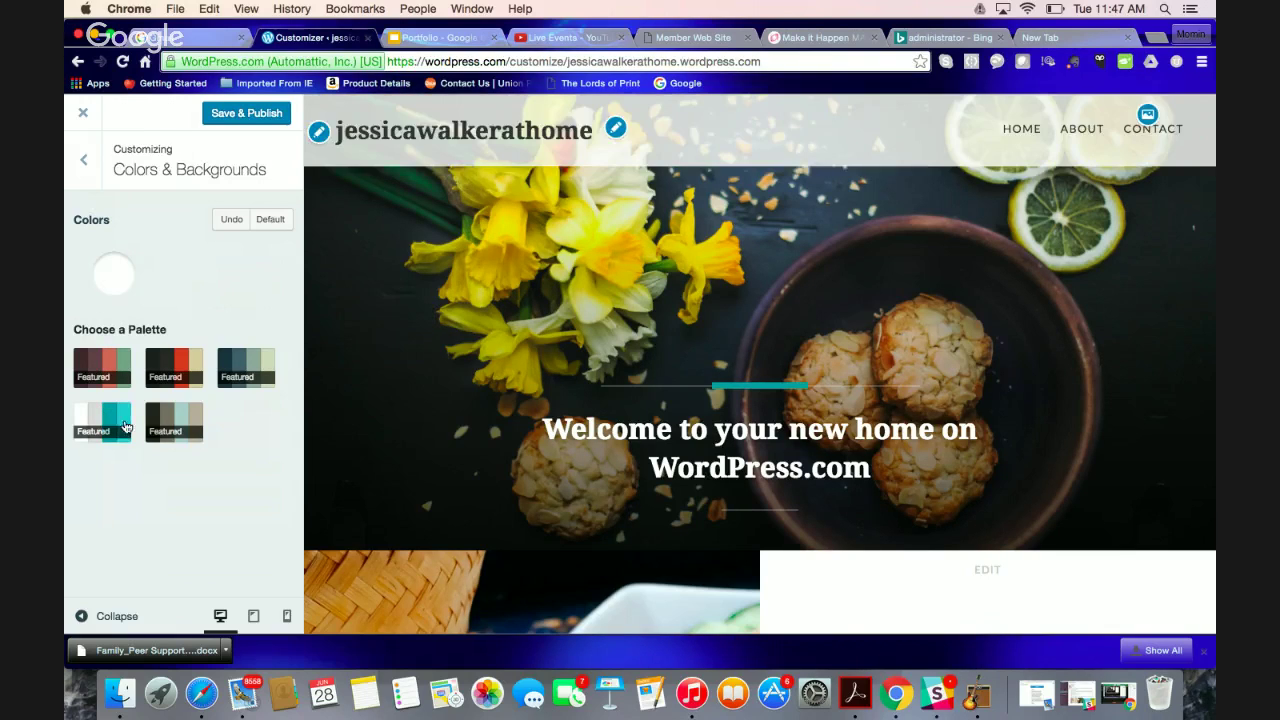
{"action": "left_click", "coordinate": [183, 430]}
{"action": "left_click", "coordinate": [84, 159]}
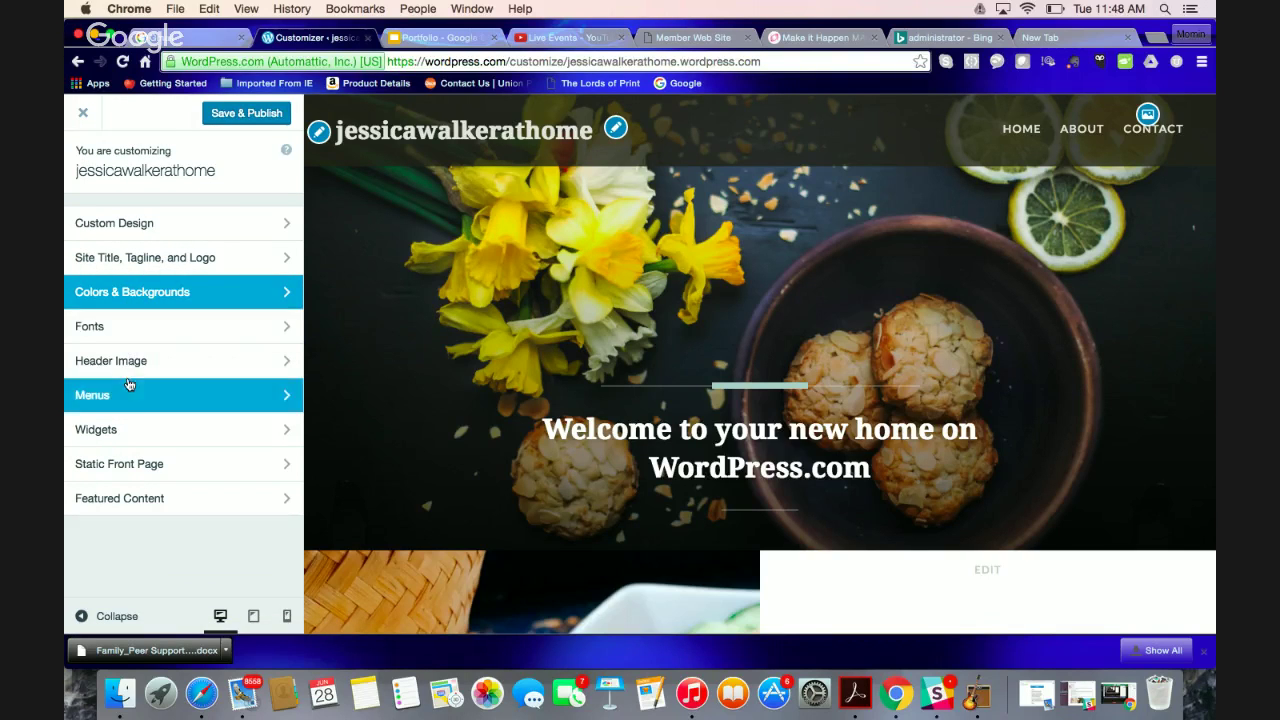
Look over the available base fonts, leaving the fonts unchanged
{"action": "left_click", "coordinate": [138, 320]}
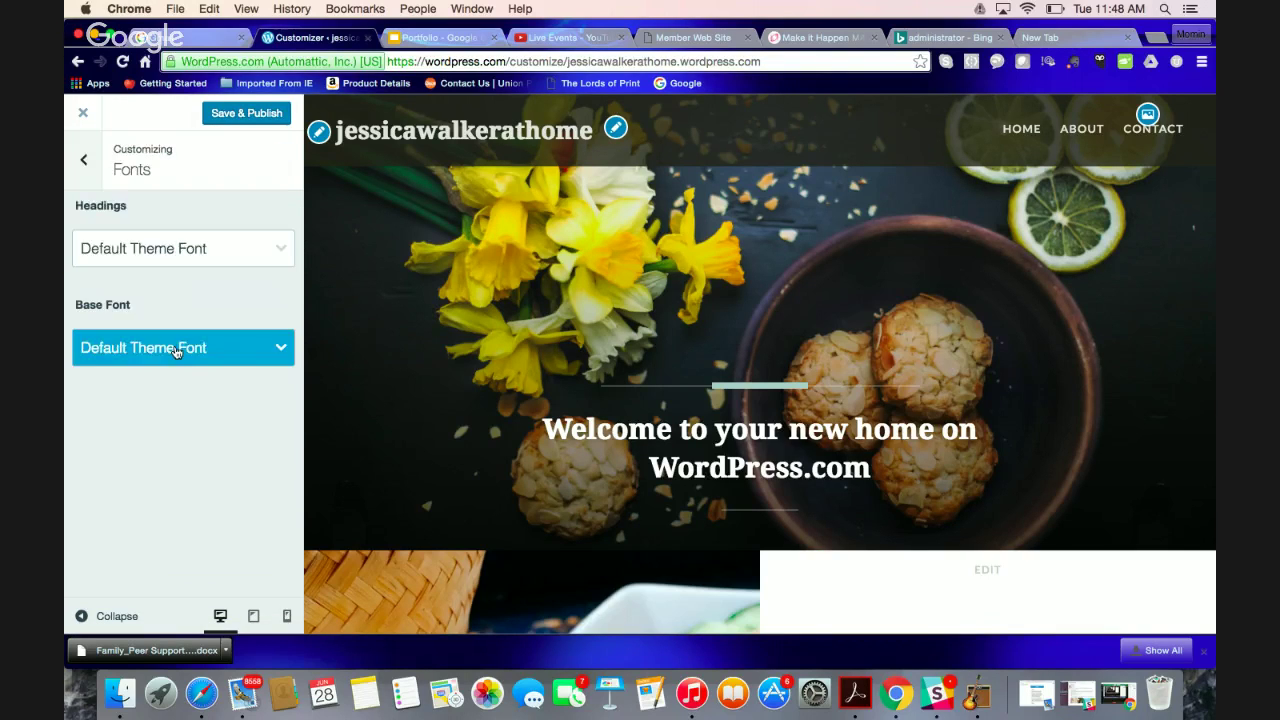
{"action": "left_click", "coordinate": [175, 350]}
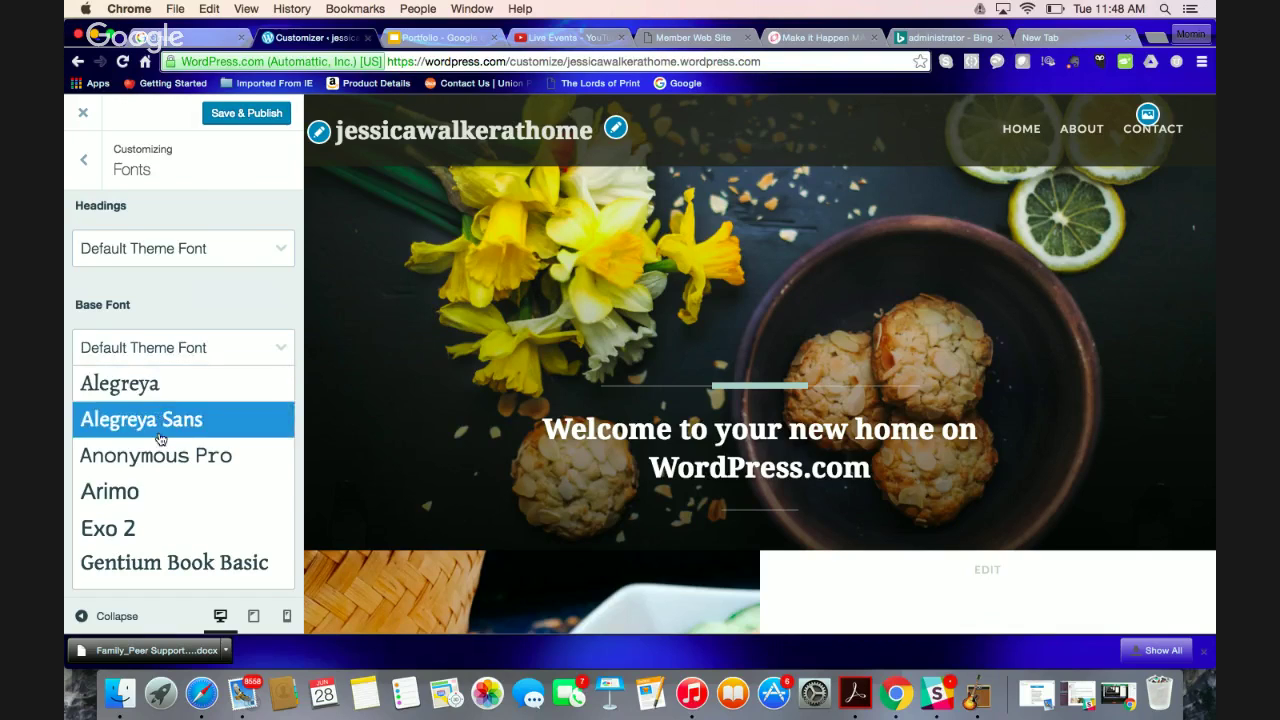
{"action": "left_click", "coordinate": [84, 160]}
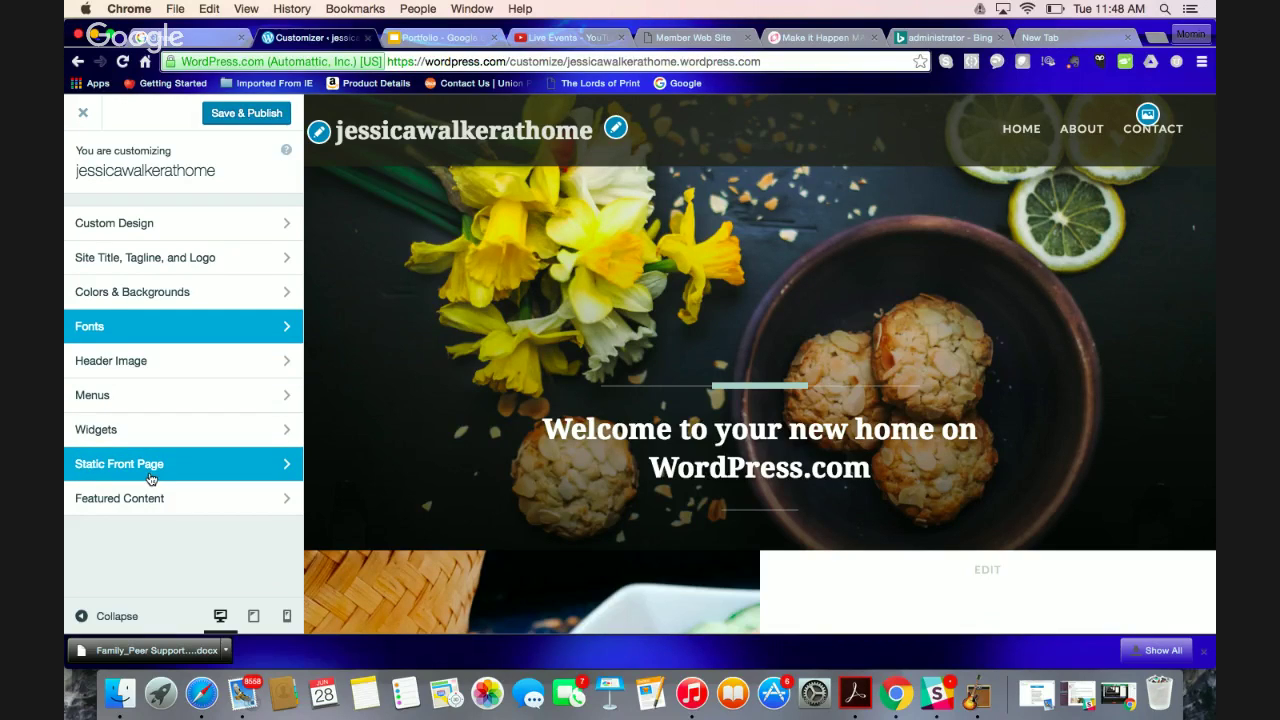
{"action": "left_click", "coordinate": [194, 300]}
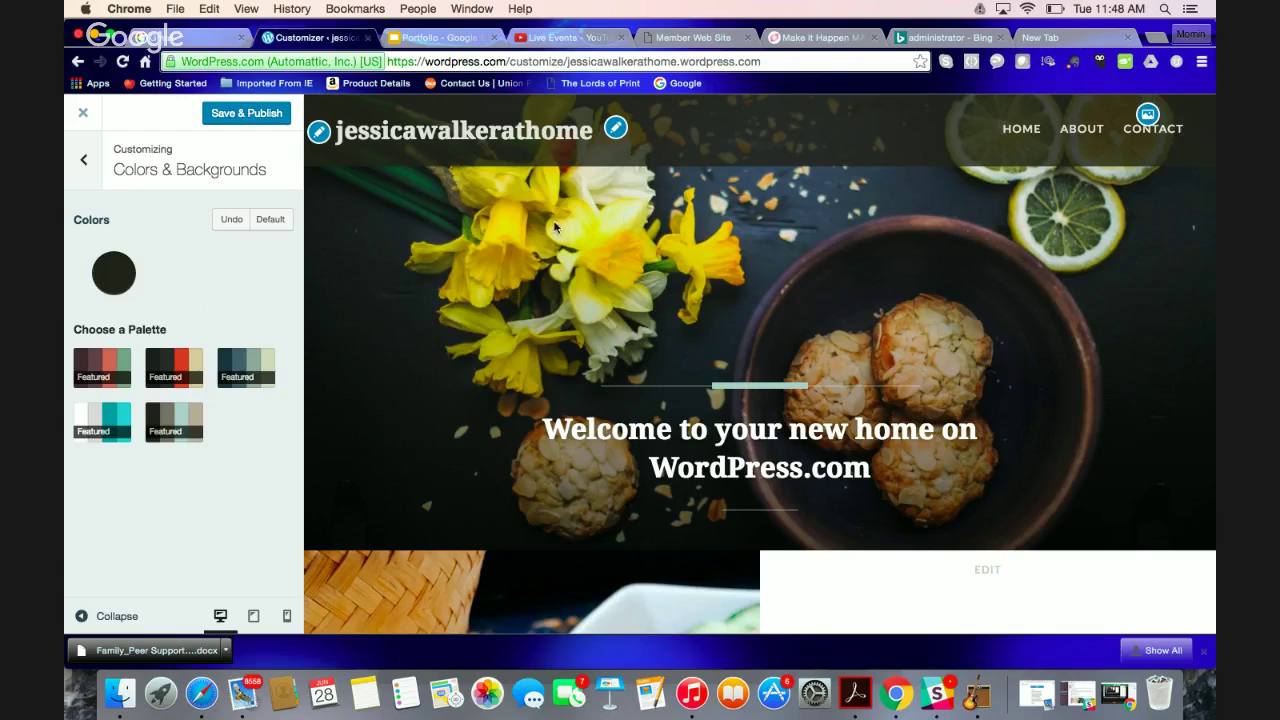
Start adding a new header image, then cancel without uploading one
{"action": "left_click", "coordinate": [1147, 116]}
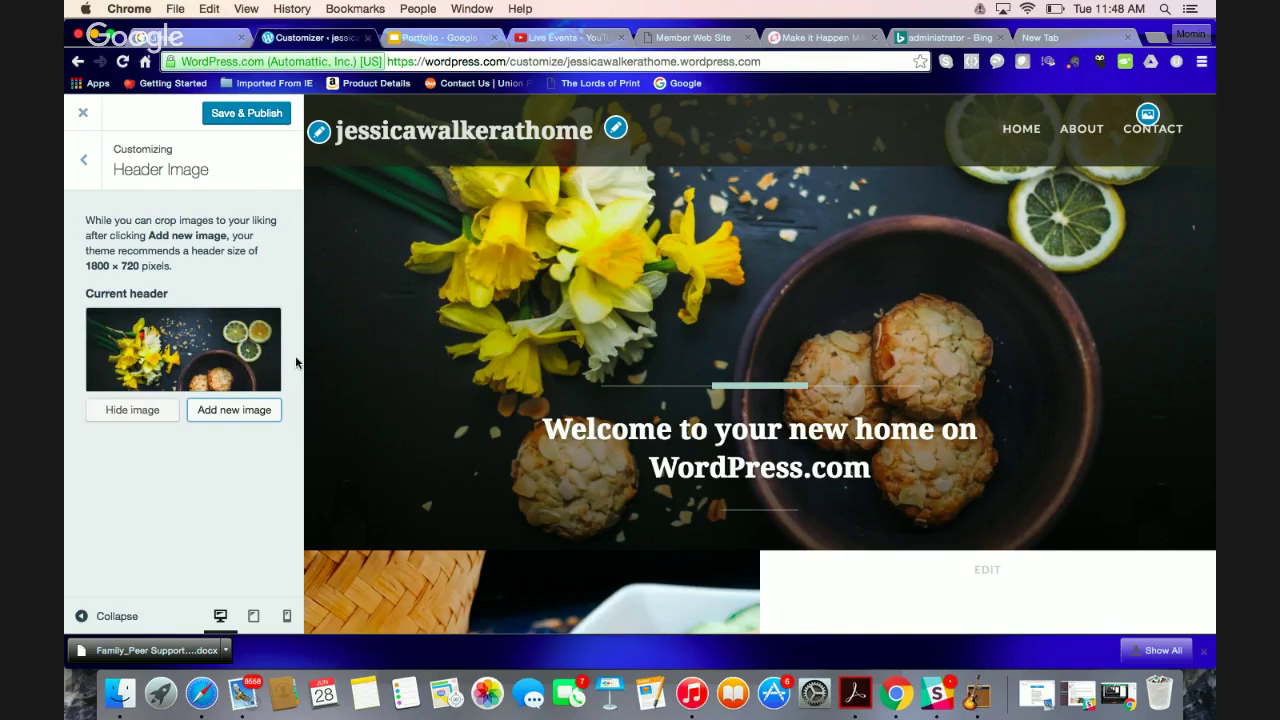
{"action": "left_click", "coordinate": [220, 413]}
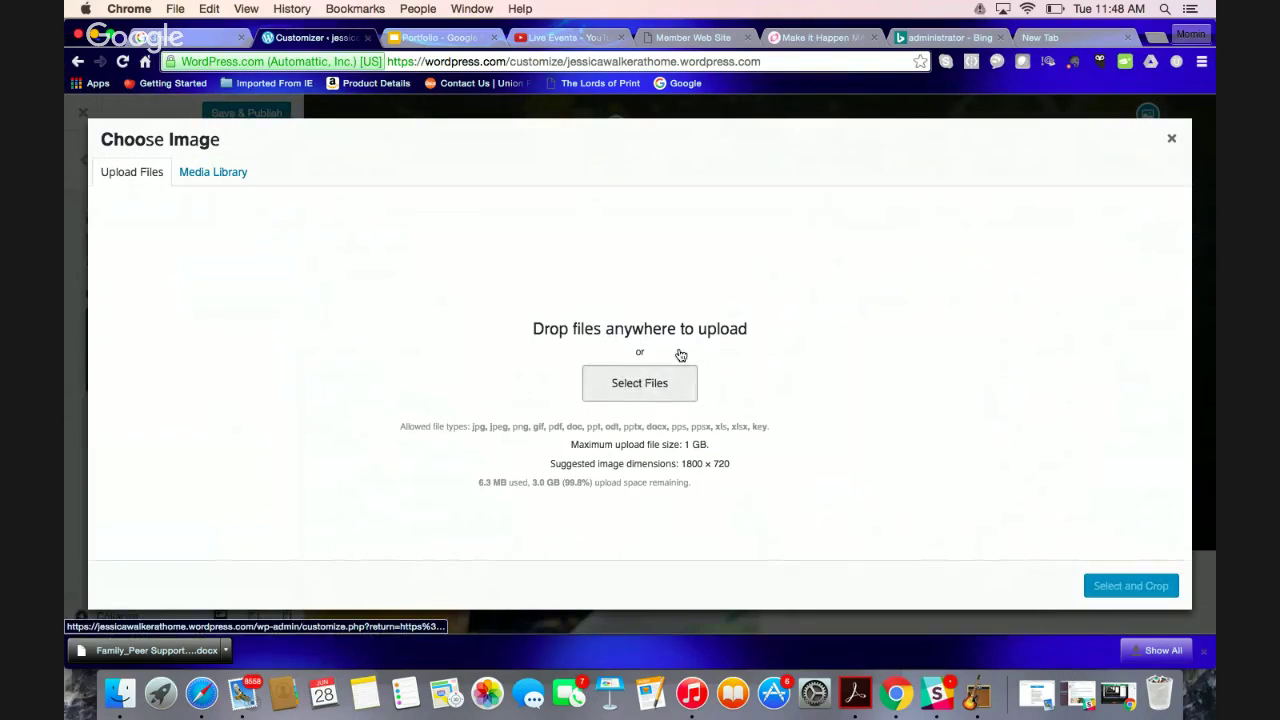
{"action": "left_click", "coordinate": [672, 374]}
{"action": "left_click", "coordinate": [1051, 490]}
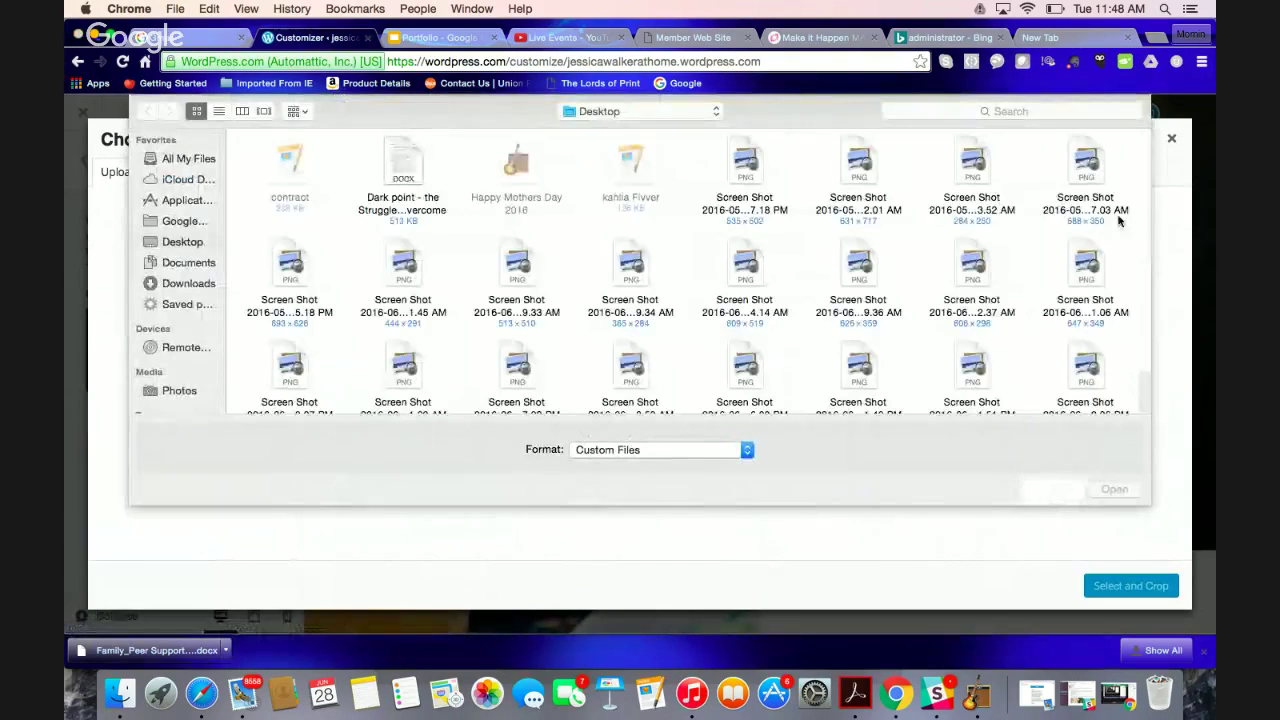
{"action": "left_click", "coordinate": [1170, 140]}
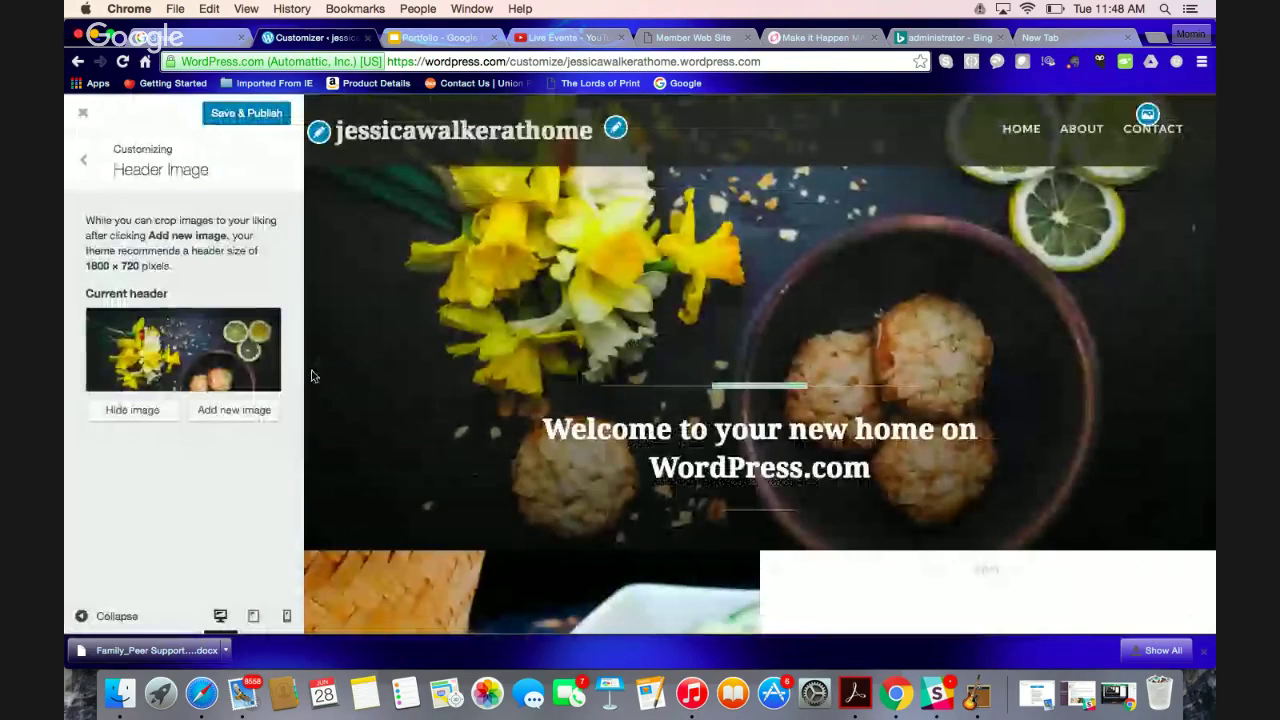
Save & Publish the customization and close the Customizer
{"action": "left_click", "coordinate": [83, 160]}
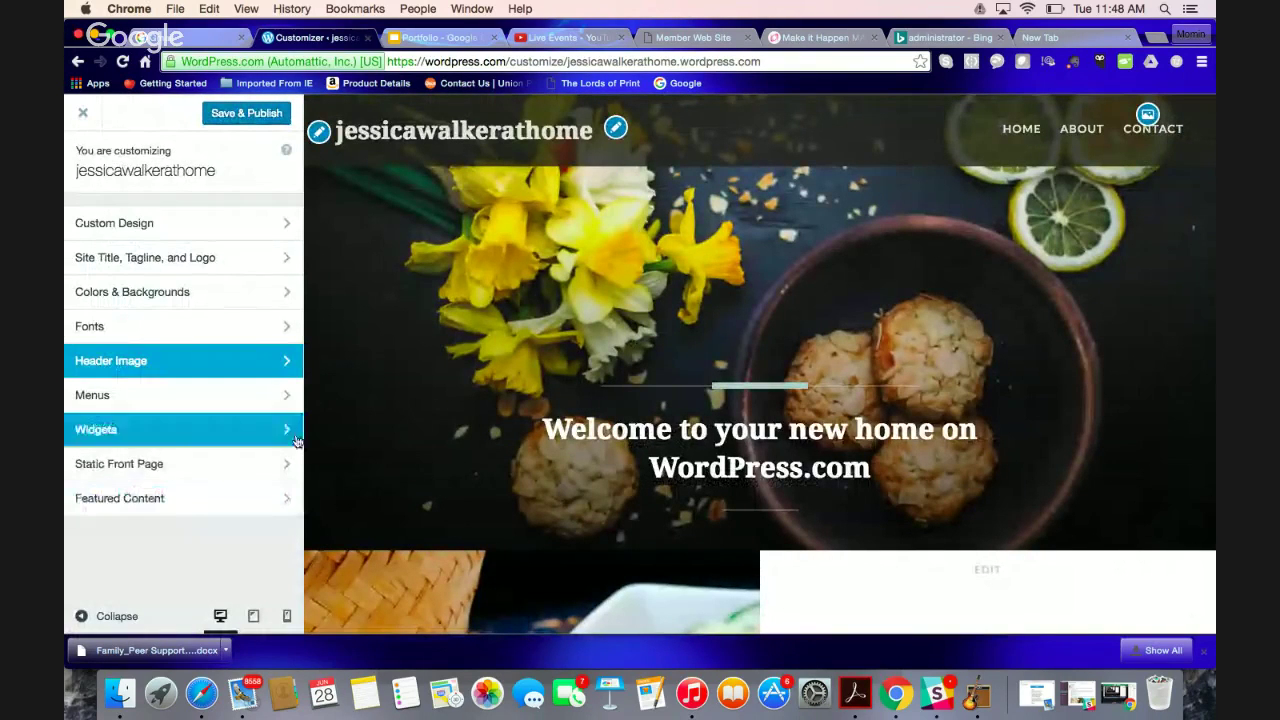
{"action": "left_click", "coordinate": [237, 114]}
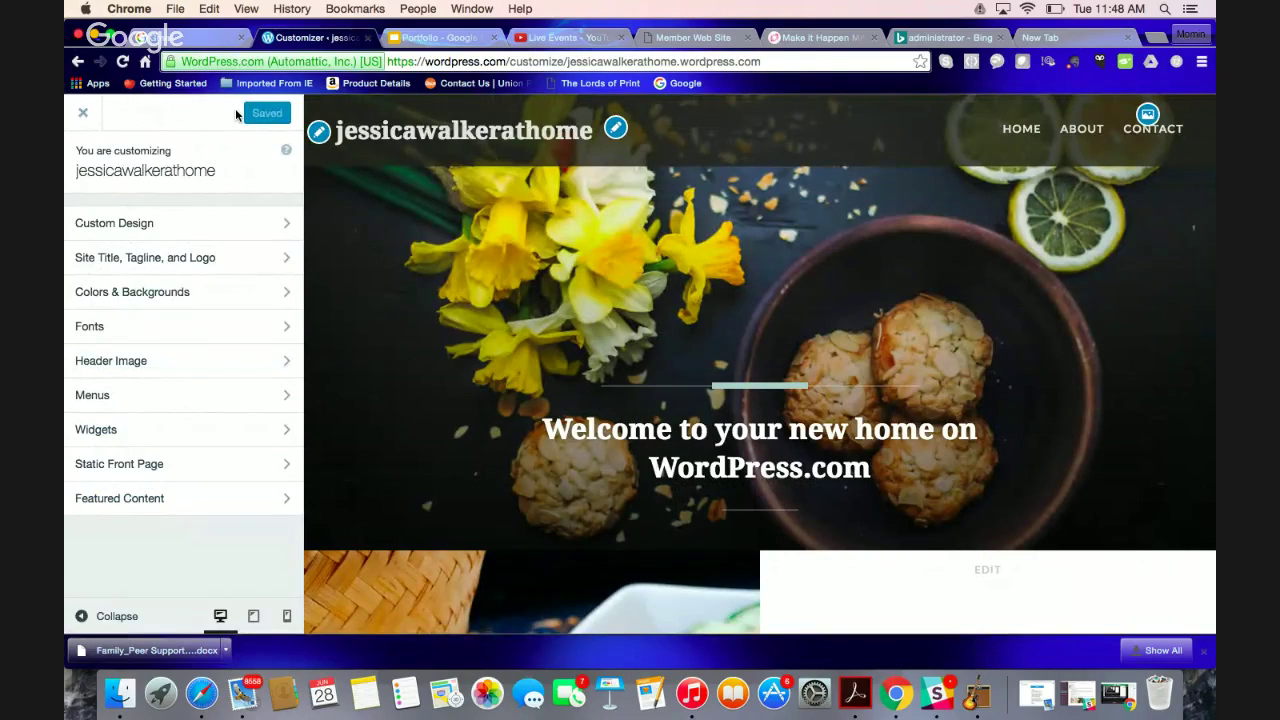
{"action": "left_click", "coordinate": [83, 113]}
Start a new blog post and type the title 'SPEAKING TO SOLIDERS ABOUT LIFE', fixing typos
{"action": "left_click", "coordinate": [100, 120]}
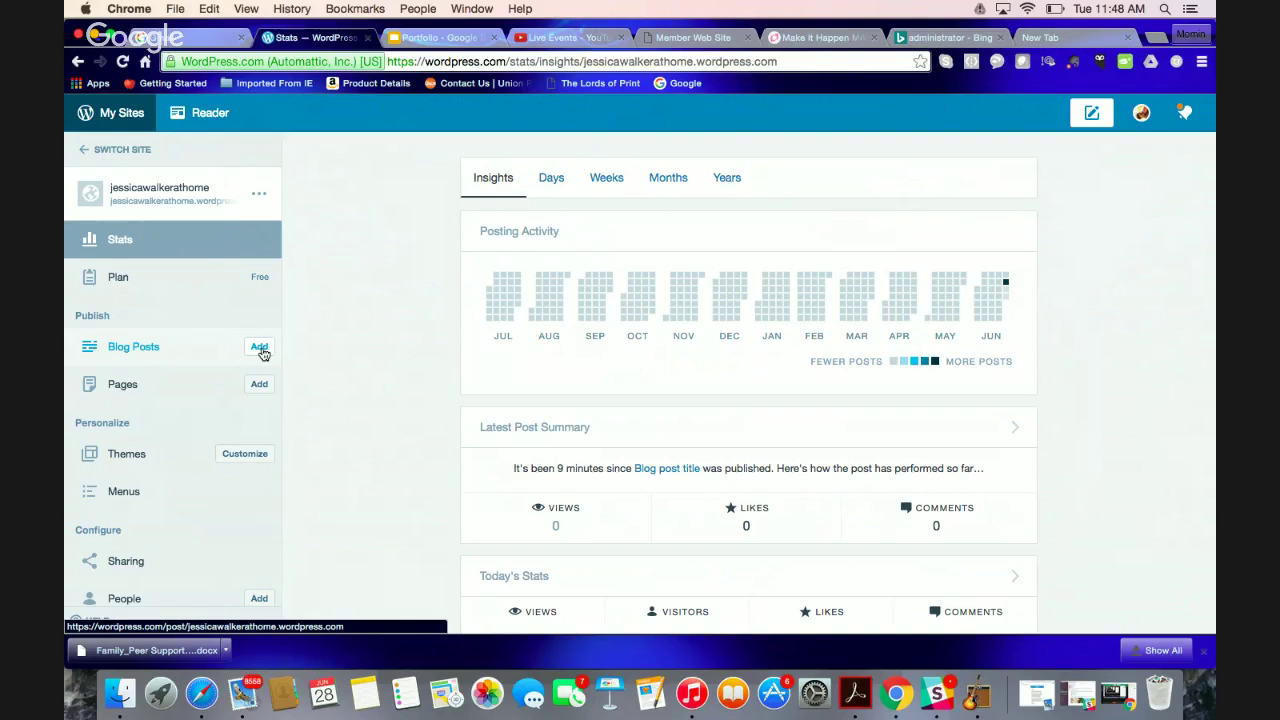
{"action": "left_click", "coordinate": [259, 348]}
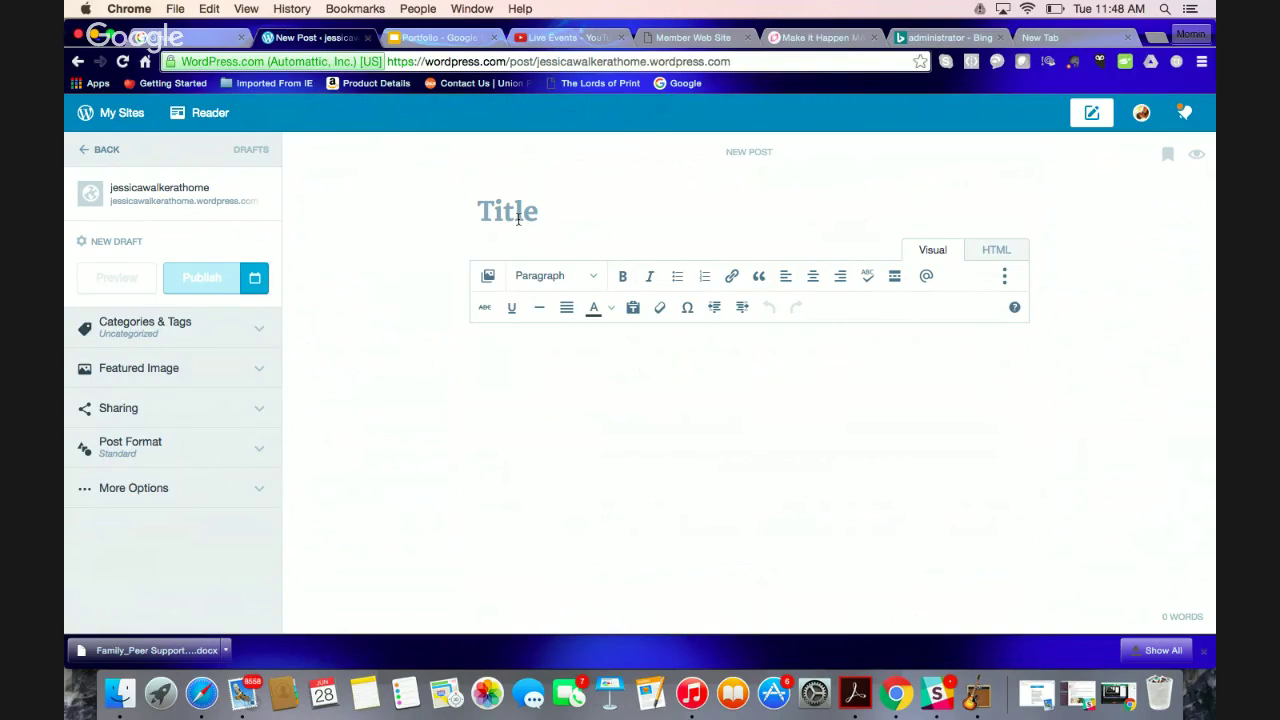
{"action": "type", "text": "SPEAKING TO "}
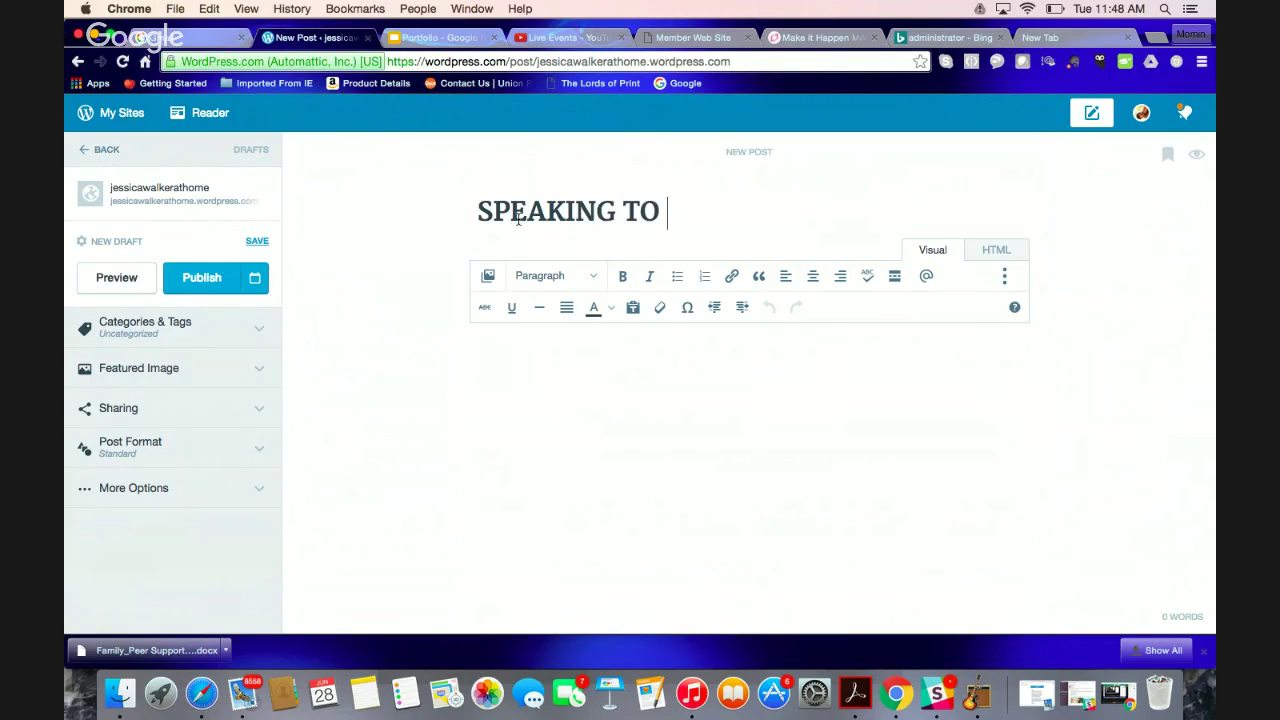
{"action": "type", "text": "AMY"}
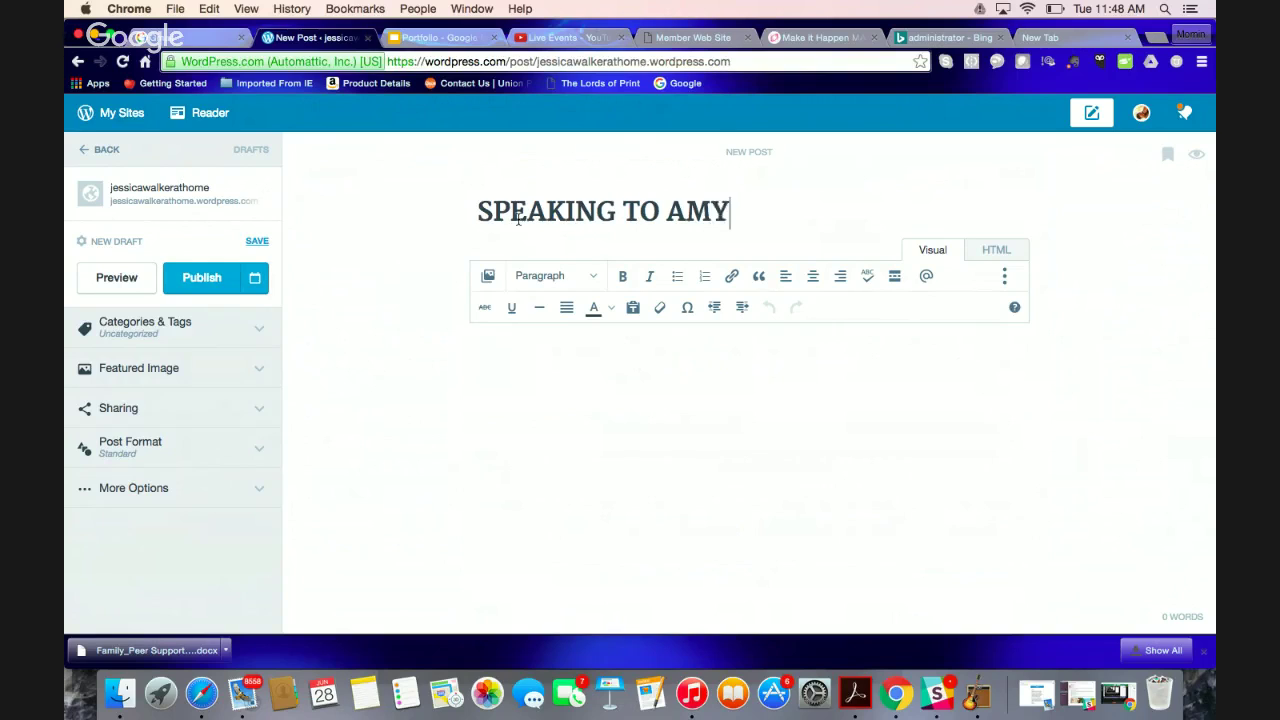
{"action": "key", "text": "BackSpace"}
{"action": "type", "text": "RY"}
{"action": "key", "text": "BackSpace"}
{"action": "key", "text": "BackSpace"}
{"action": "key", "text": "BackSpace"}
{"action": "key", "text": "BackSpace"}
{"action": "key", "text": "BackSpace"}
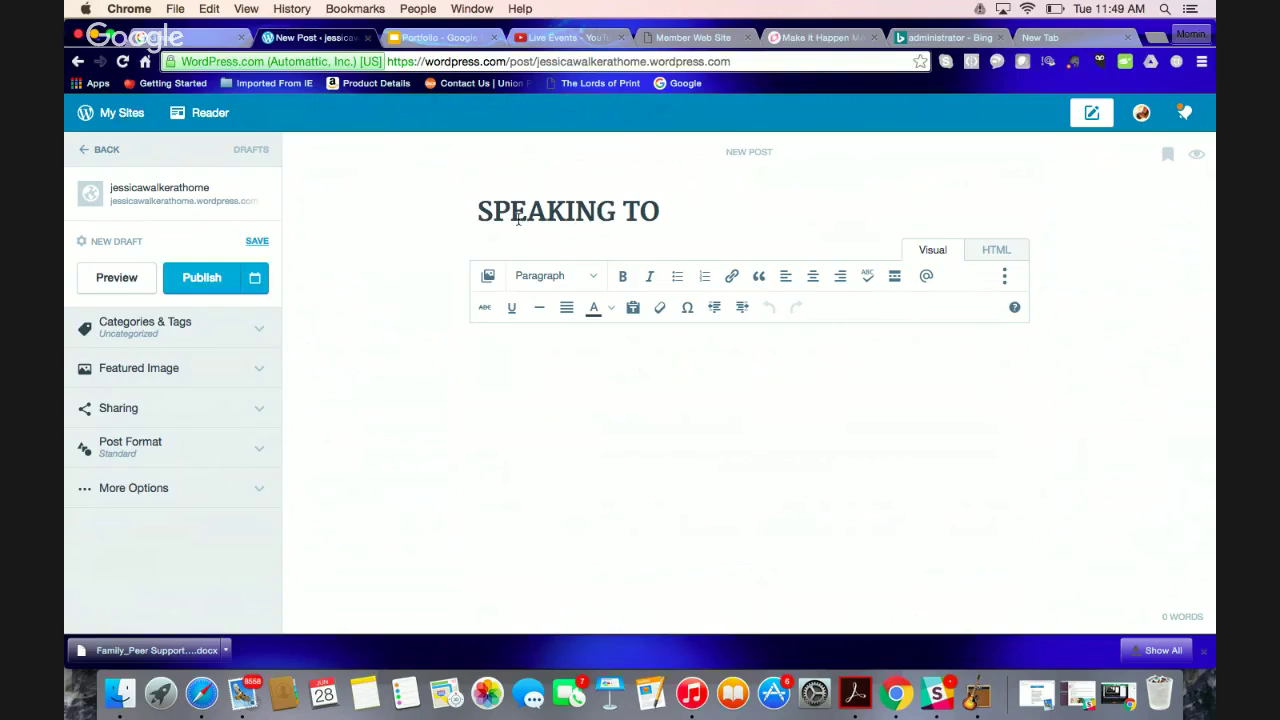
{"action": "type", "text": "SOL"}
{"action": "key", "text": "BackSpace"}
{"action": "type", "text": "LIDERS "}
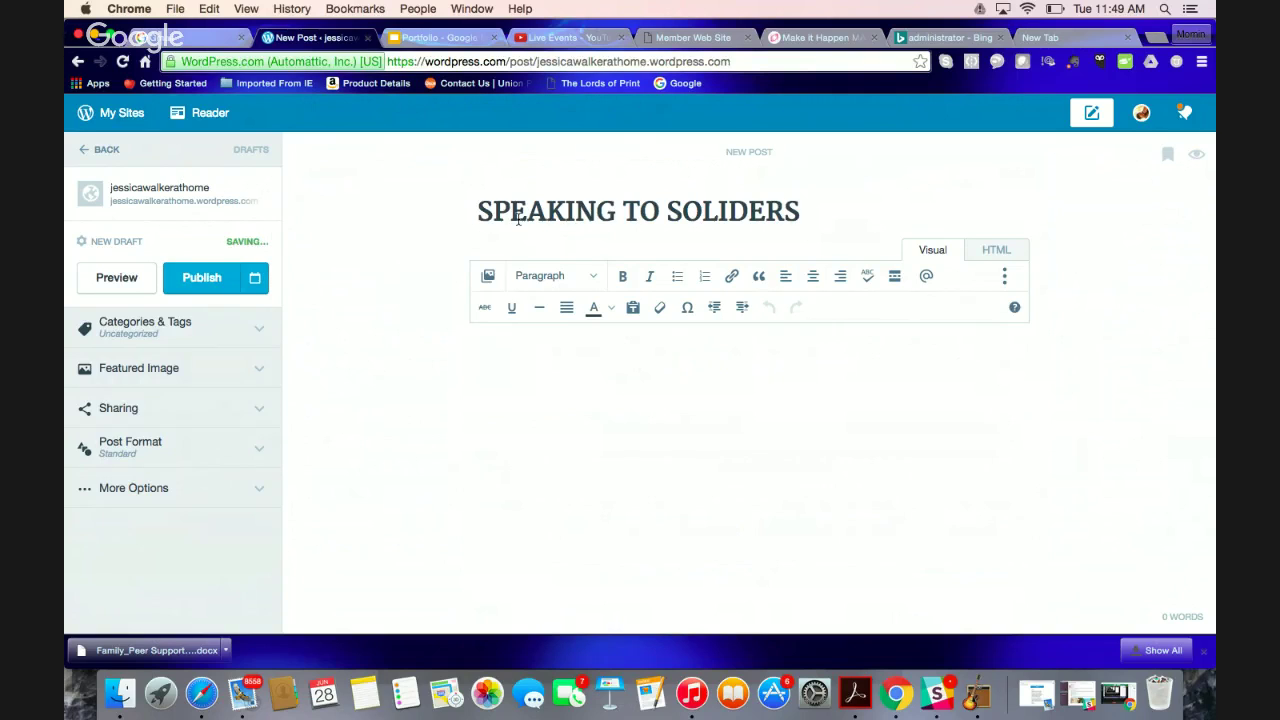
{"action": "type", "text": "ABAOUT"}
{"action": "key", "text": "BackSpace"}
{"action": "key", "text": "BackSpace"}
{"action": "key", "text": "BackSpace"}
{"action": "key", "text": "BackSpace"}
{"action": "key", "text": "BackSpace"}
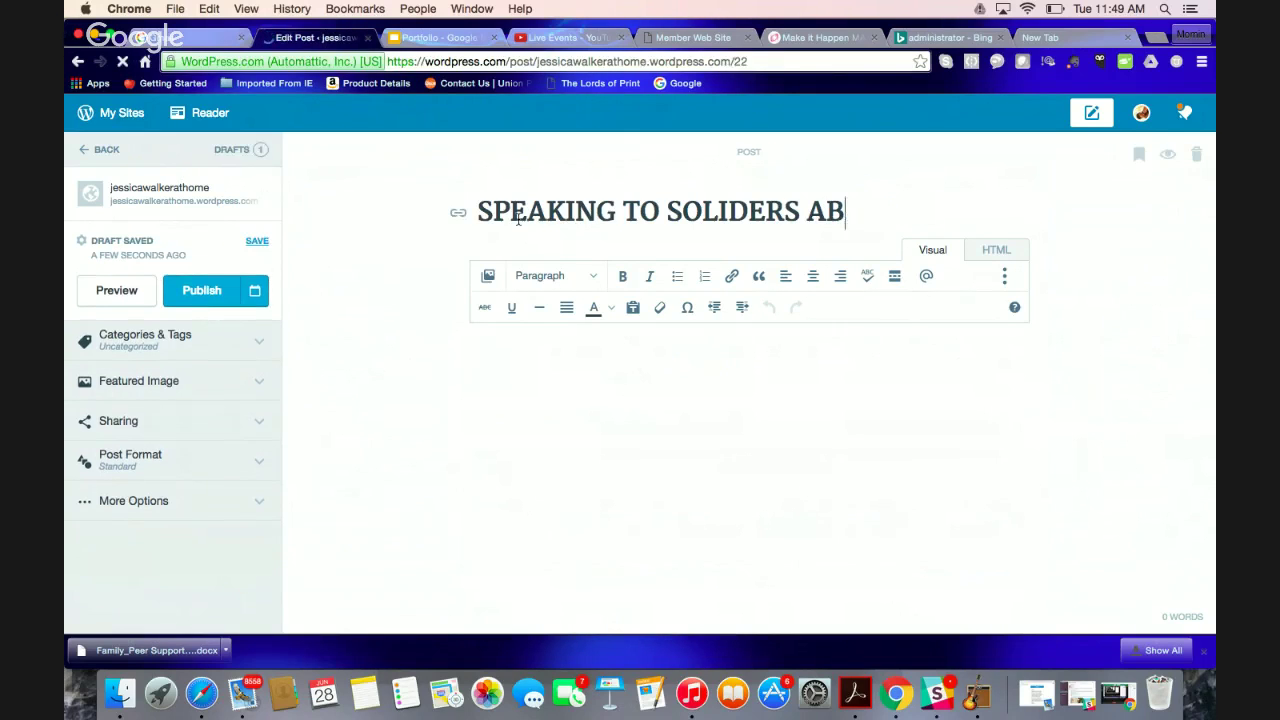
{"action": "key", "text": "BackSpace"}
{"action": "type", "text": "BOUT LI"}
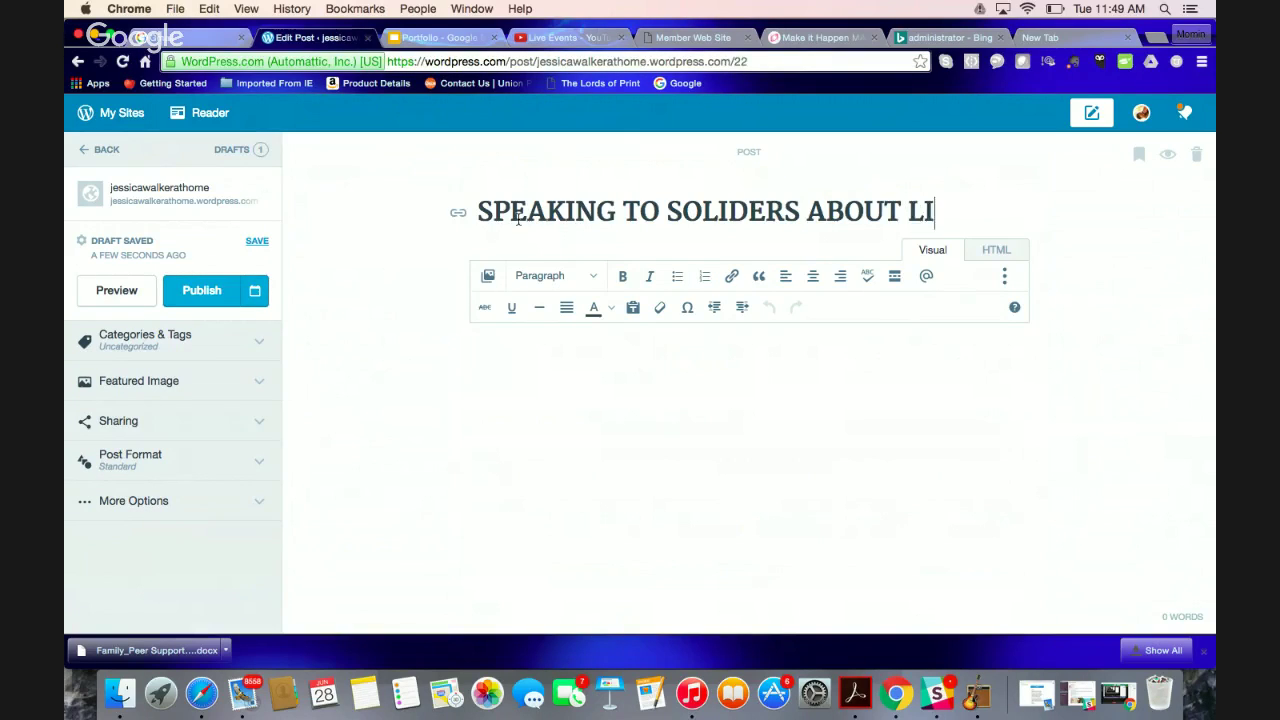
{"action": "type", "text": "FE"}
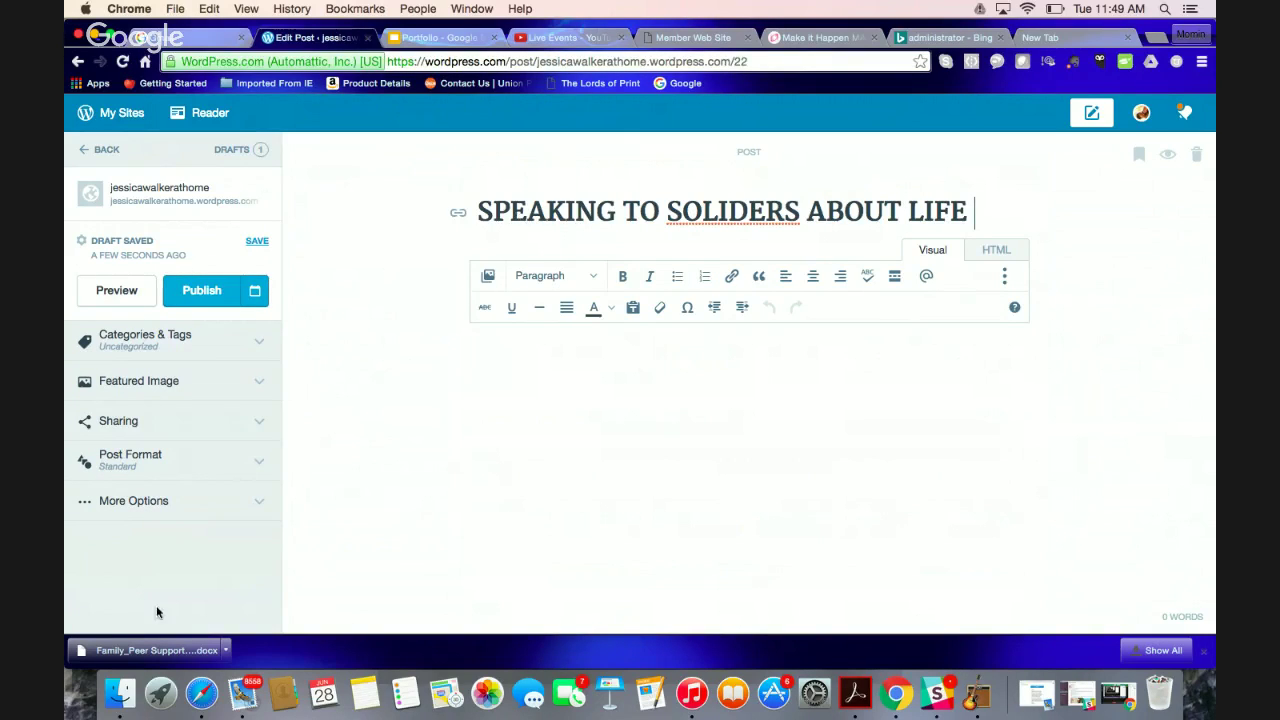
Delete 'SOLIDERS' so the title reads 'SPEAKING TO ABOUT LIFE', and write 'I HAD A GREAT TIME' in the body
{"action": "double_click", "coordinate": [745, 215]}
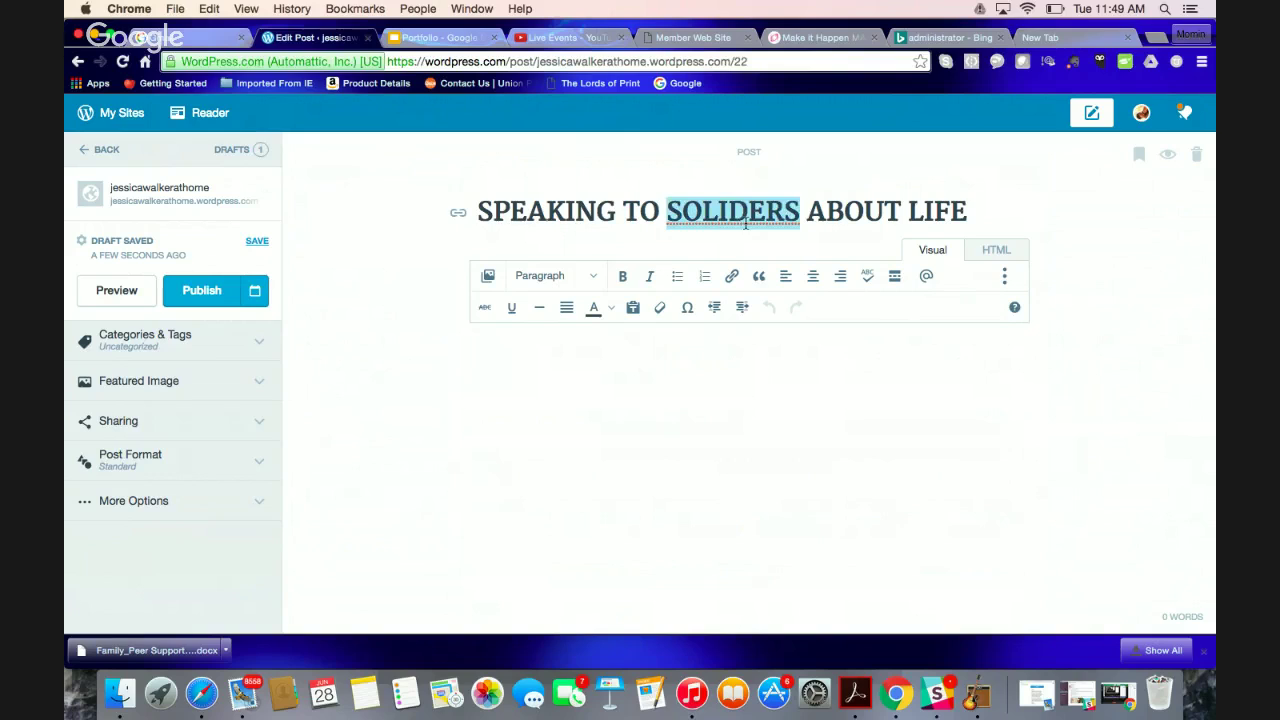
{"action": "key", "text": "BackSpace"}
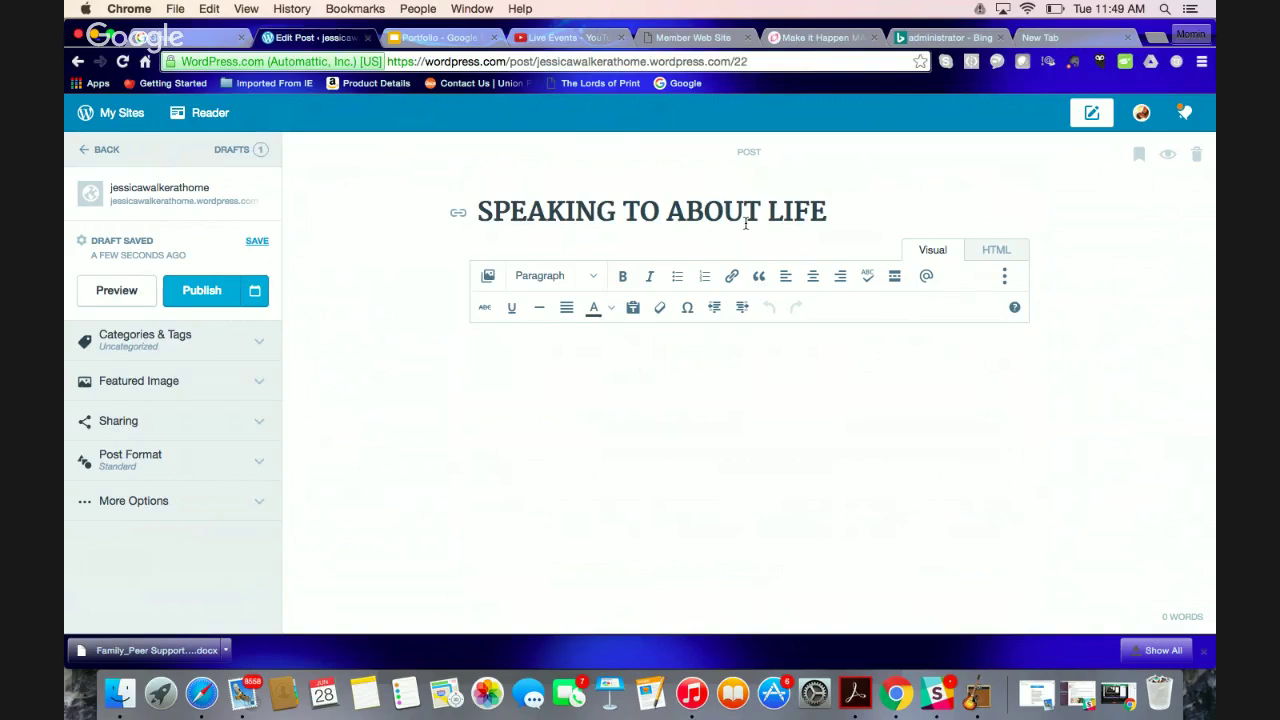
{"action": "left_click", "coordinate": [591, 383]}
{"action": "type", "text": "I HAD A GREAT TIME"}
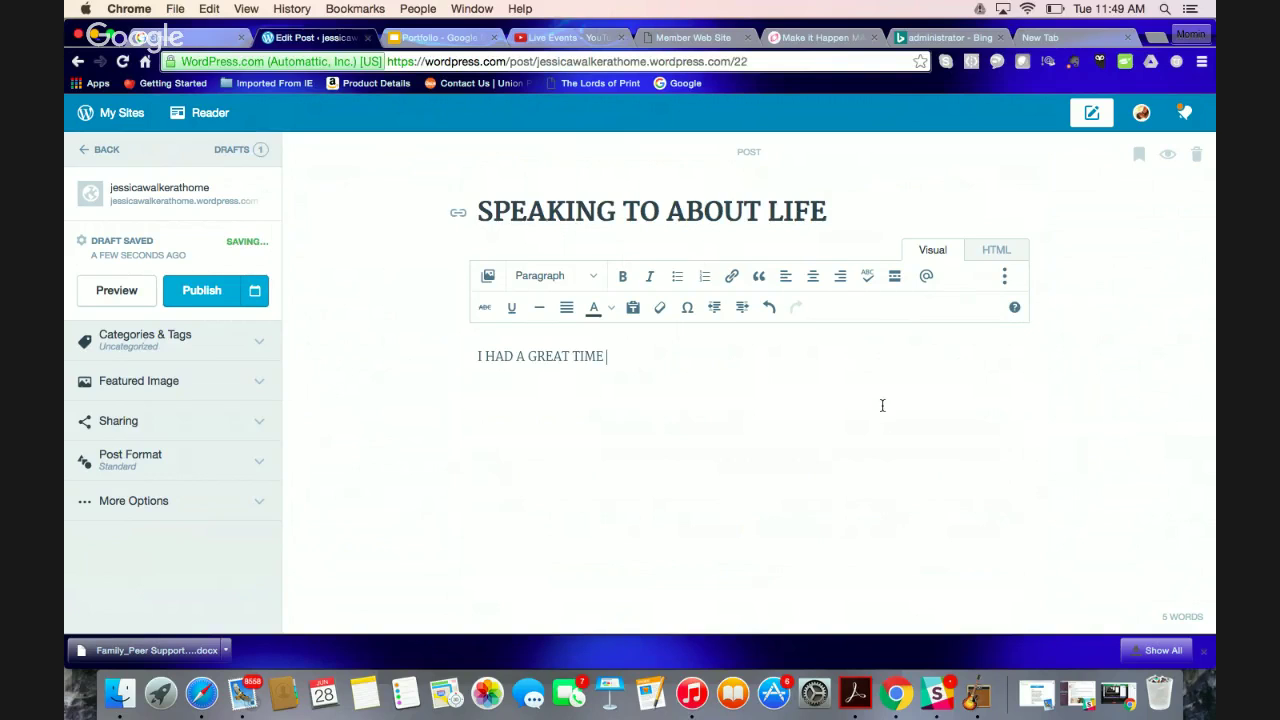
Publish the post without inserting any media
{"action": "left_click", "coordinate": [487, 275]}
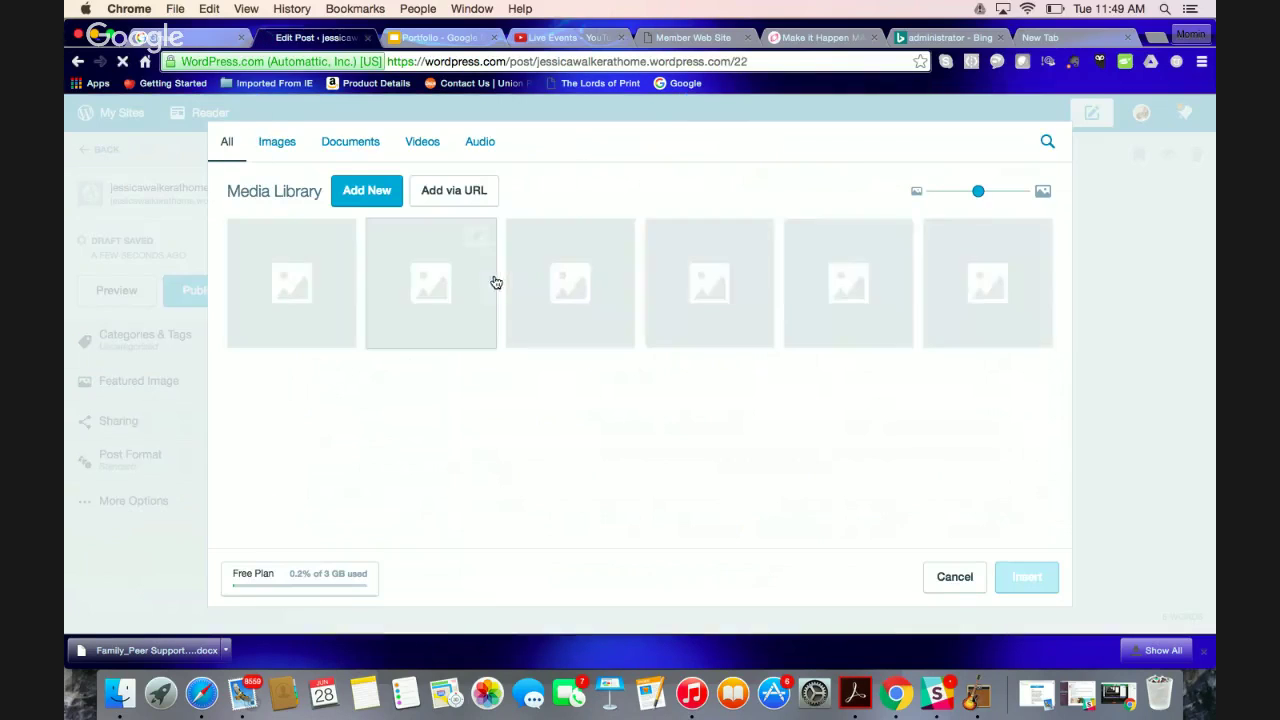
{"action": "left_click", "coordinate": [948, 577]}
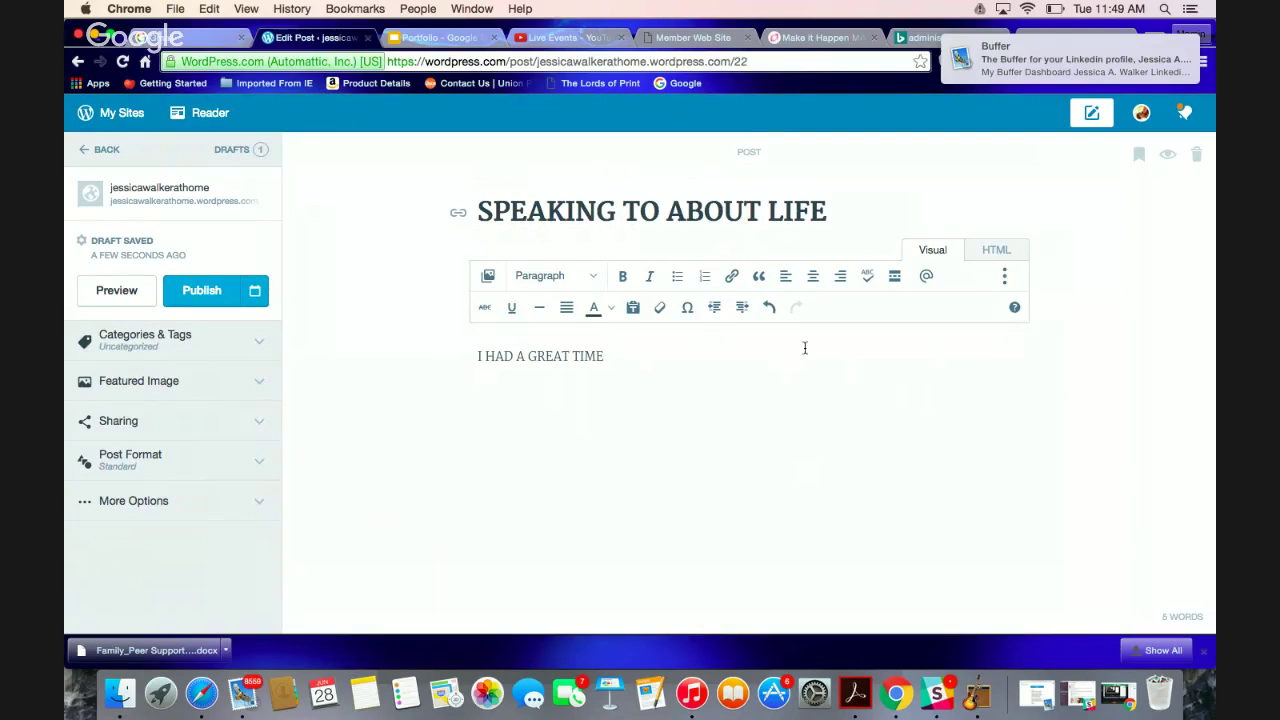
{"action": "left_click", "coordinate": [203, 297]}
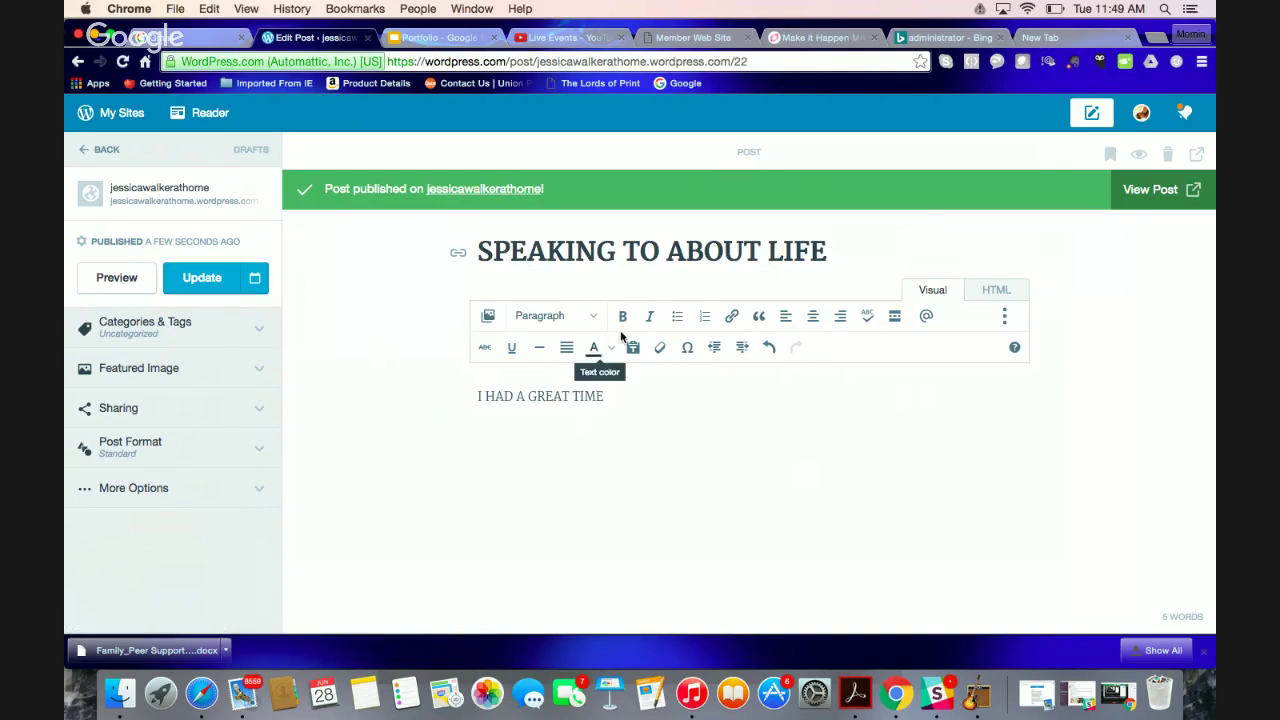
View the published post on the live site, then return to the site's Stats dashboard
{"action": "left_click", "coordinate": [1186, 196]}
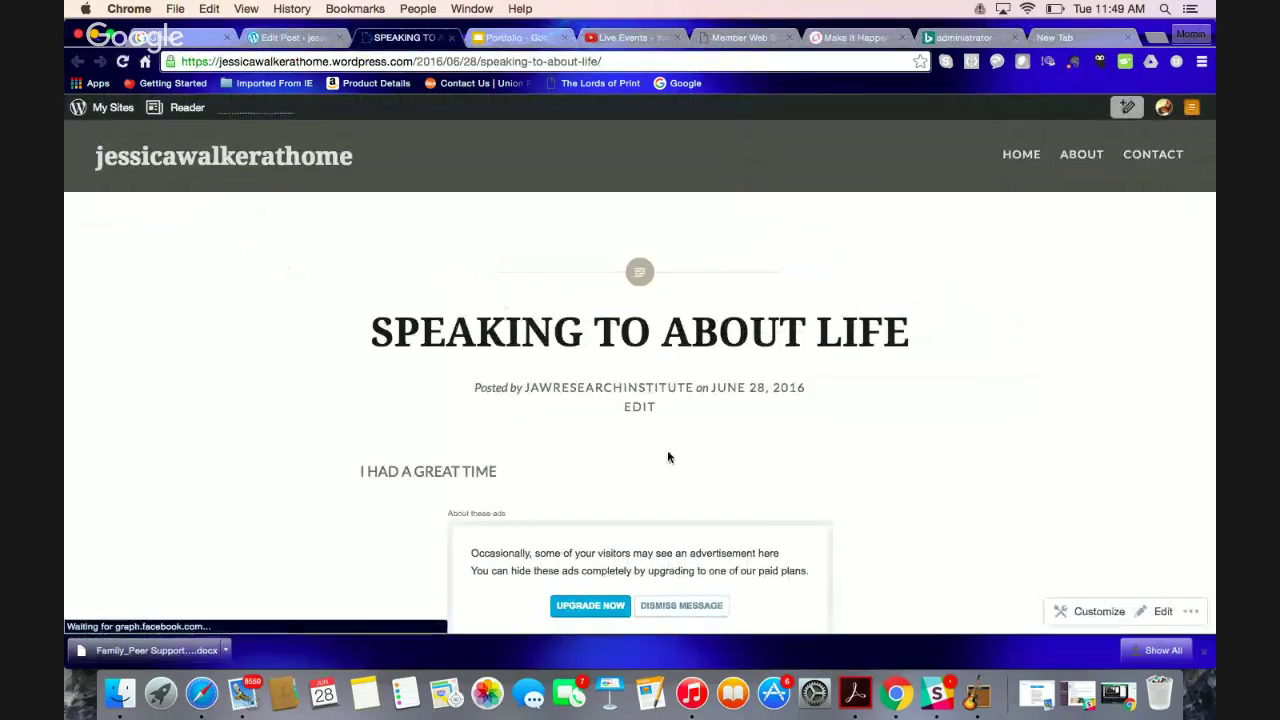
{"action": "scroll", "coordinate": [843, 455], "scroll_direction": "down", "scroll_amount": 5}
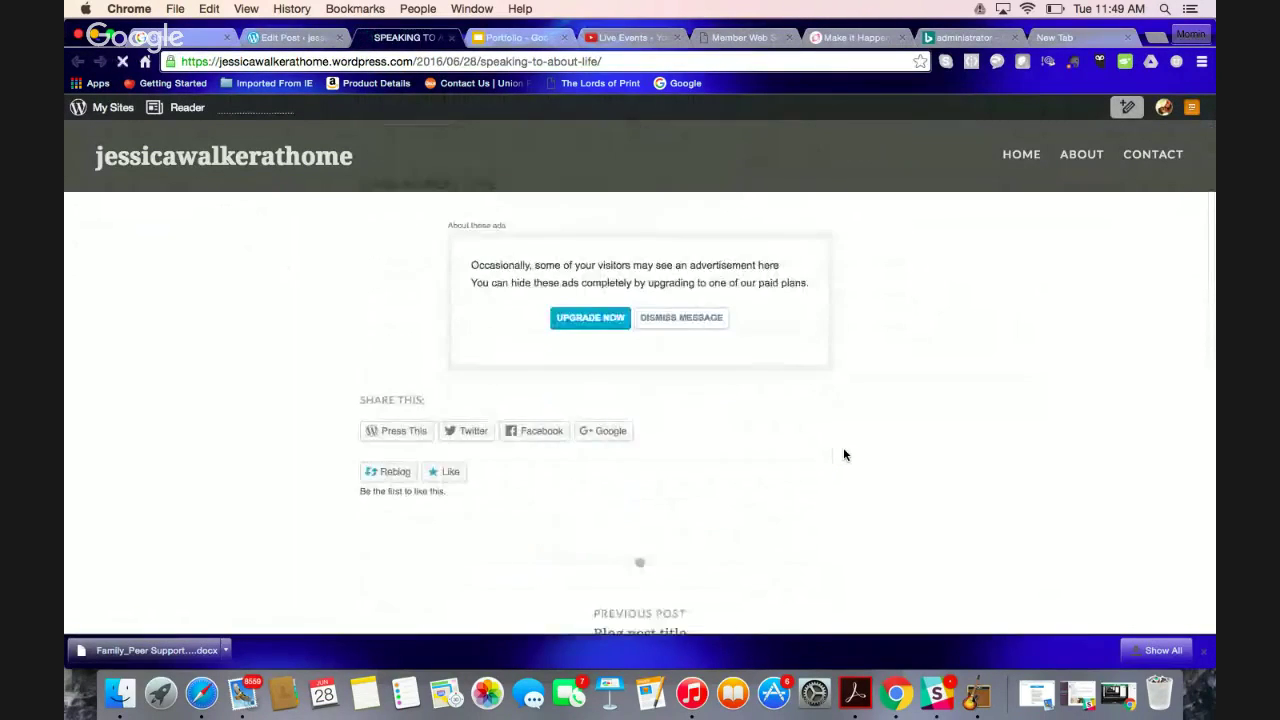
{"action": "scroll", "coordinate": [760, 460], "scroll_direction": "up", "scroll_amount": 1}
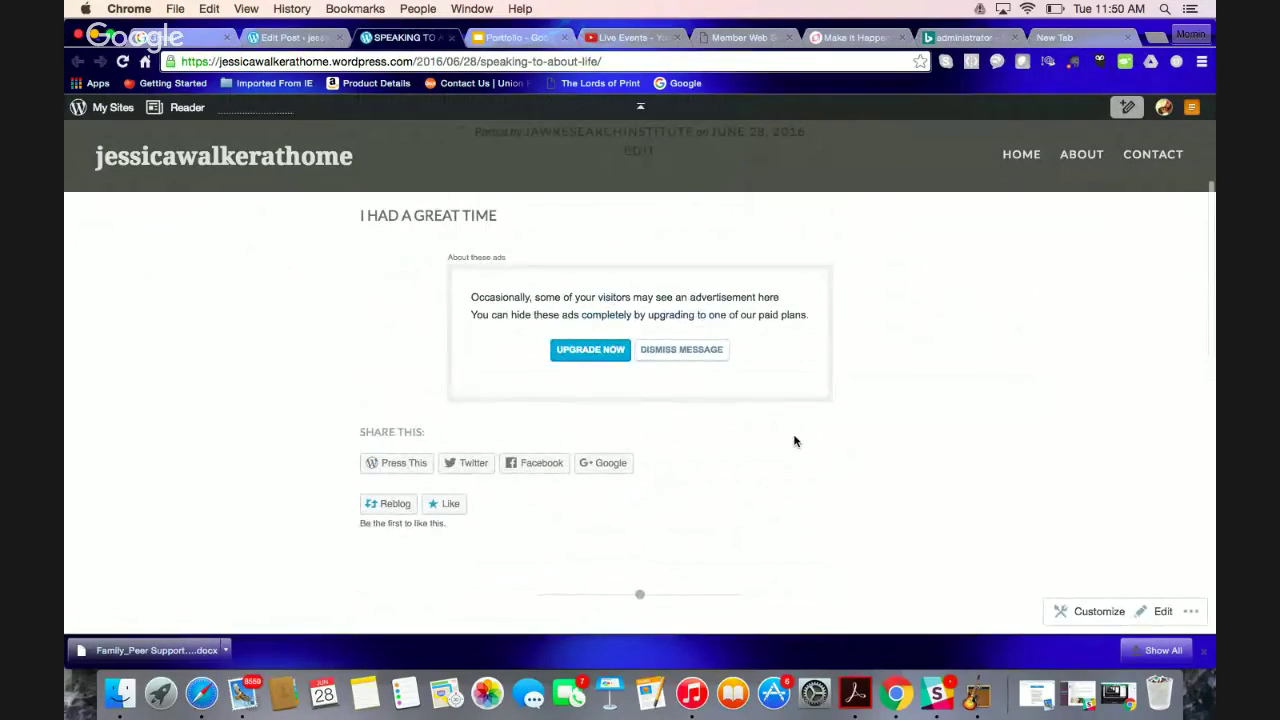
{"action": "scroll", "coordinate": [795, 441], "scroll_direction": "up", "scroll_amount": 1}
{"action": "scroll", "coordinate": [795, 441], "scroll_direction": "up", "scroll_amount": 4}
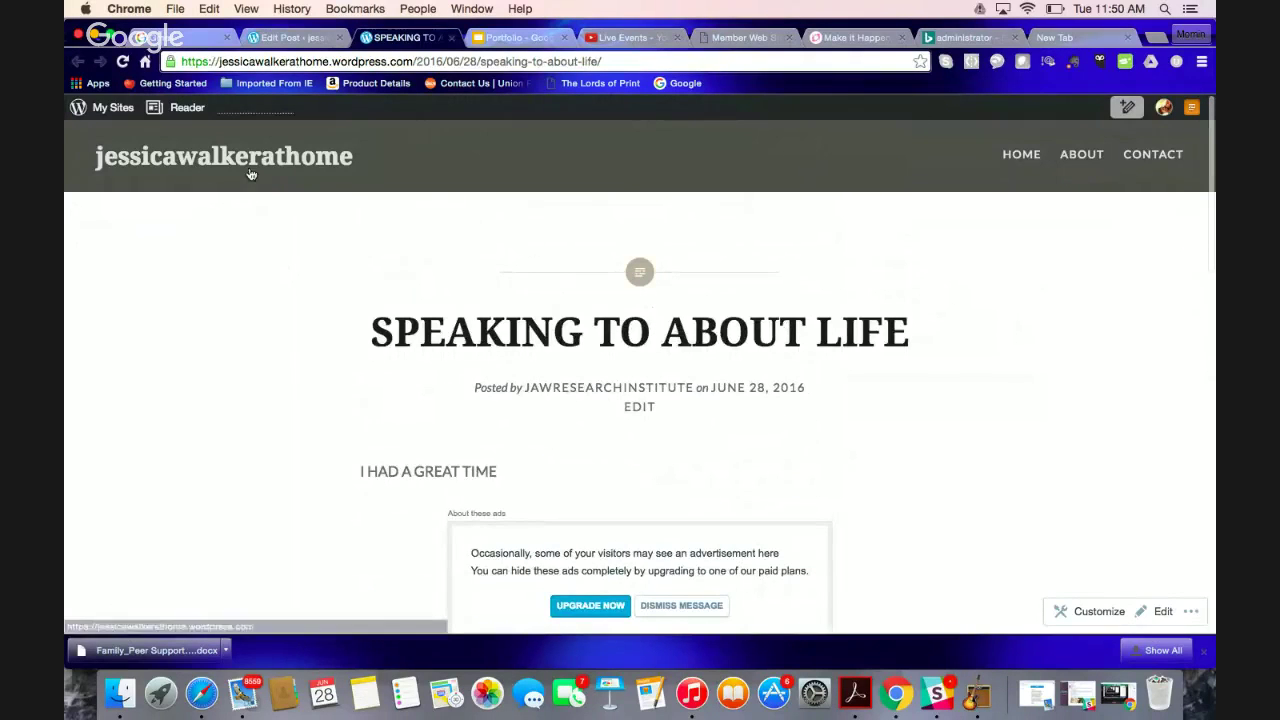
{"action": "mouse_move", "coordinate": [128, 107]}
{"action": "left_click", "coordinate": [137, 234]}
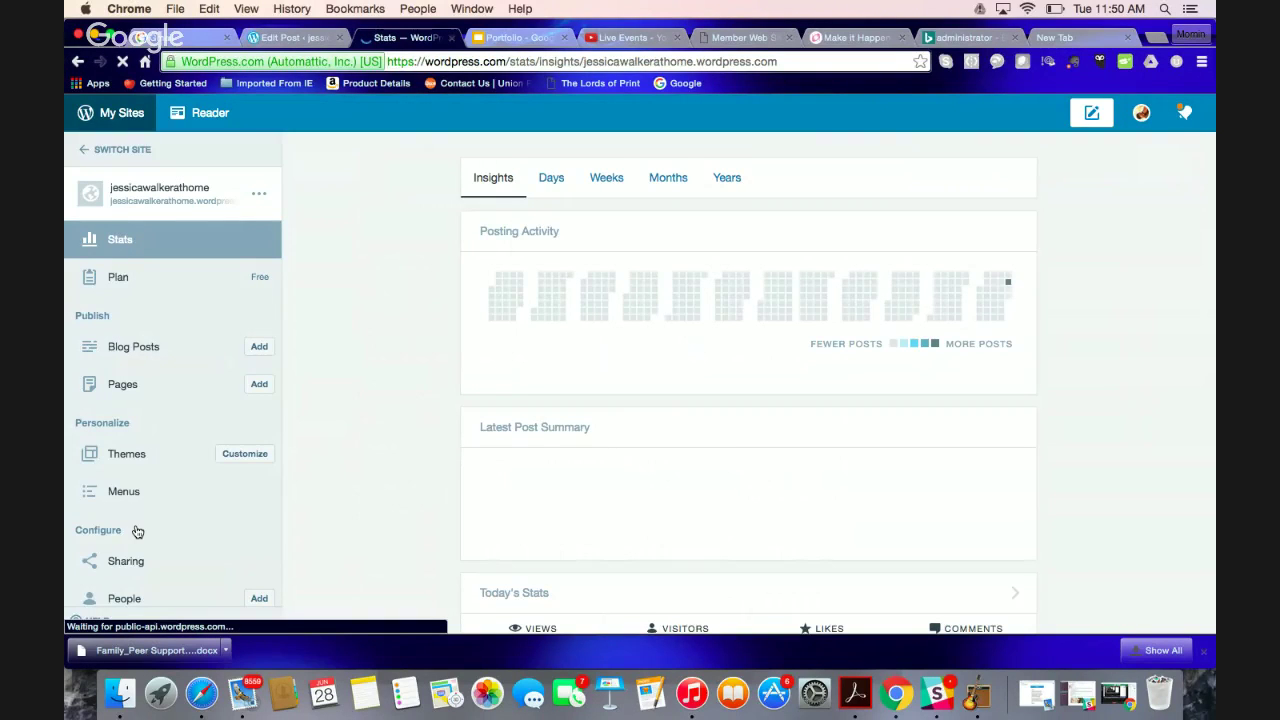
Review the site's sharing connections, then return to the Stats dashboard
{"action": "left_click", "coordinate": [134, 560]}
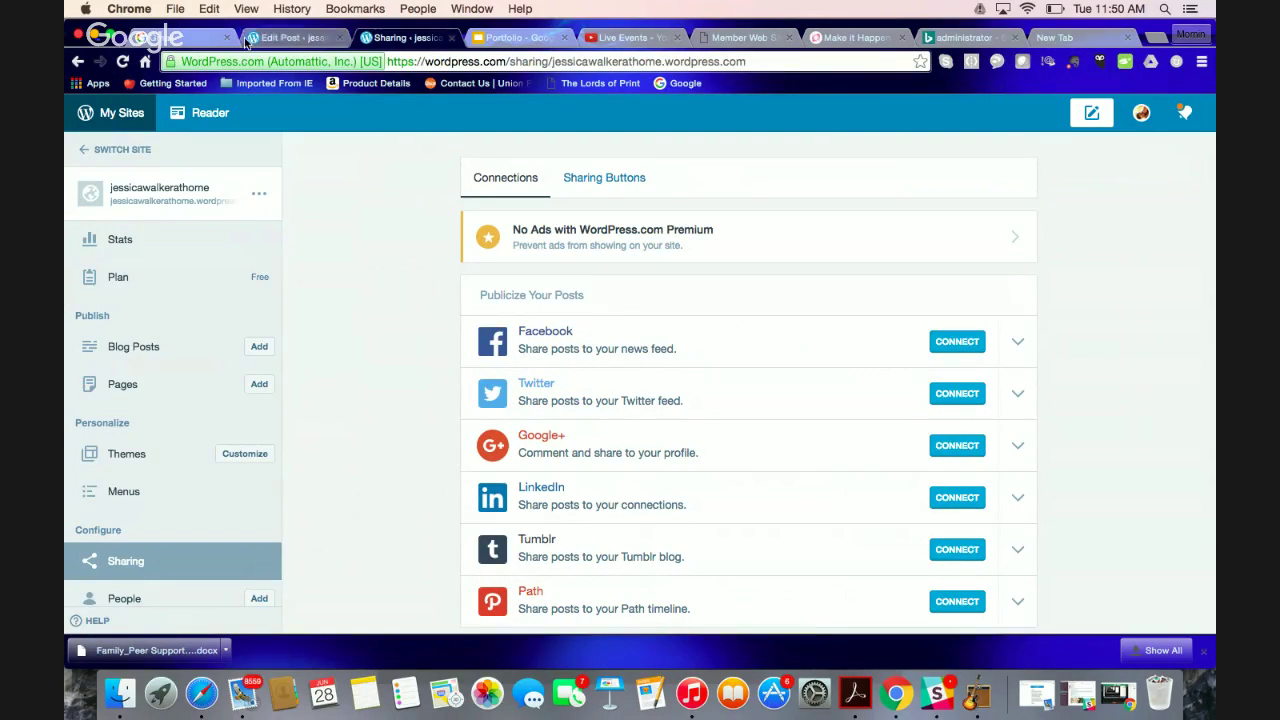
{"action": "left_click", "coordinate": [290, 38]}
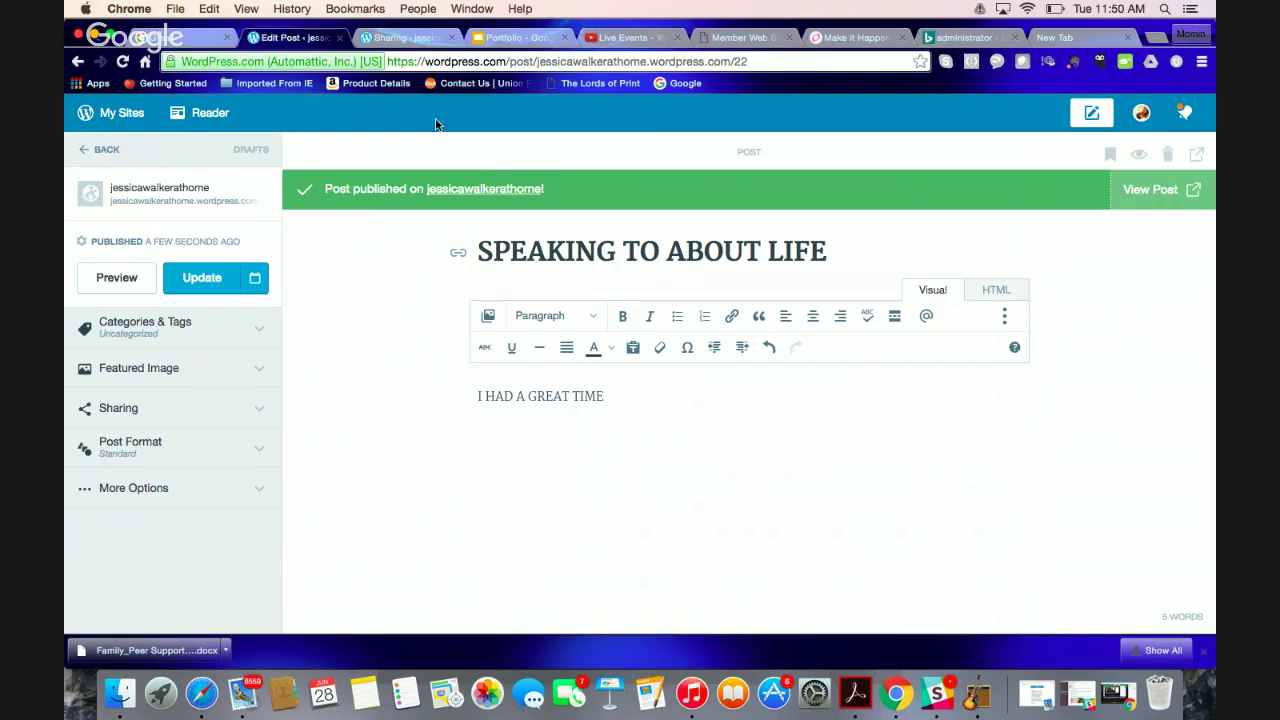
{"action": "left_click", "coordinate": [114, 128]}
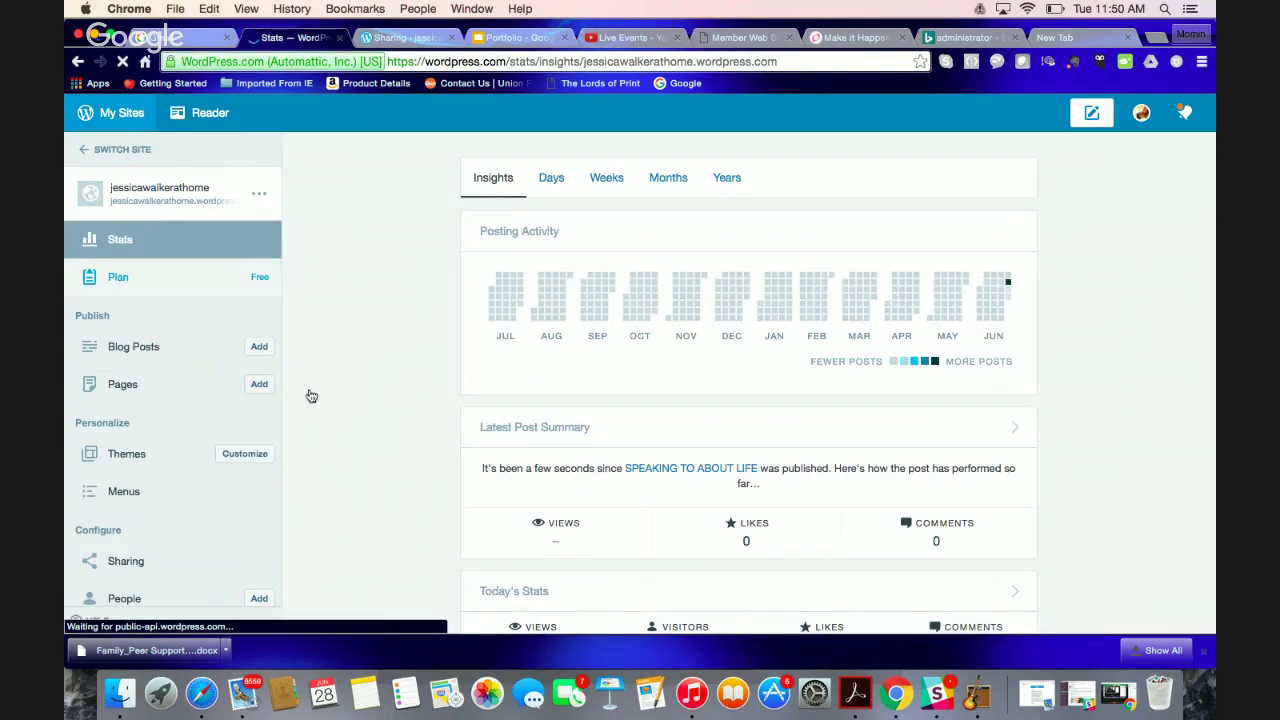
{"action": "scroll", "coordinate": [312, 395], "scroll_direction": "down", "scroll_amount": 3}
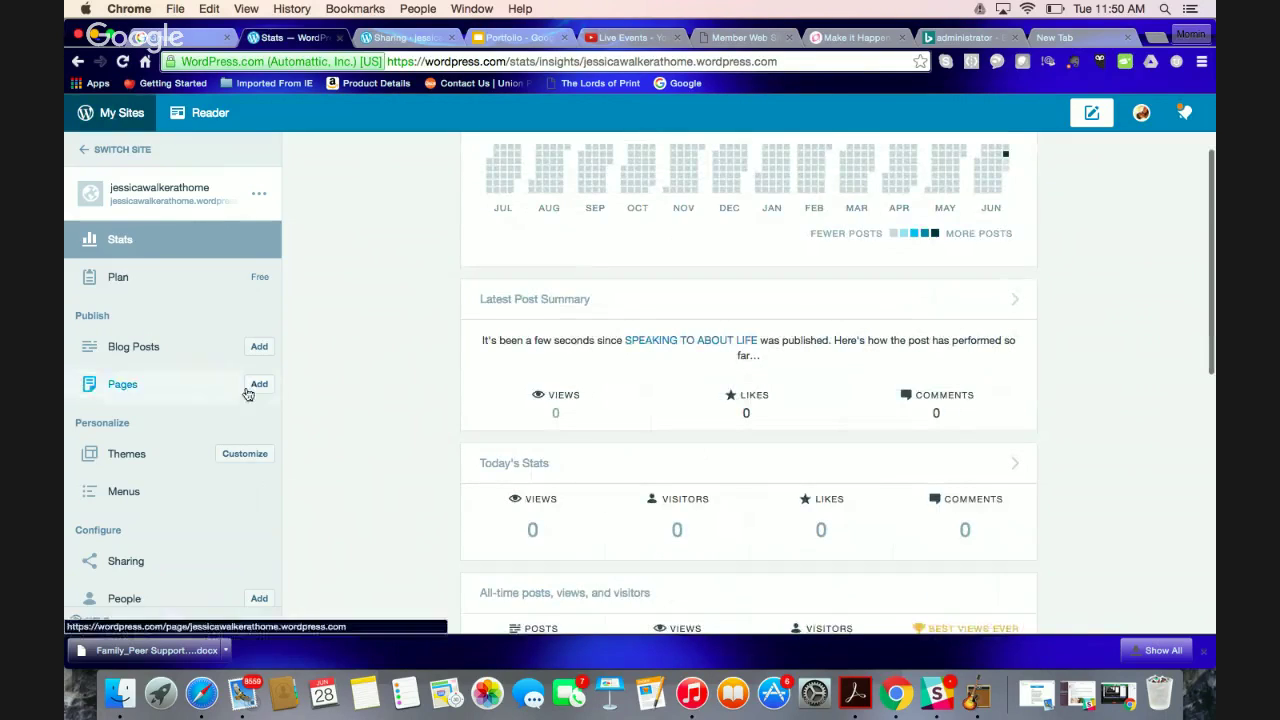
Check the site's Free plan, then go back to the live Hangouts broadcast window
{"action": "left_click", "coordinate": [261, 289]}
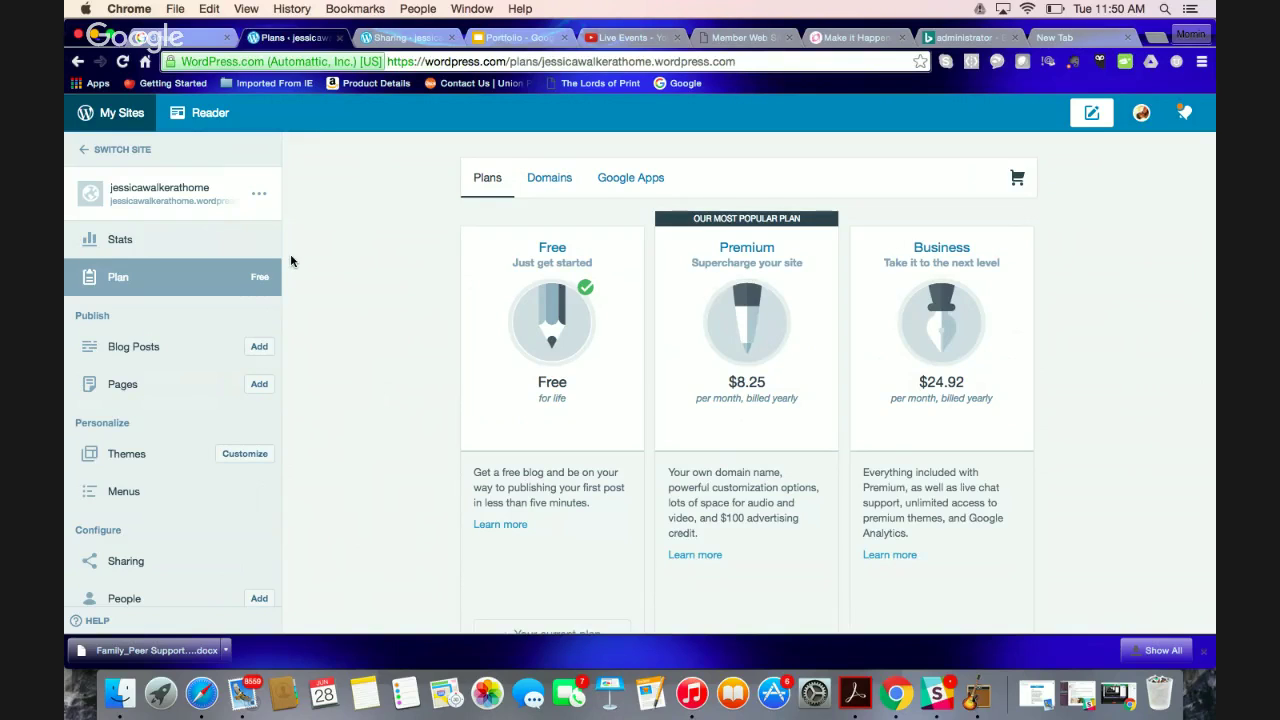
{"action": "left_click", "coordinate": [627, 36]}
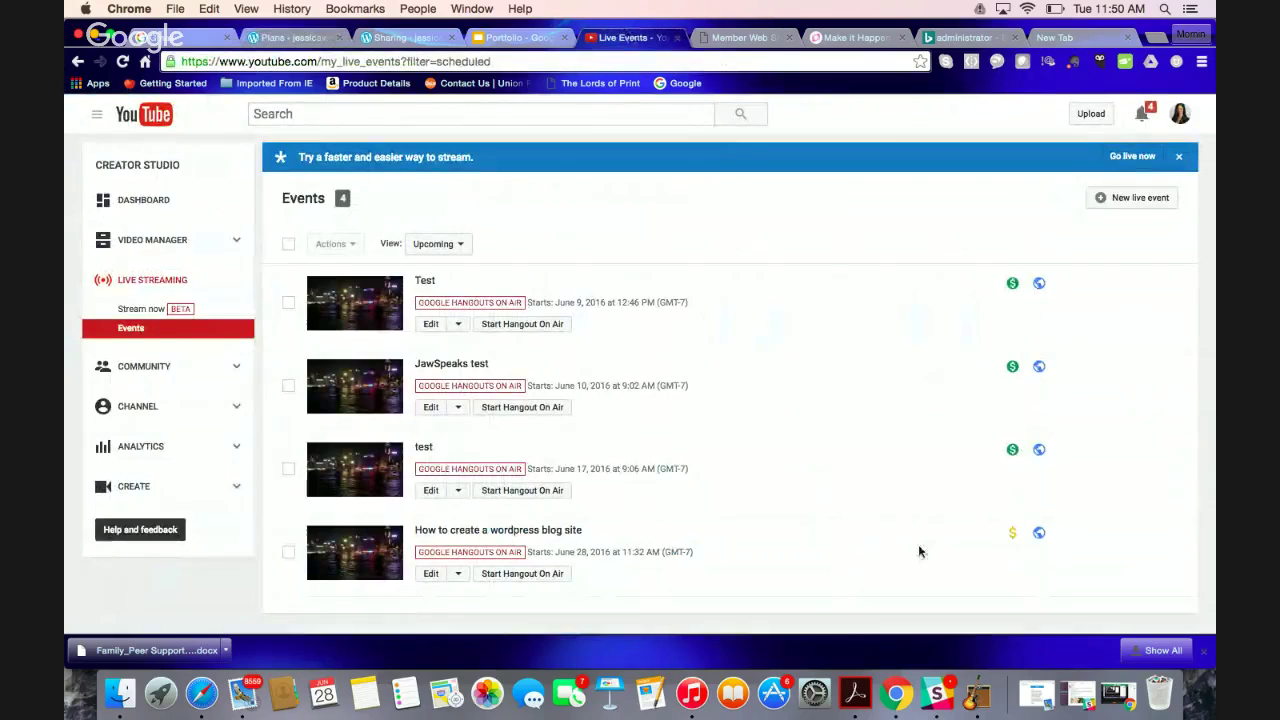
{"action": "left_click", "coordinate": [1118, 692]}
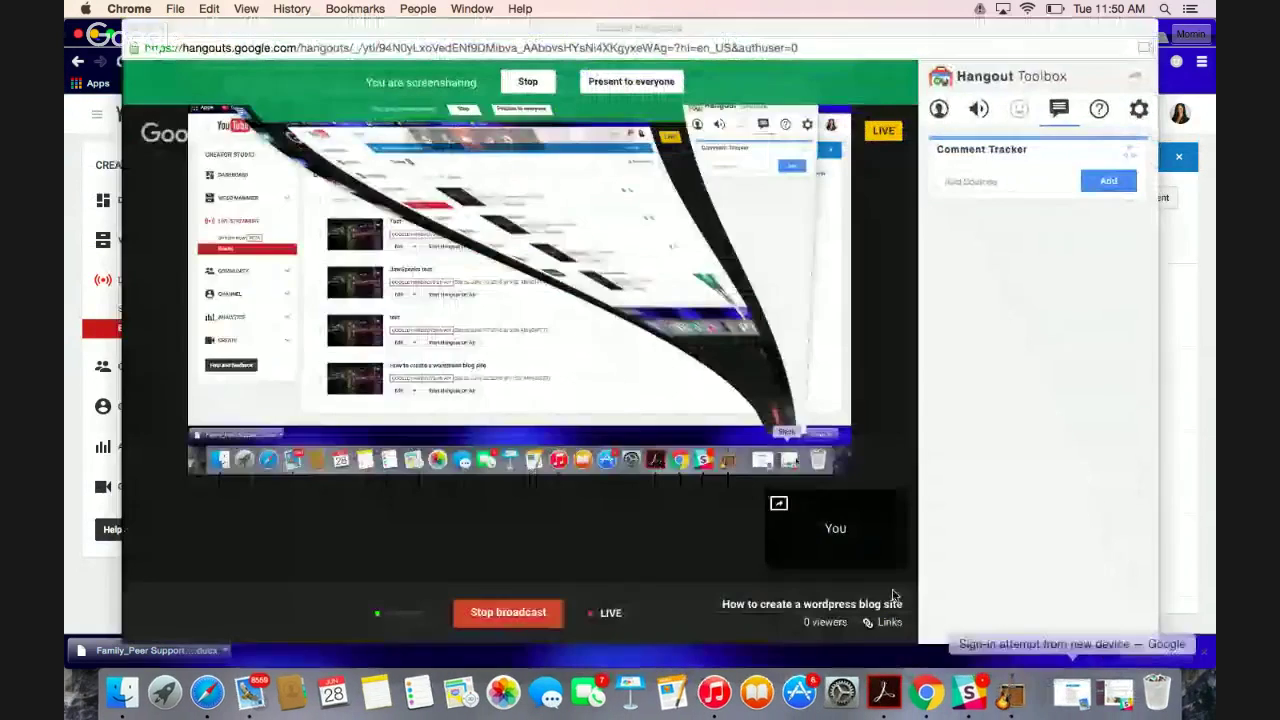